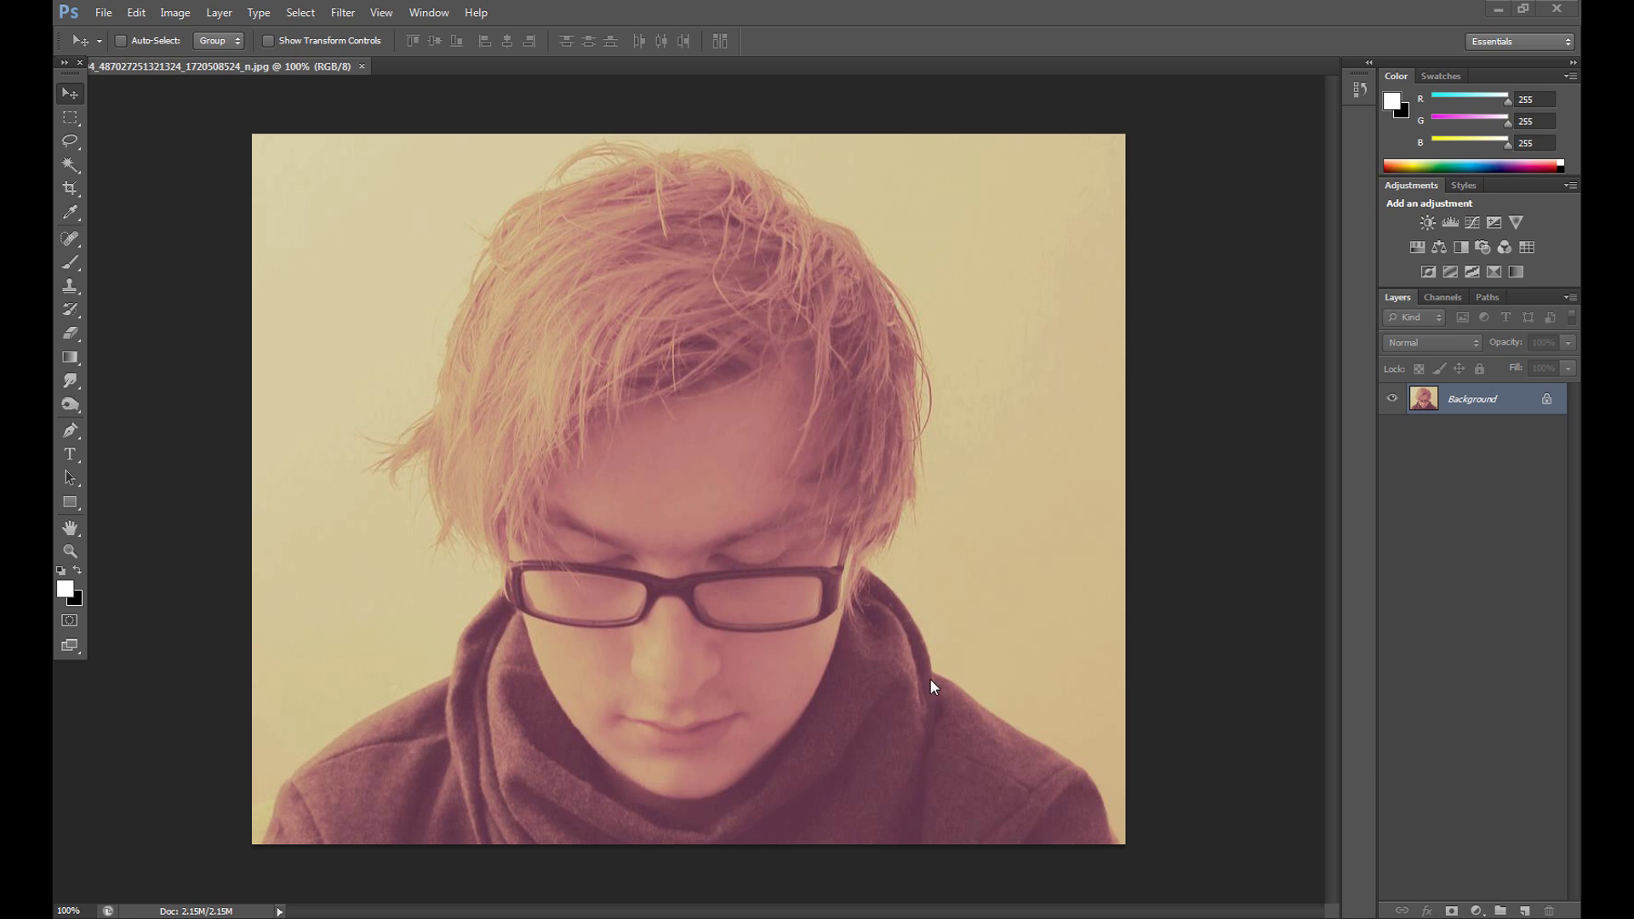
Step: Desaturate the portrait photo to remove all colour
{"action": "left_click", "coordinate": [173, 14]}
{"action": "mouse_move", "coordinate": [200, 60]}
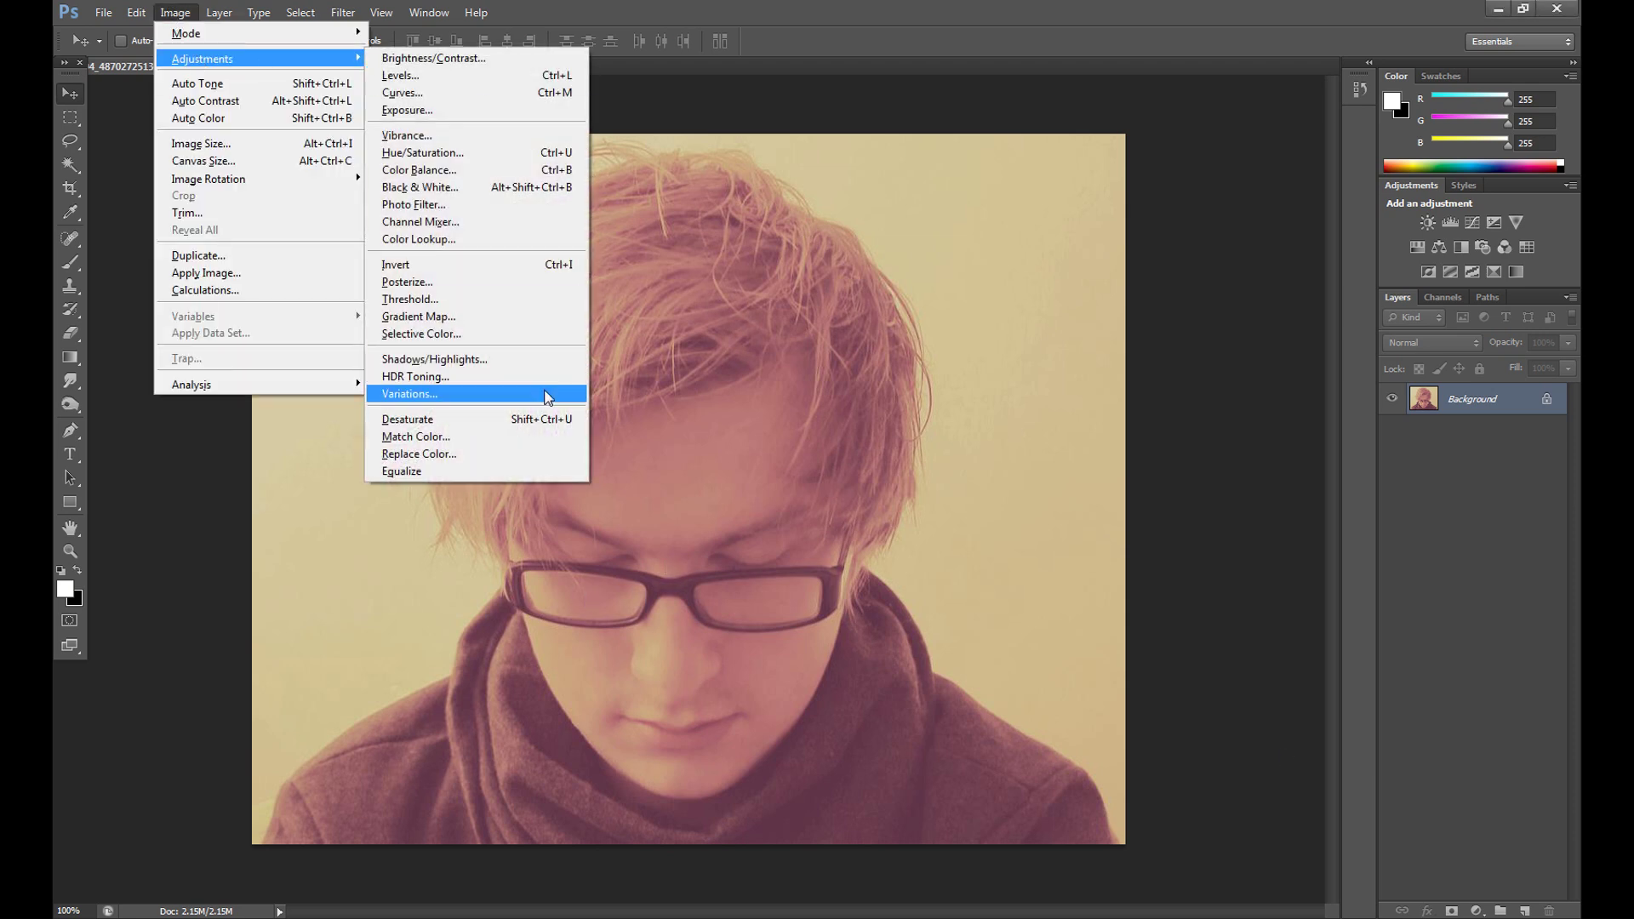
{"action": "left_click", "coordinate": [505, 423]}
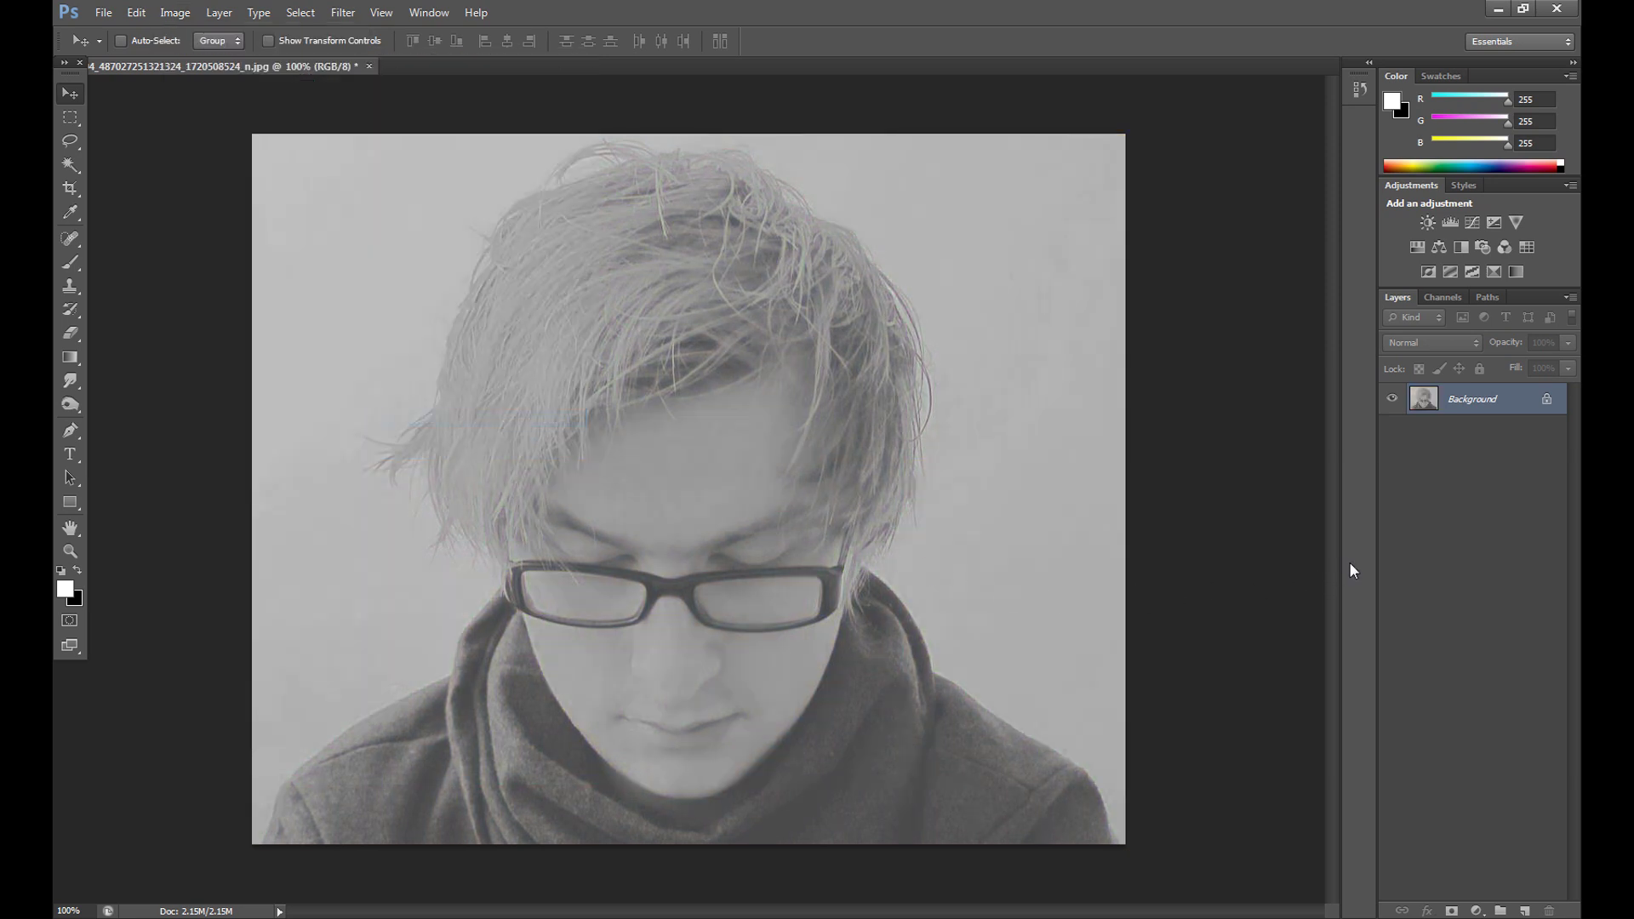
Step: Apply Find Edges, then invert to get white edge lines on black
{"action": "left_click", "coordinate": [343, 12]}
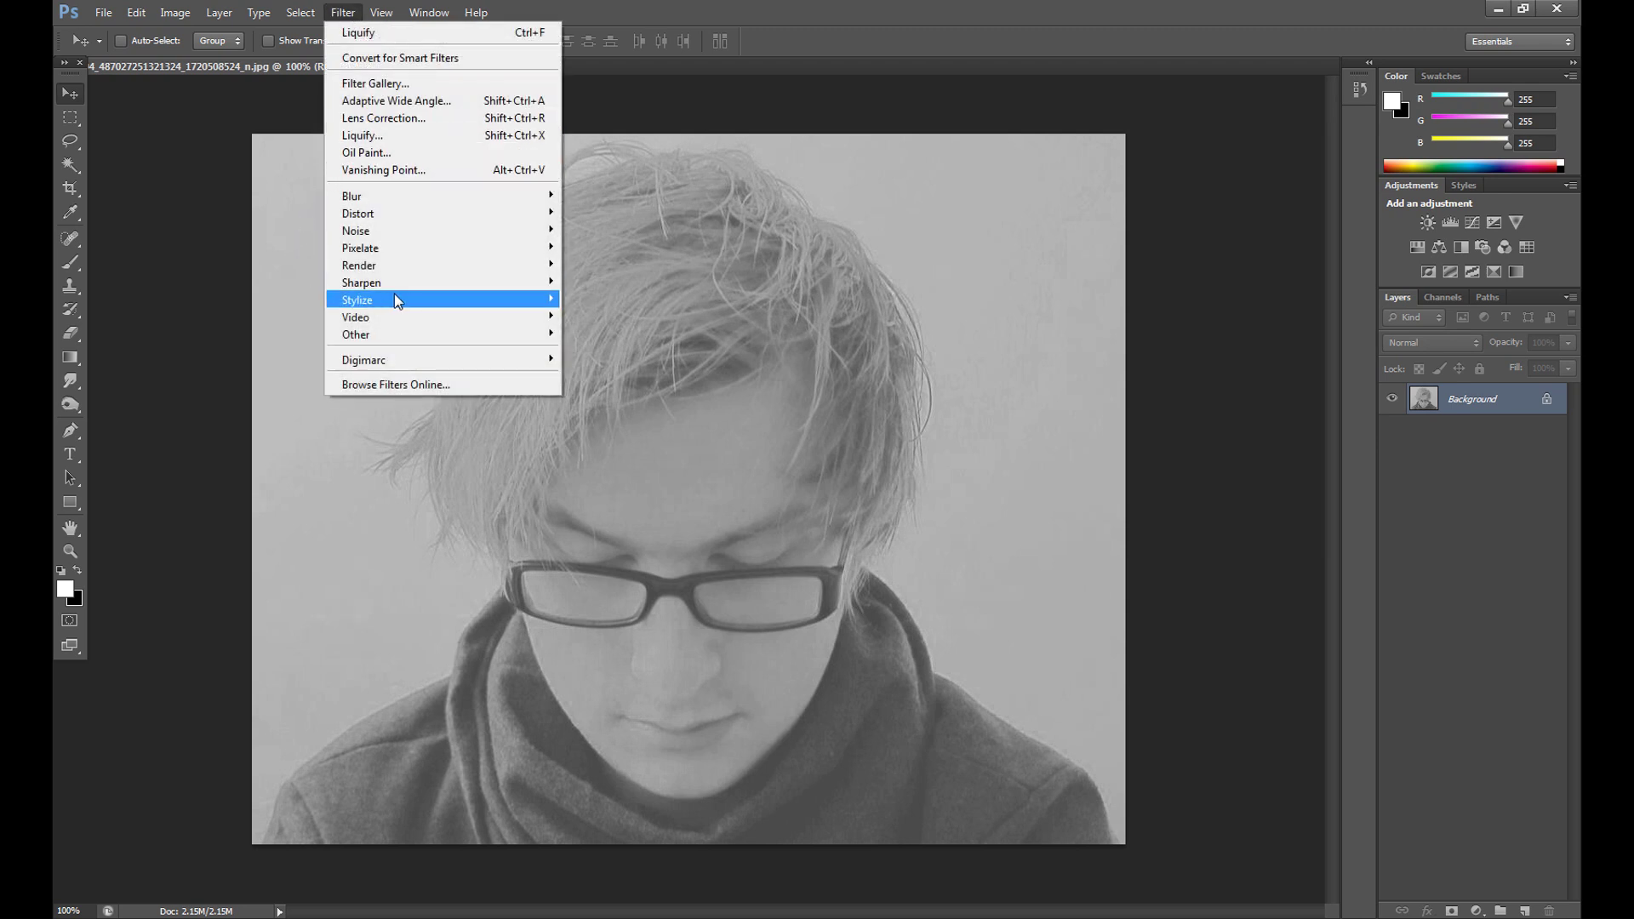
{"action": "mouse_move", "coordinate": [396, 295]}
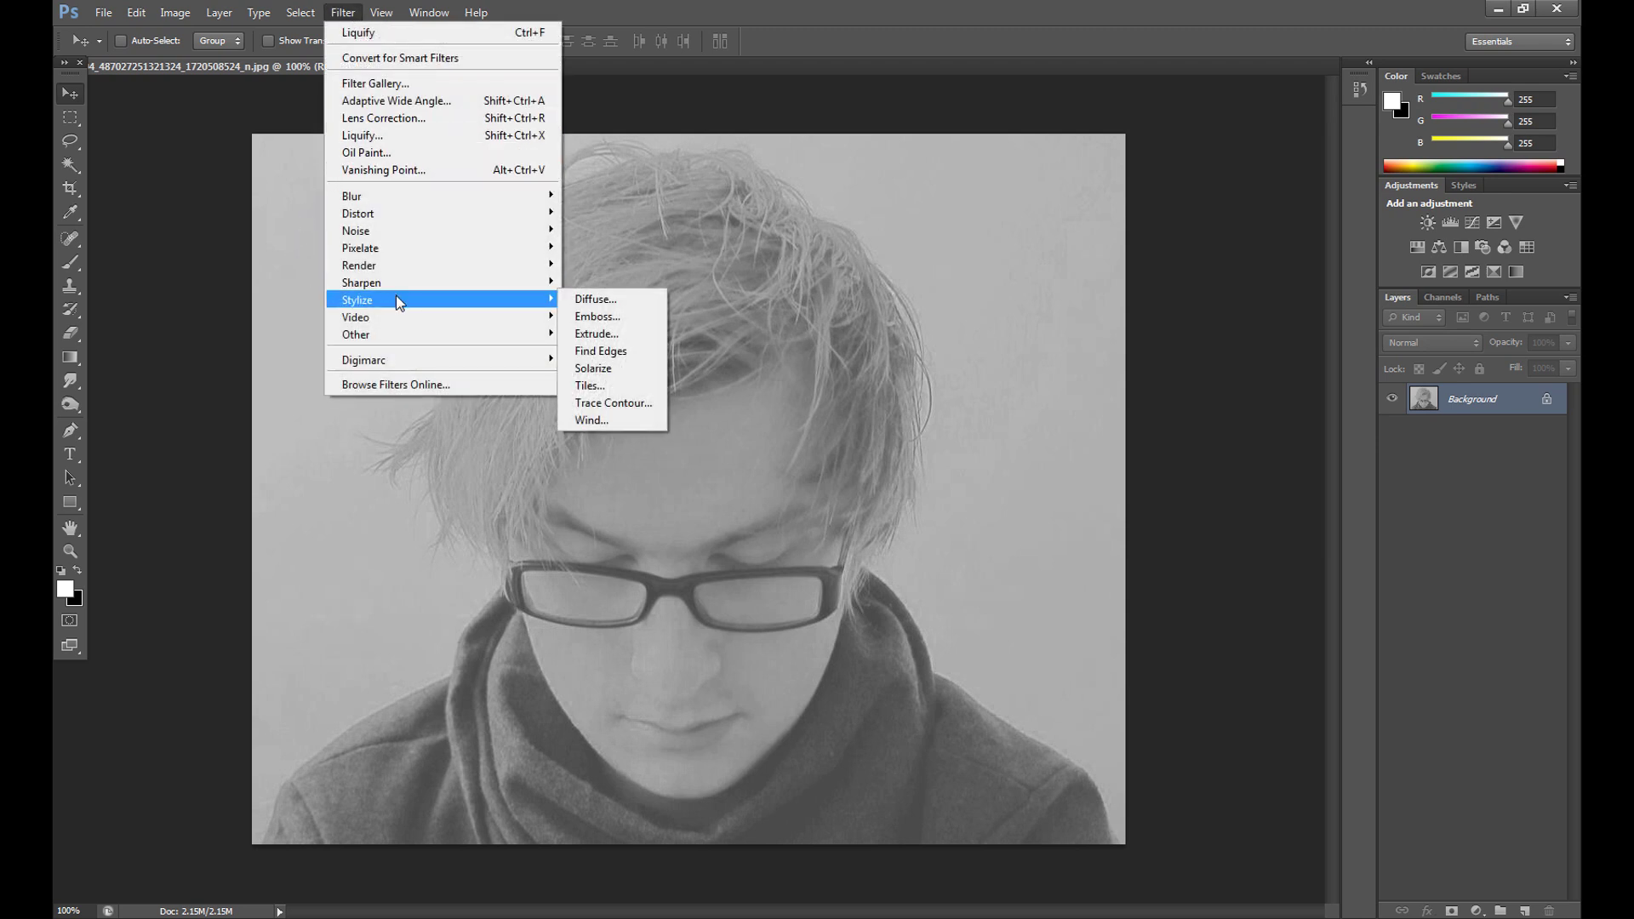
{"action": "left_click", "coordinate": [636, 358]}
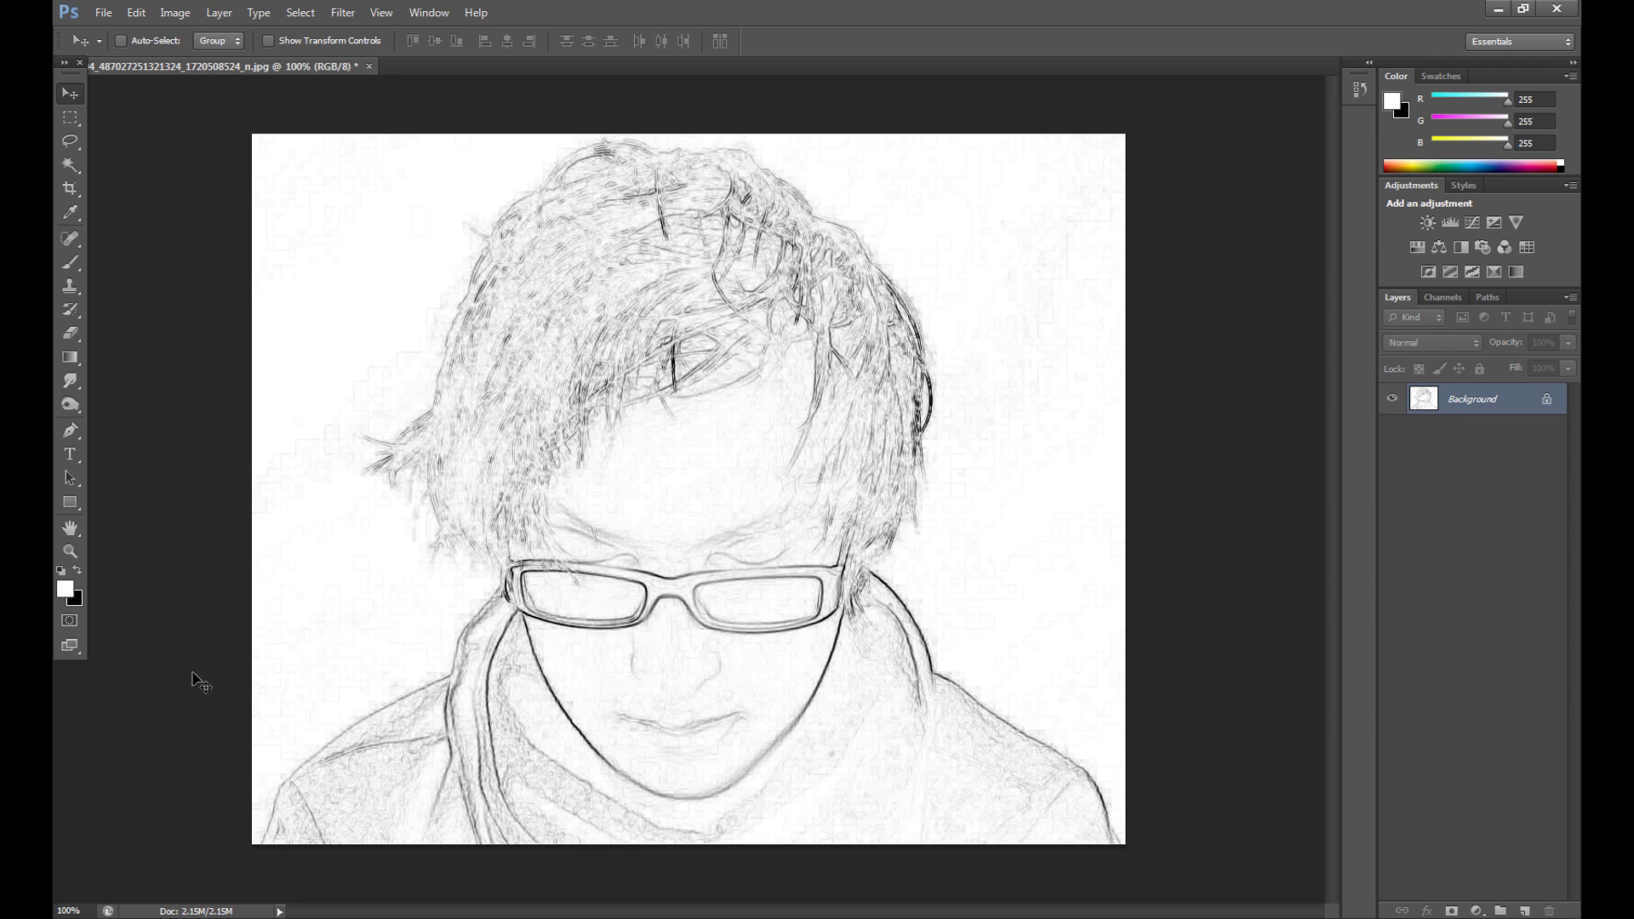
{"action": "key", "text": "ctrl+i"}
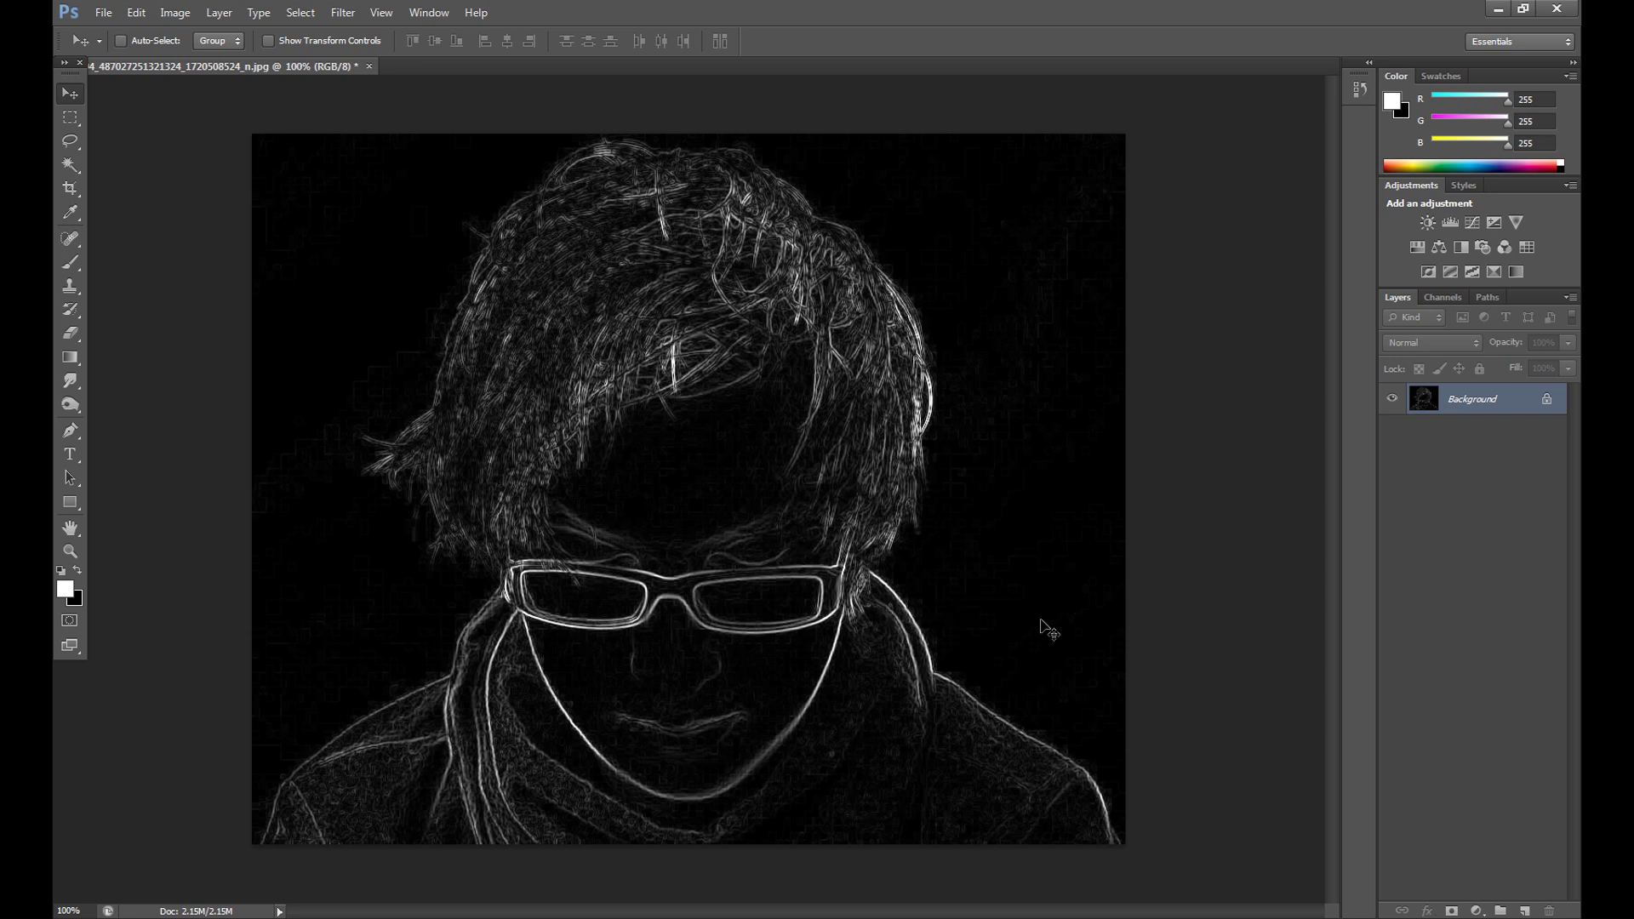
Step: Duplicate the Background layer as Background copy
{"action": "right_click", "coordinate": [1479, 398]}
{"action": "left_click", "coordinate": [1470, 439]}
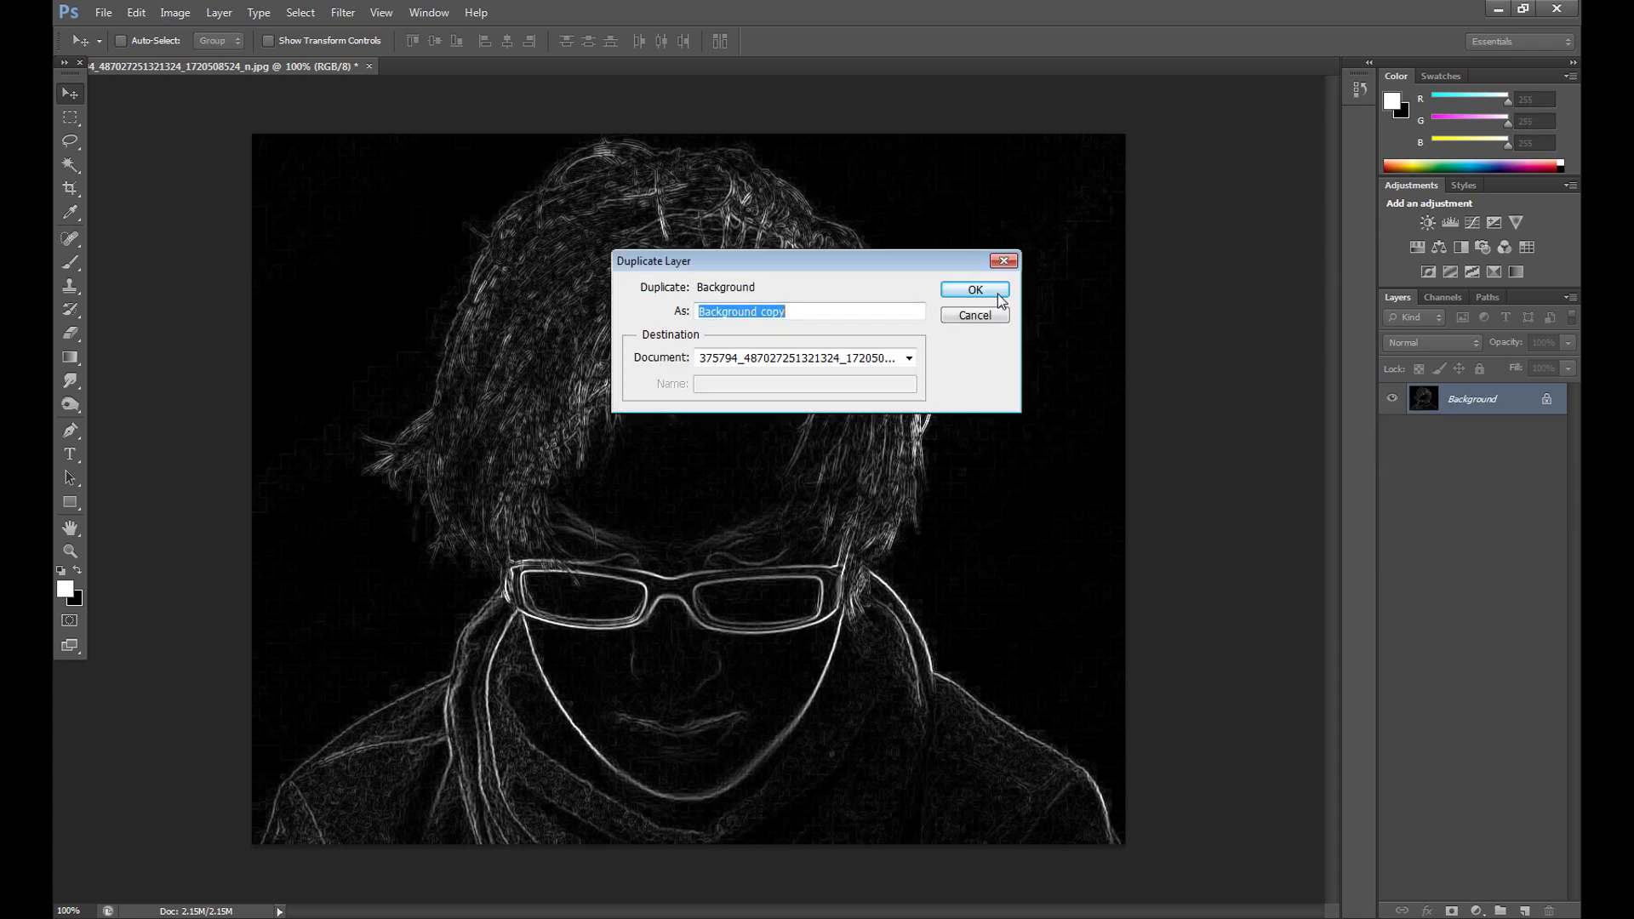
{"action": "key", "text": "Return"}
Step: Add a black Solid Color fill layer above Background, below the copy
{"action": "left_click", "coordinate": [1460, 431]}
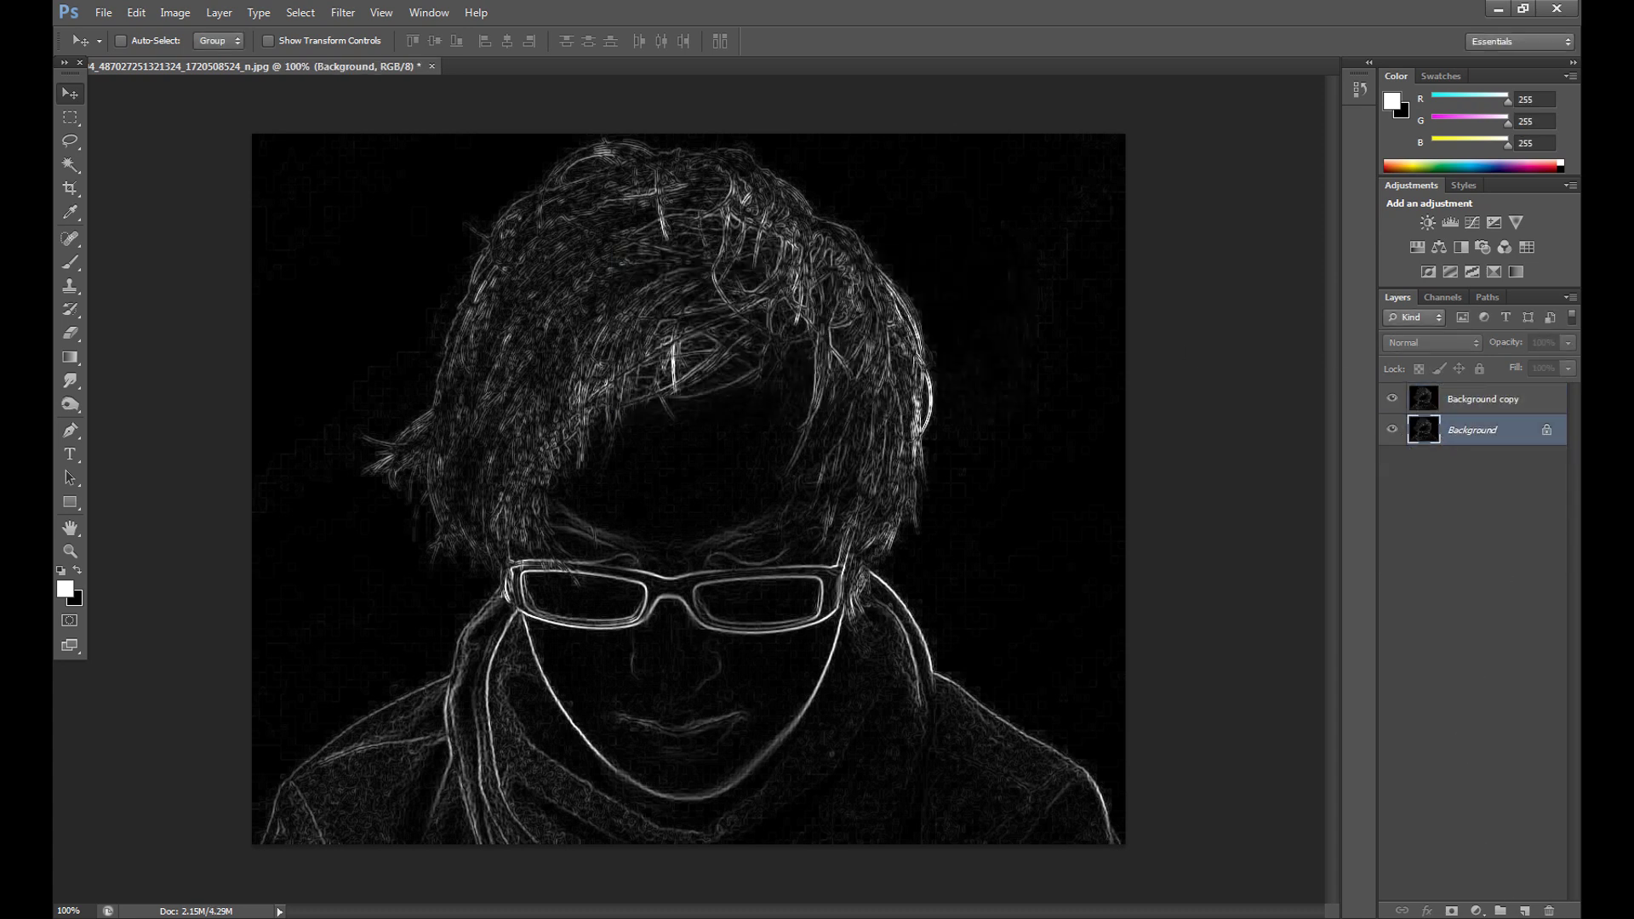
{"action": "left_click", "coordinate": [1476, 910]}
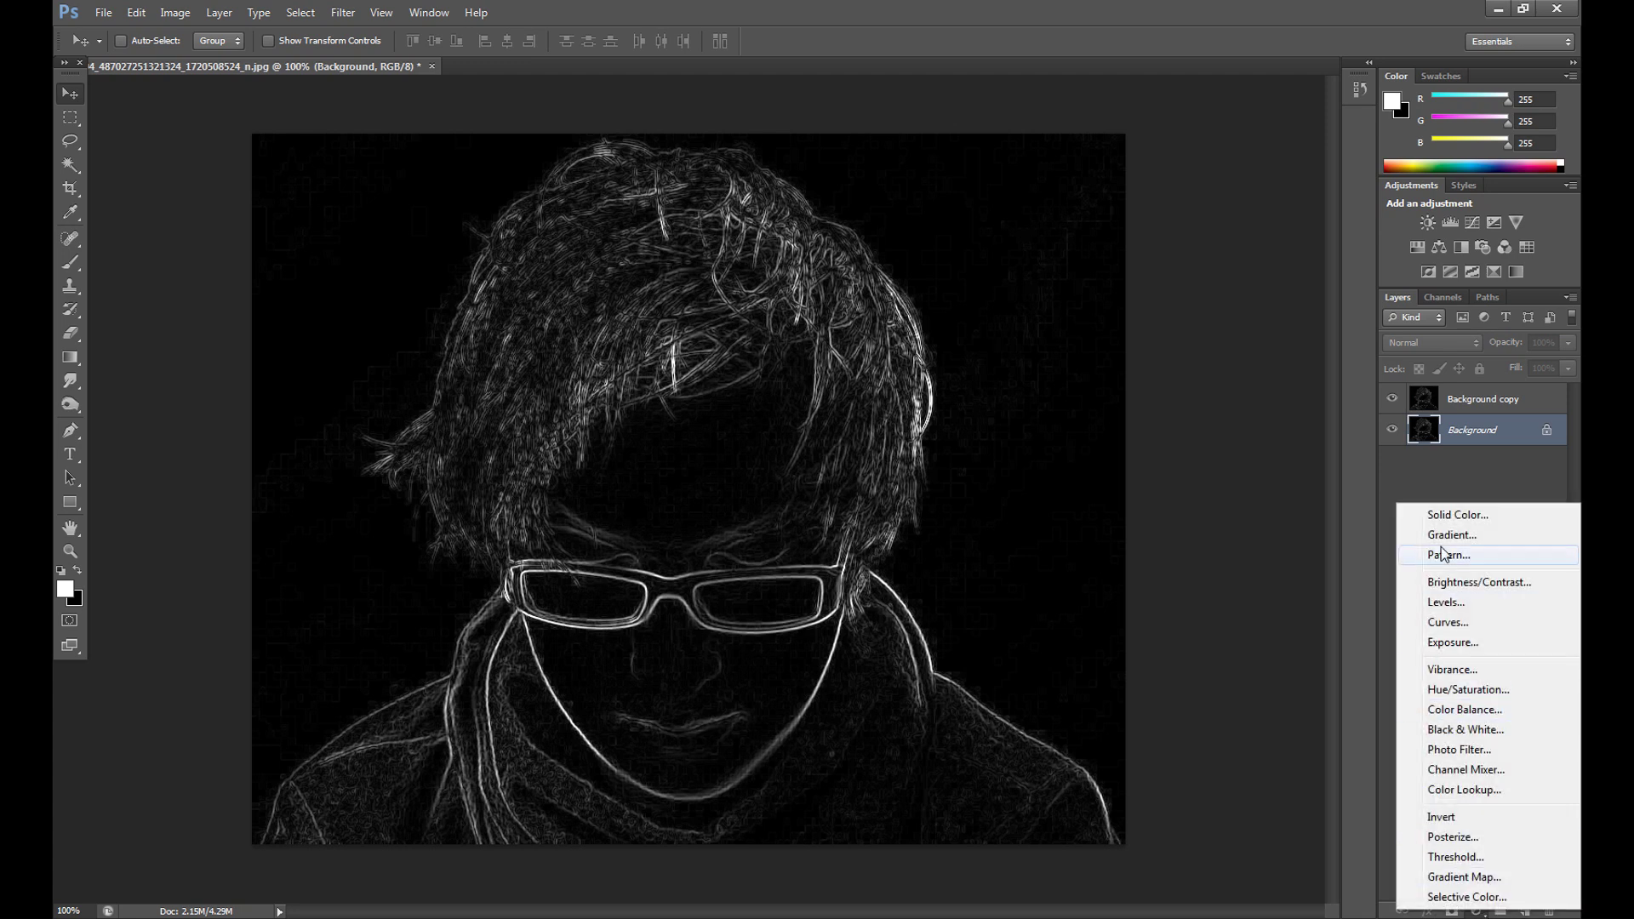
{"action": "left_click", "coordinate": [1451, 515]}
{"action": "left_click", "coordinate": [992, 784]}
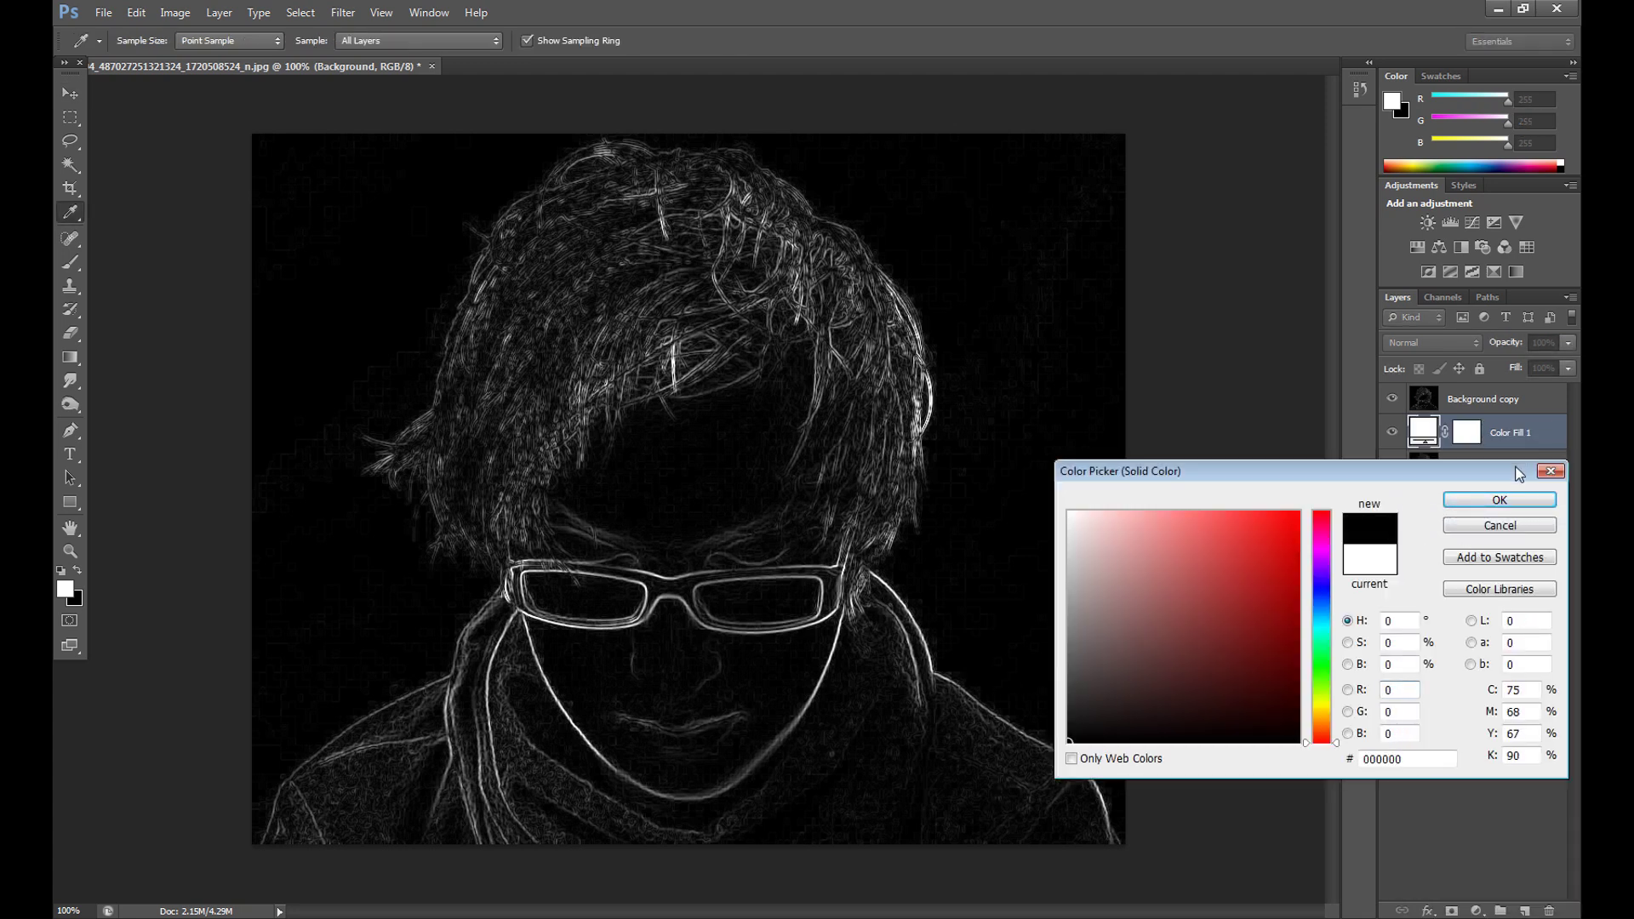
{"action": "left_click", "coordinate": [1499, 500]}
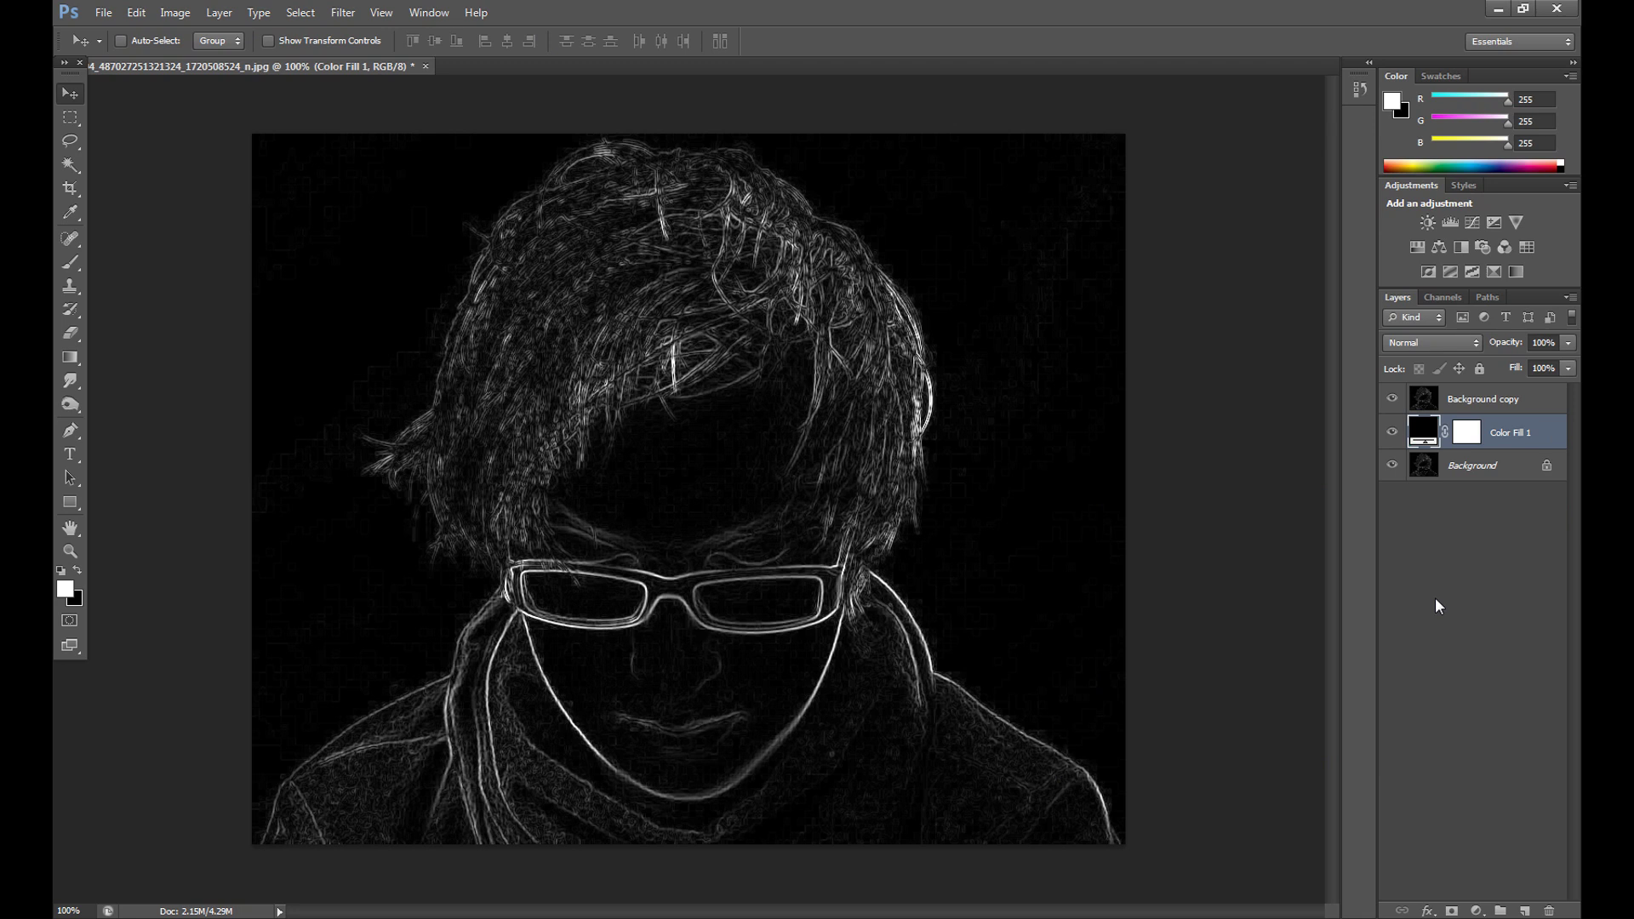
Step: Set the Background copy layer's opacity to 80%
{"action": "left_click", "coordinate": [1433, 405]}
{"action": "left_click", "coordinate": [1567, 344]}
{"action": "left_click", "coordinate": [1555, 363]}
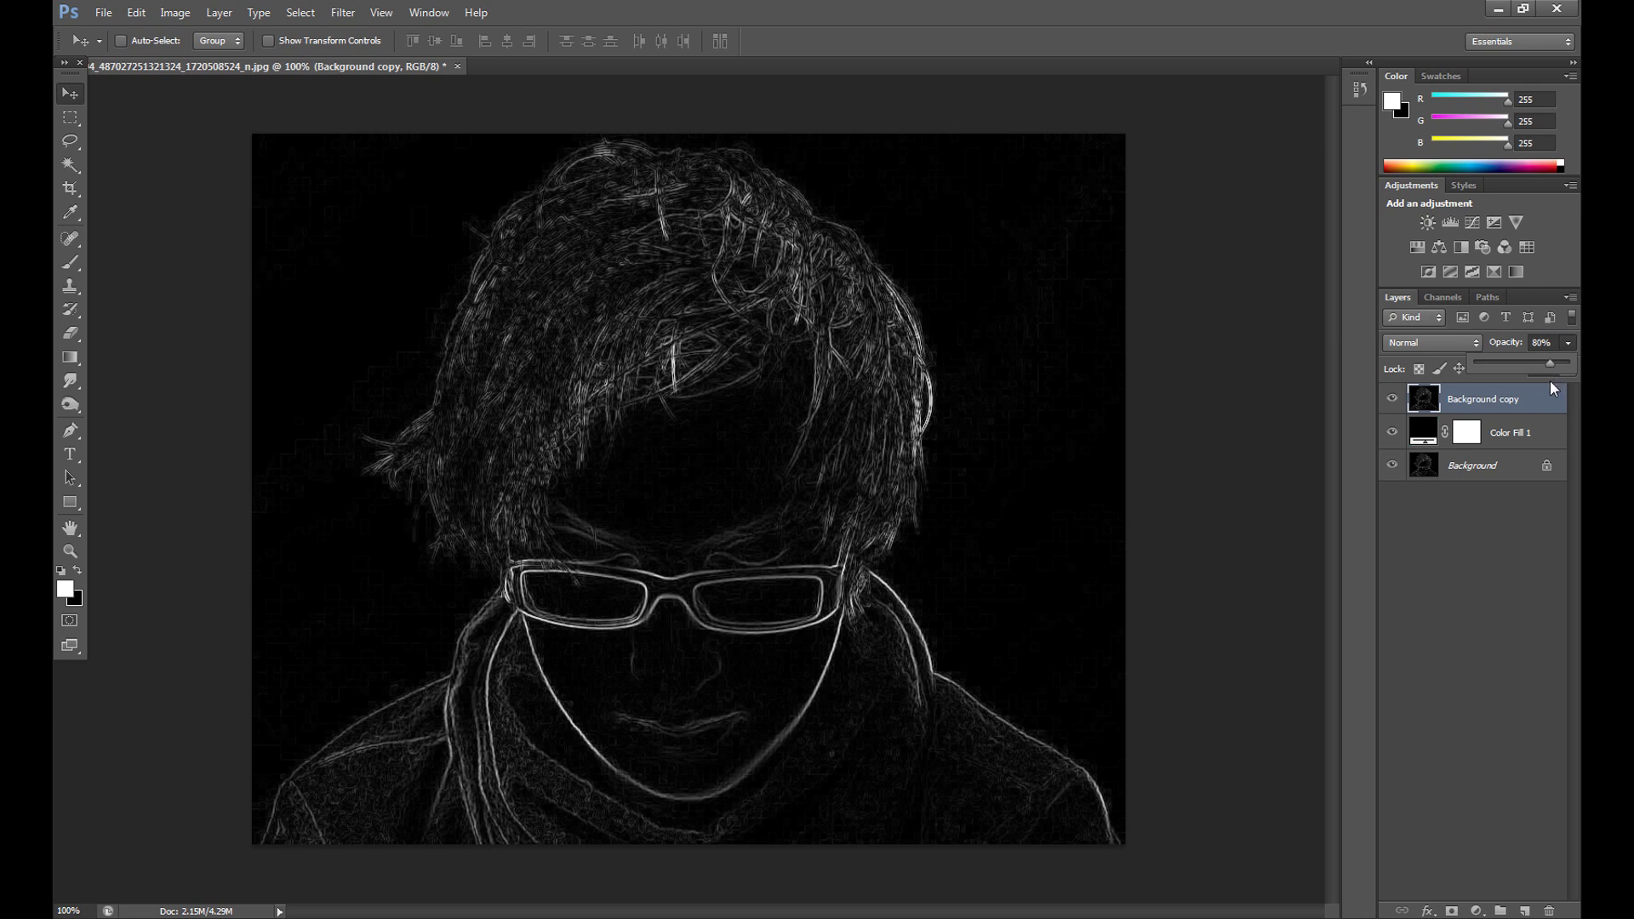
{"action": "left_click", "coordinate": [1566, 344]}
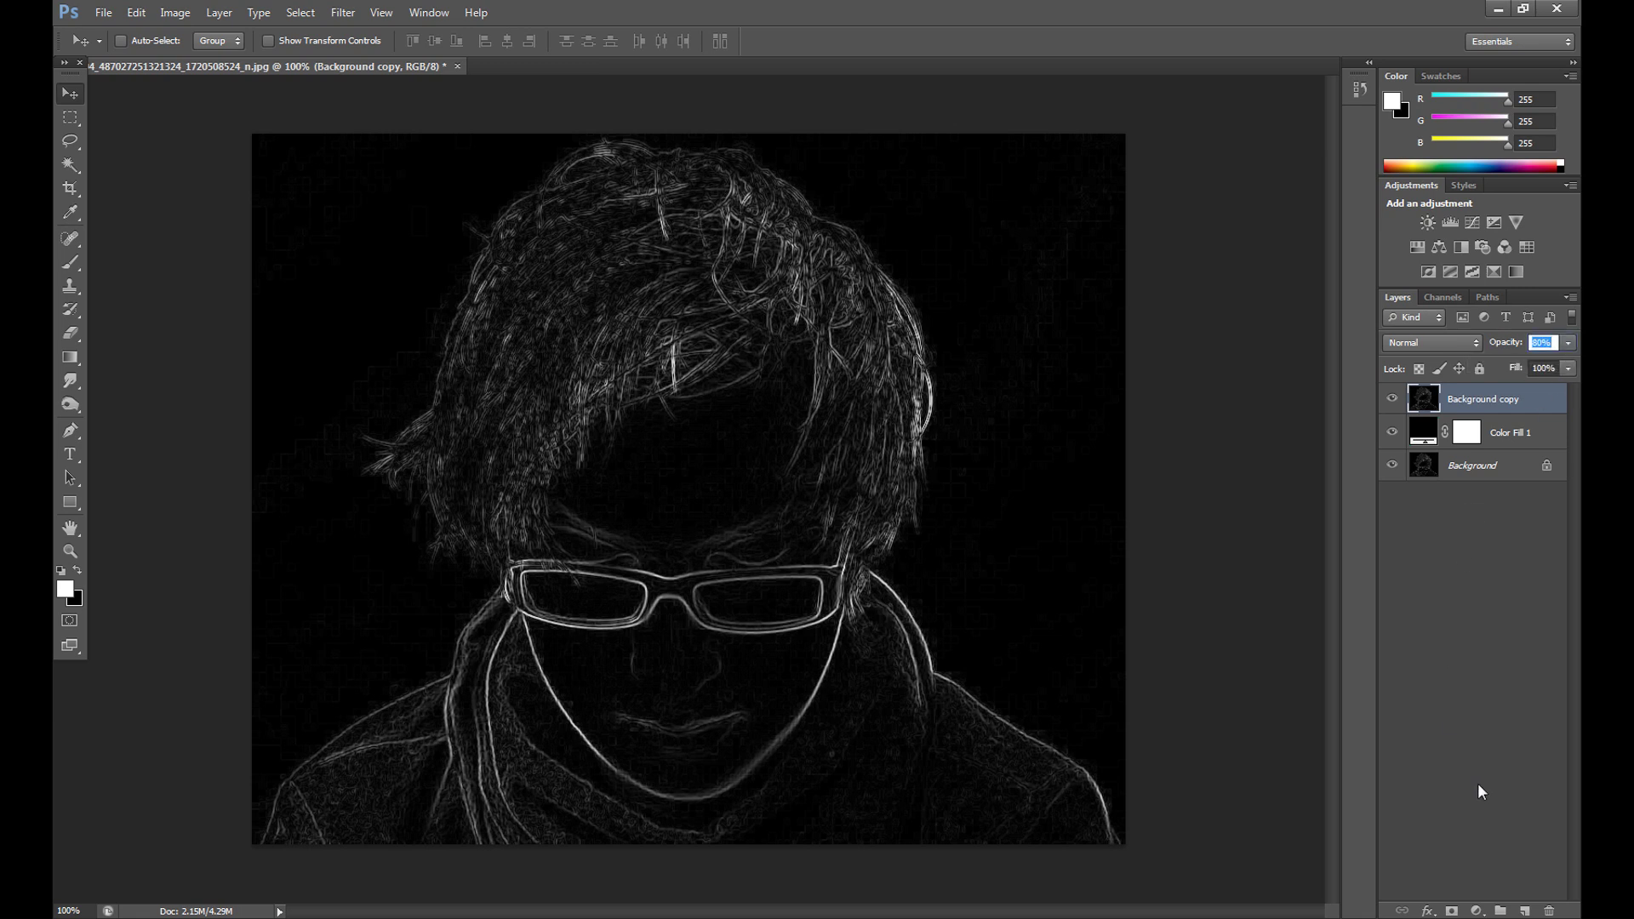
Step: Add a Curves layer with shadows pulled to 62/43 and an upper point raised
{"action": "left_click", "coordinate": [1476, 910]}
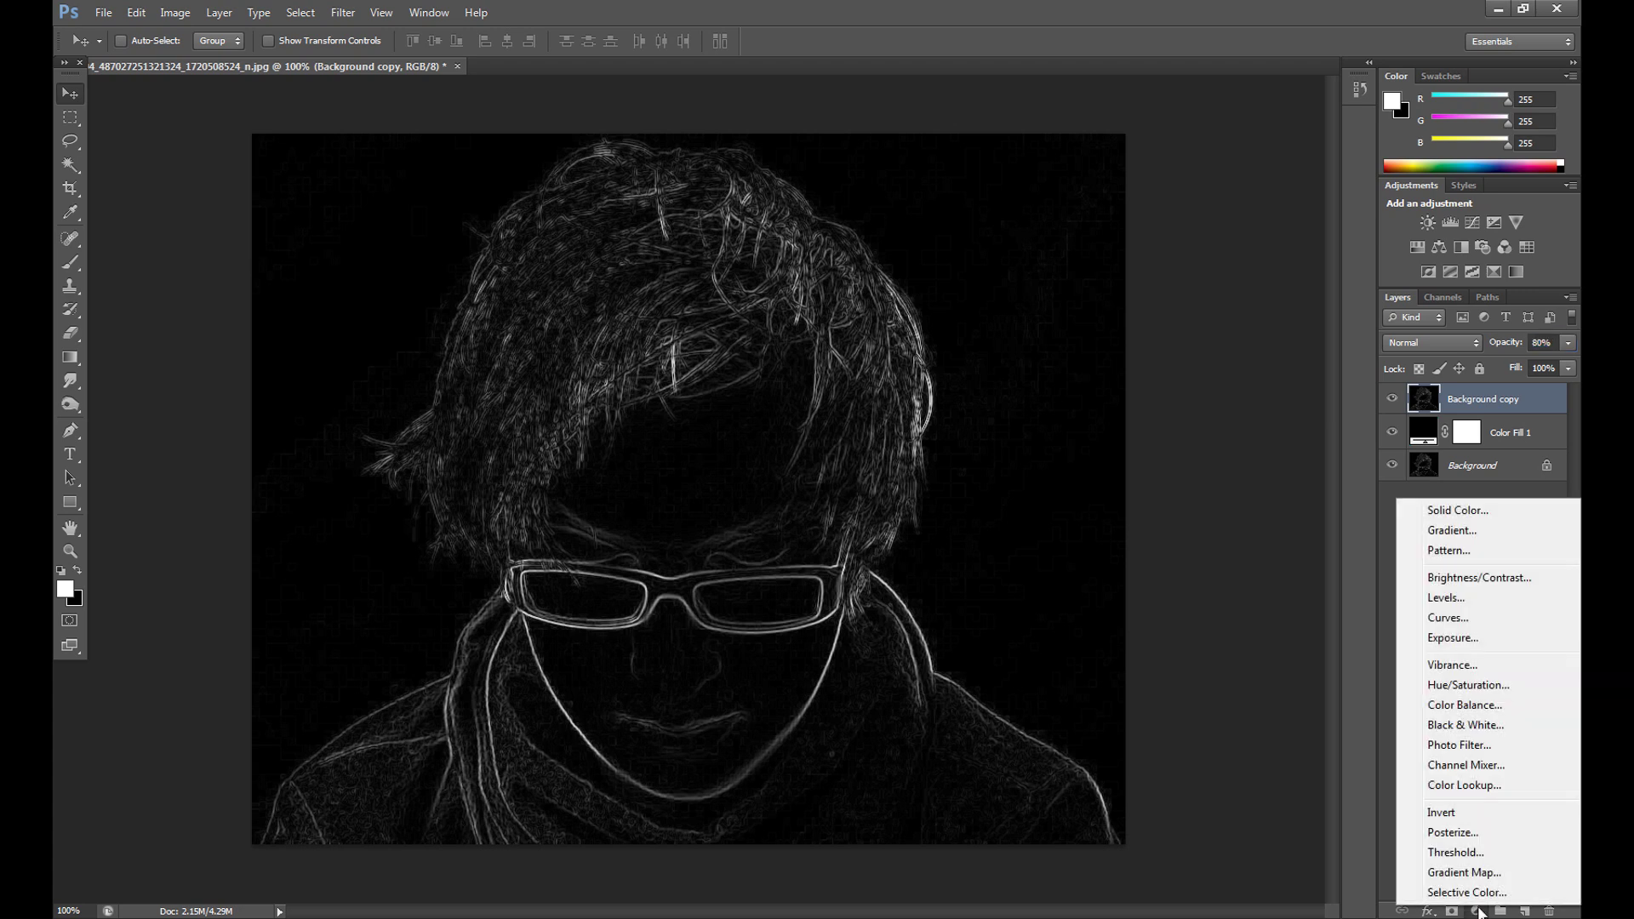
{"action": "left_click", "coordinate": [1474, 618]}
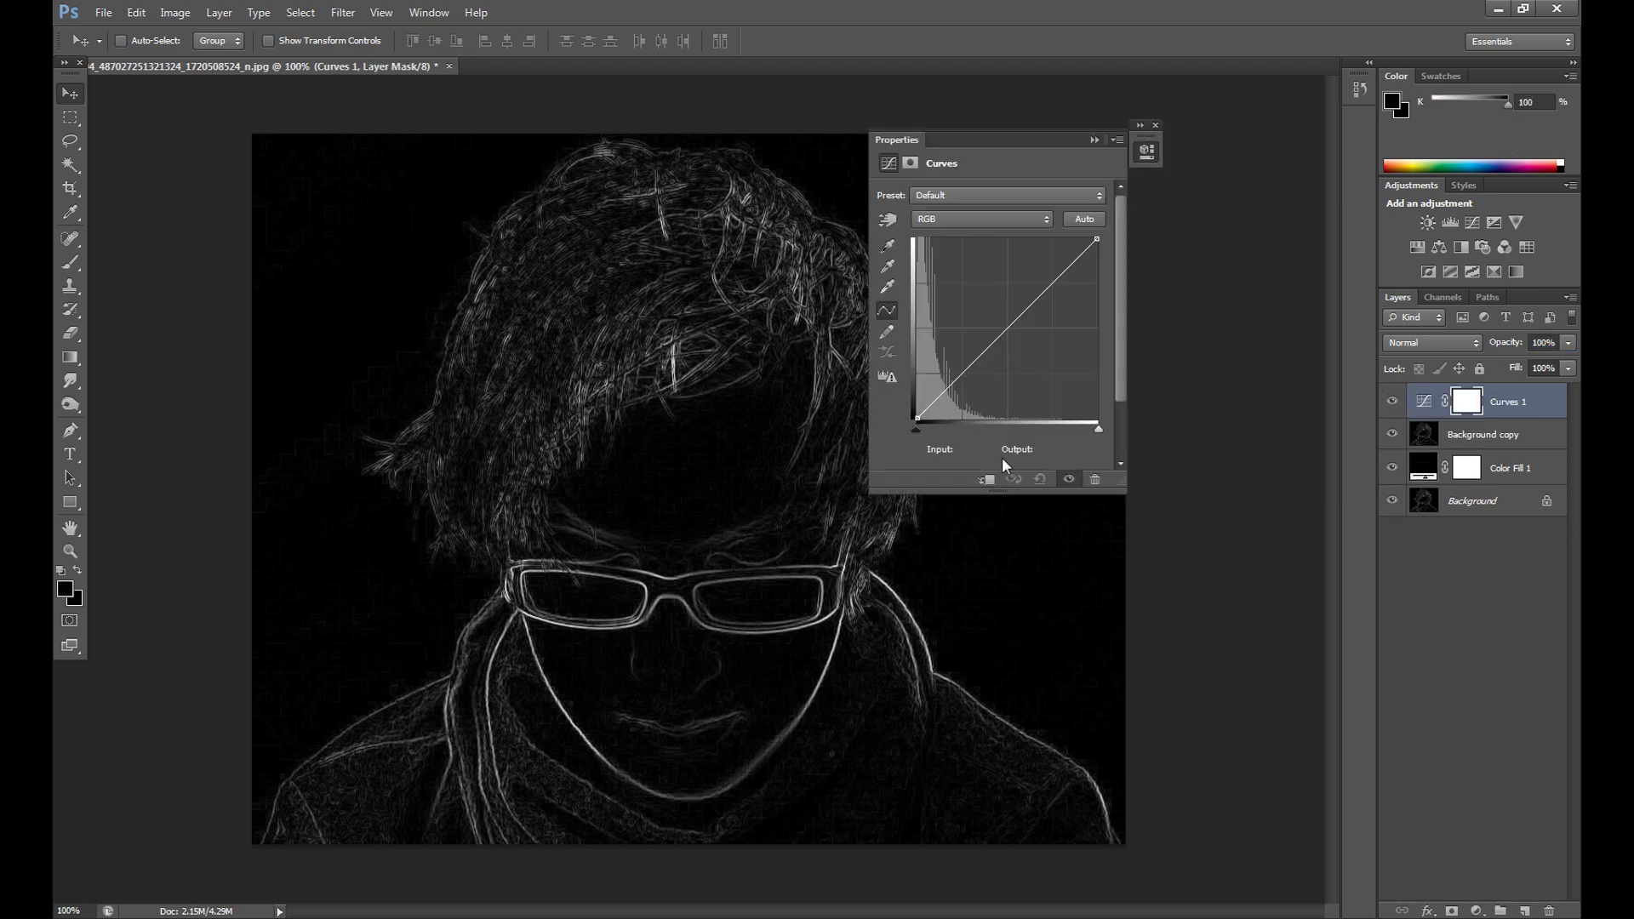
{"action": "left_click_drag", "start_coordinate": [960, 377], "coordinate": [959, 388]}
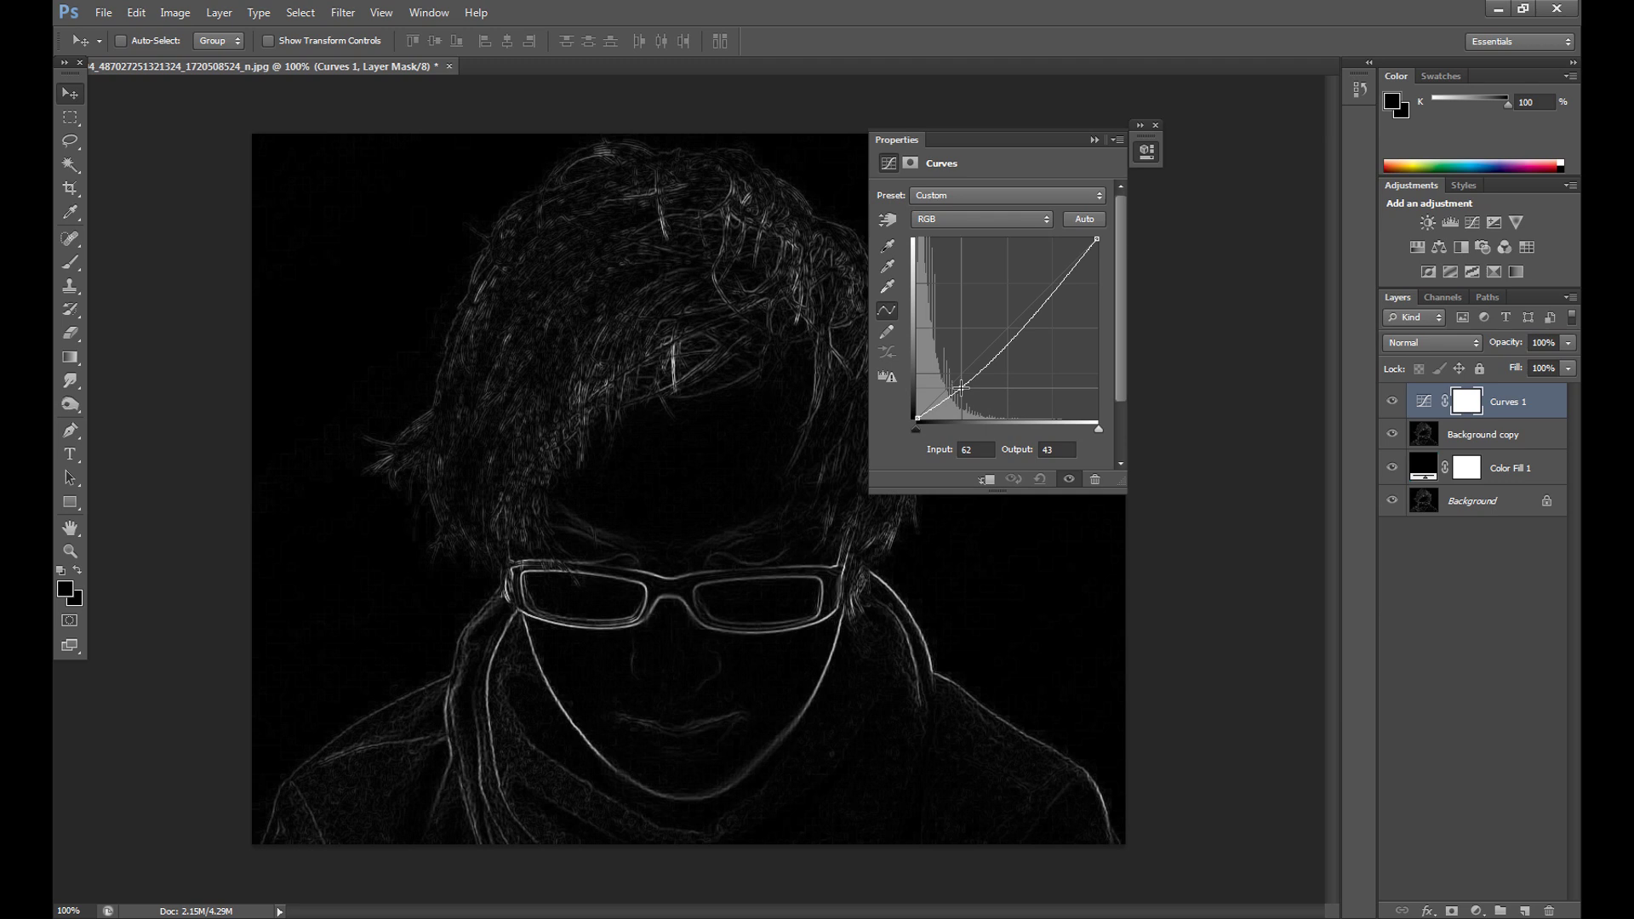
{"action": "left_click", "coordinate": [1036, 310]}
{"action": "left_click_drag", "start_coordinate": [1036, 310], "coordinate": [1025, 300]}
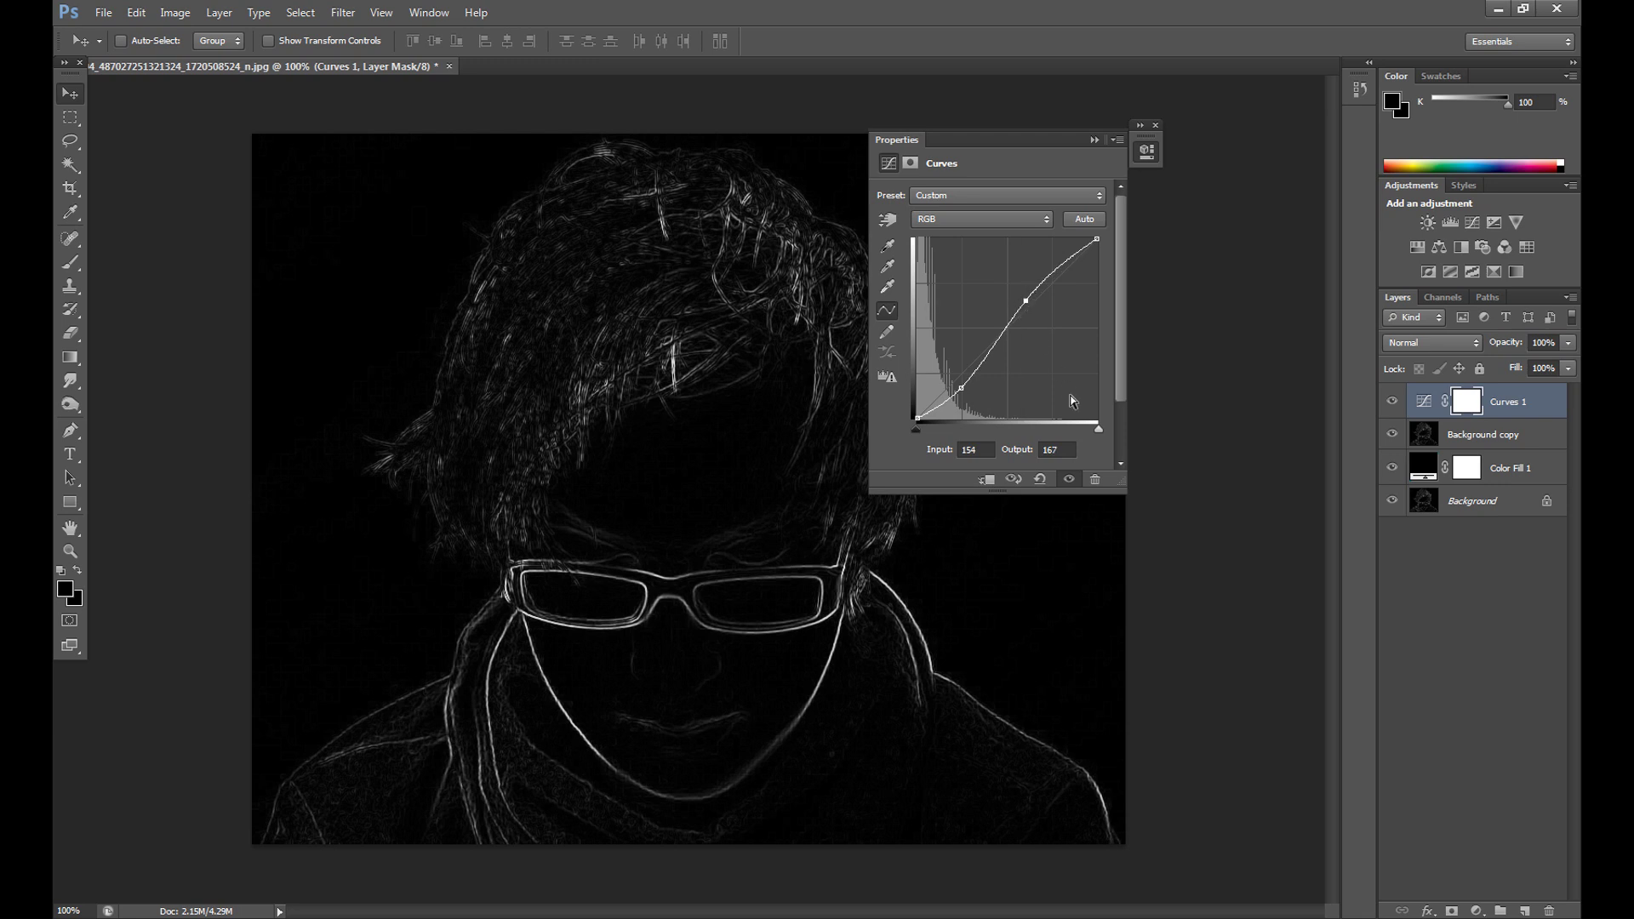
{"action": "left_click", "coordinate": [1155, 125]}
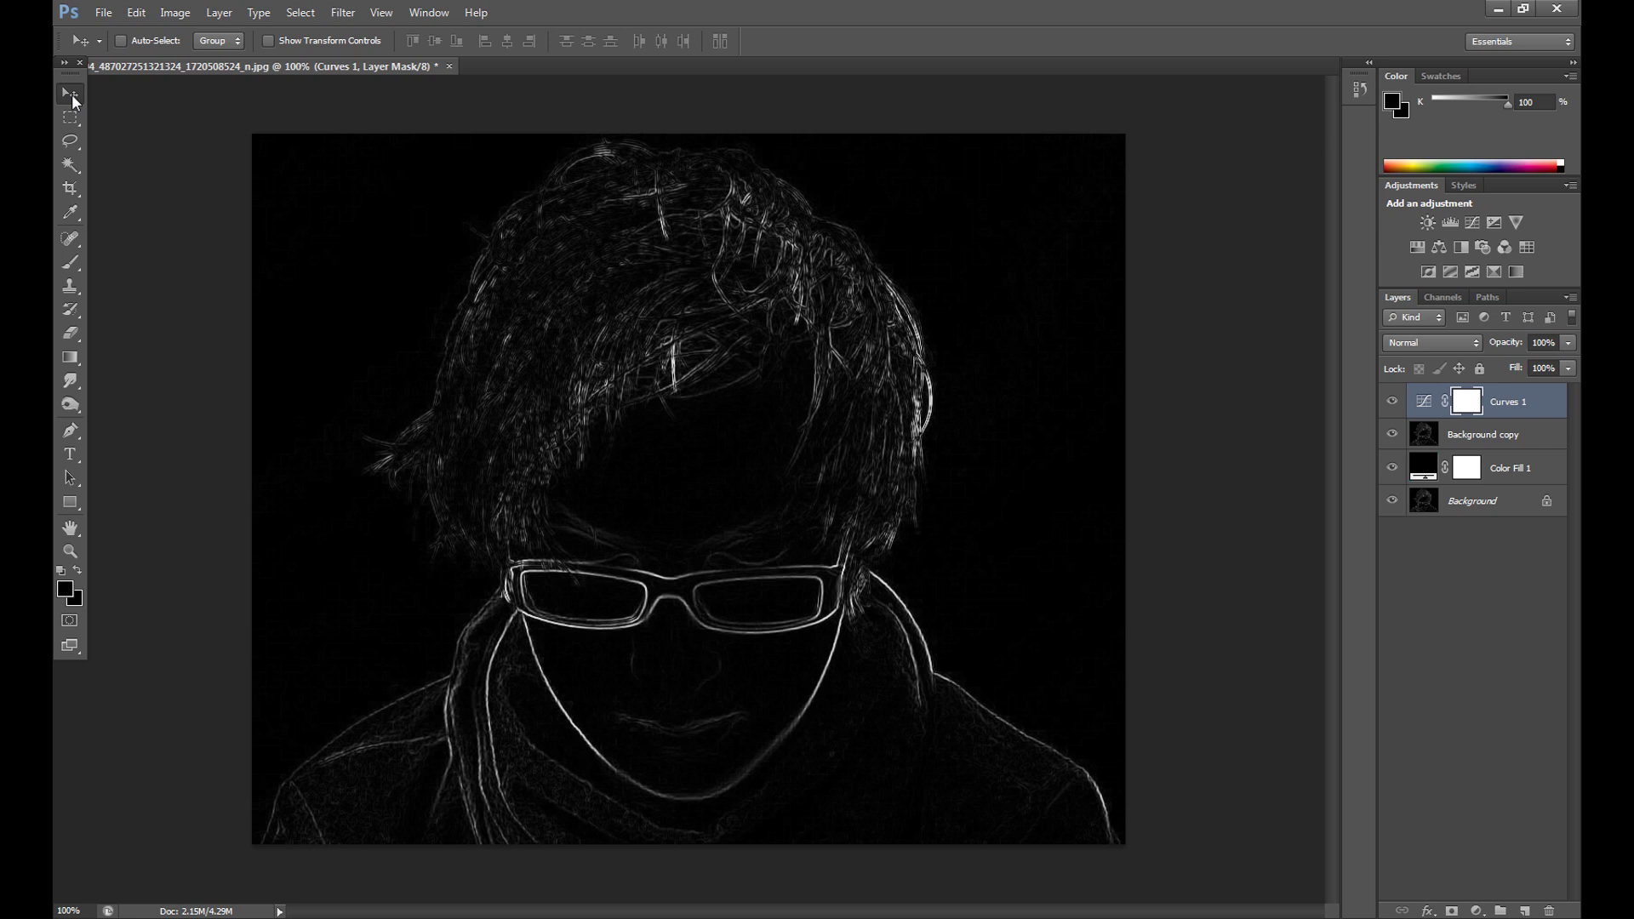
Step: With the Brush tool, load Smoke_Brush_by_eMelody brushes and select the 1091 px smoke brush
{"action": "key", "text": "b"}
{"action": "left_click", "coordinate": [142, 39]}
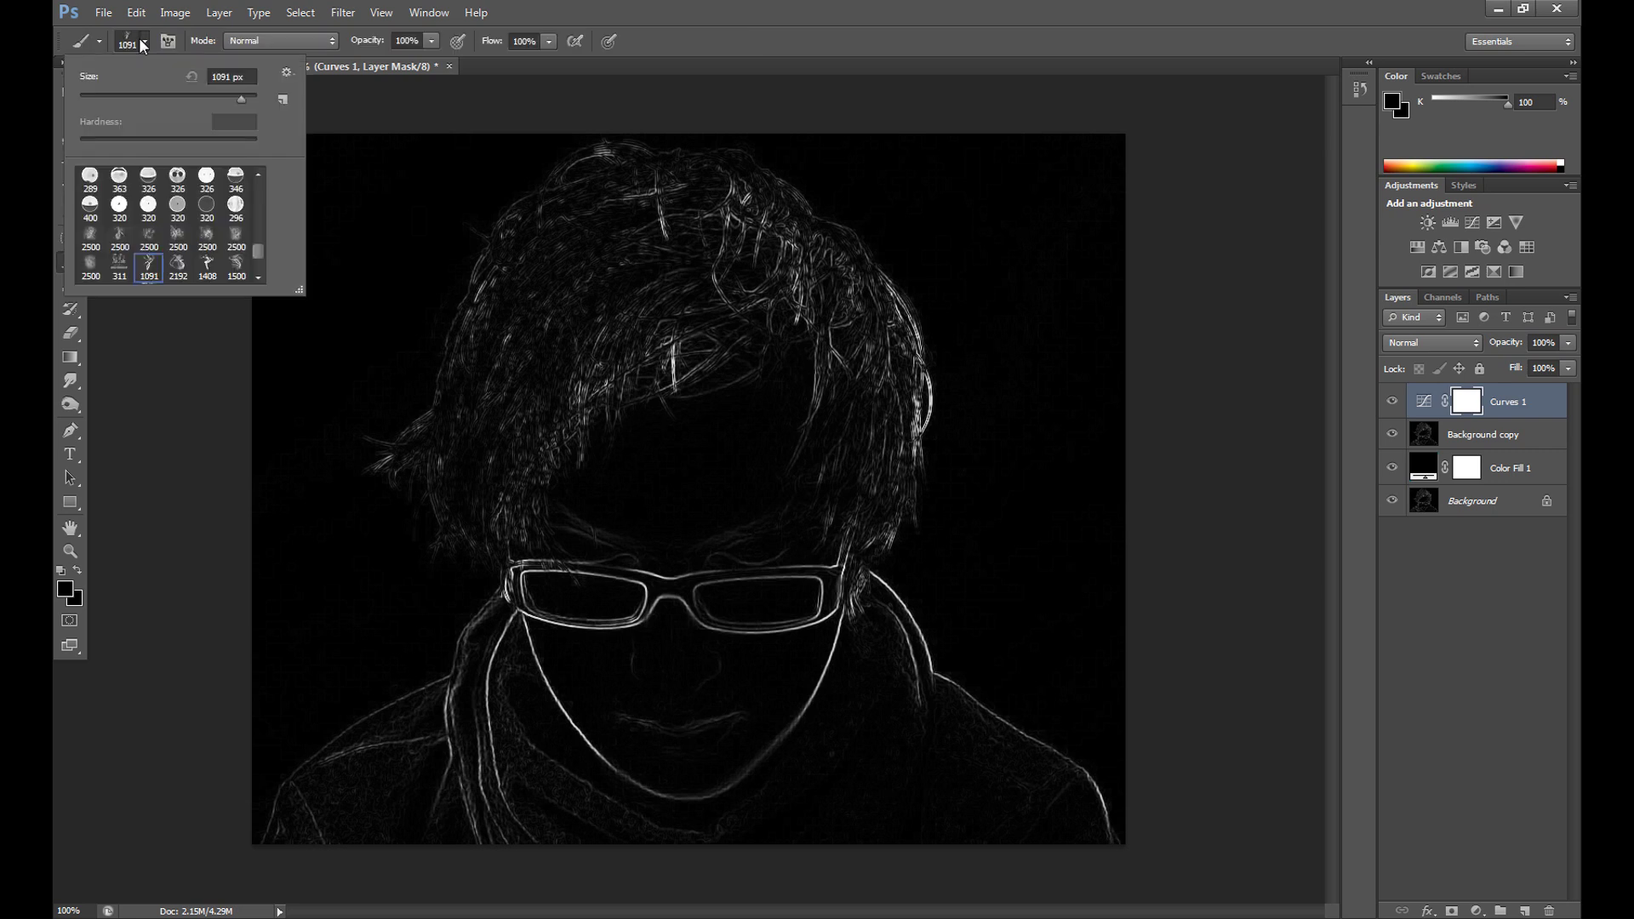
{"action": "scroll", "coordinate": [162, 221], "scroll_direction": "down", "scroll_amount": 3}
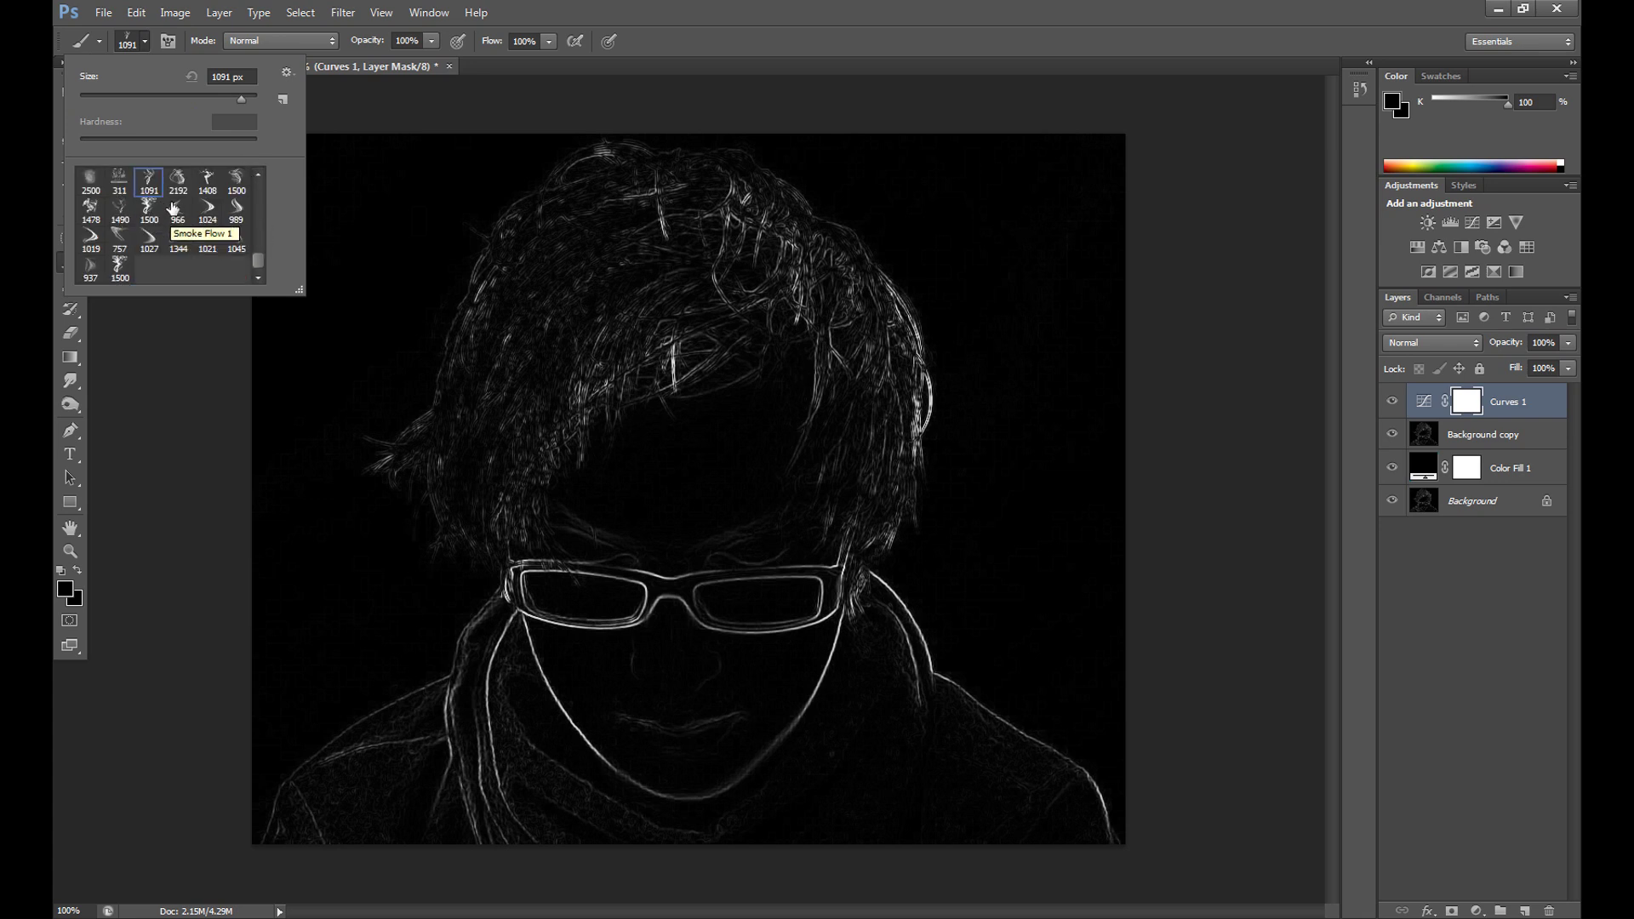
{"action": "scroll", "coordinate": [254, 258], "scroll_direction": "up", "scroll_amount": 1}
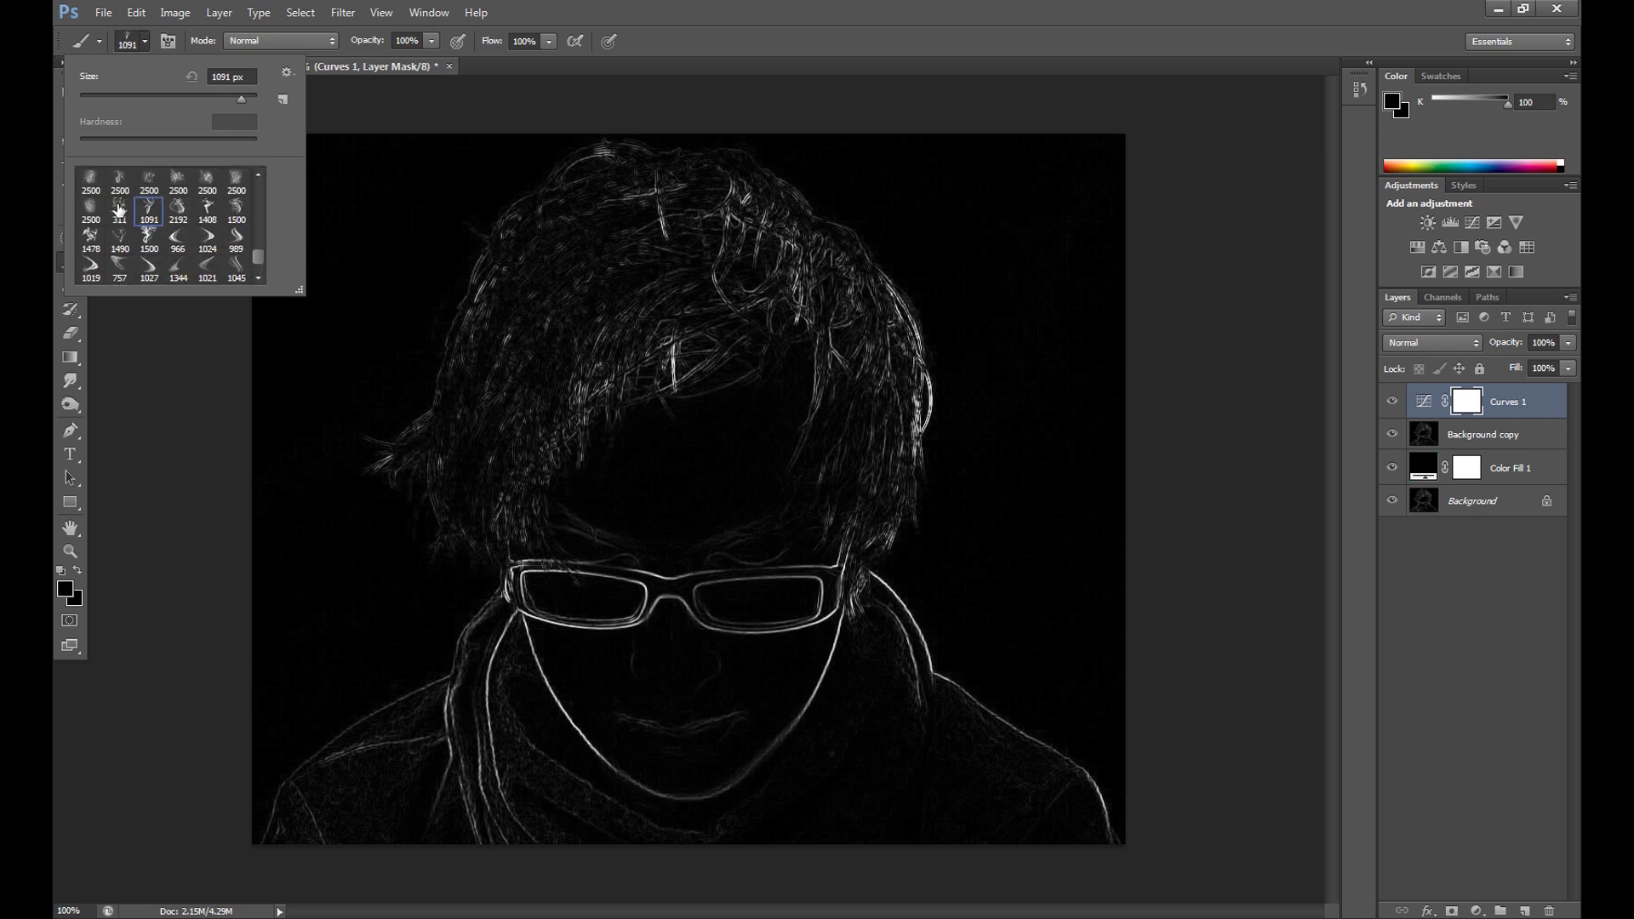
{"action": "scroll", "coordinate": [255, 257], "scroll_direction": "down", "scroll_amount": 1}
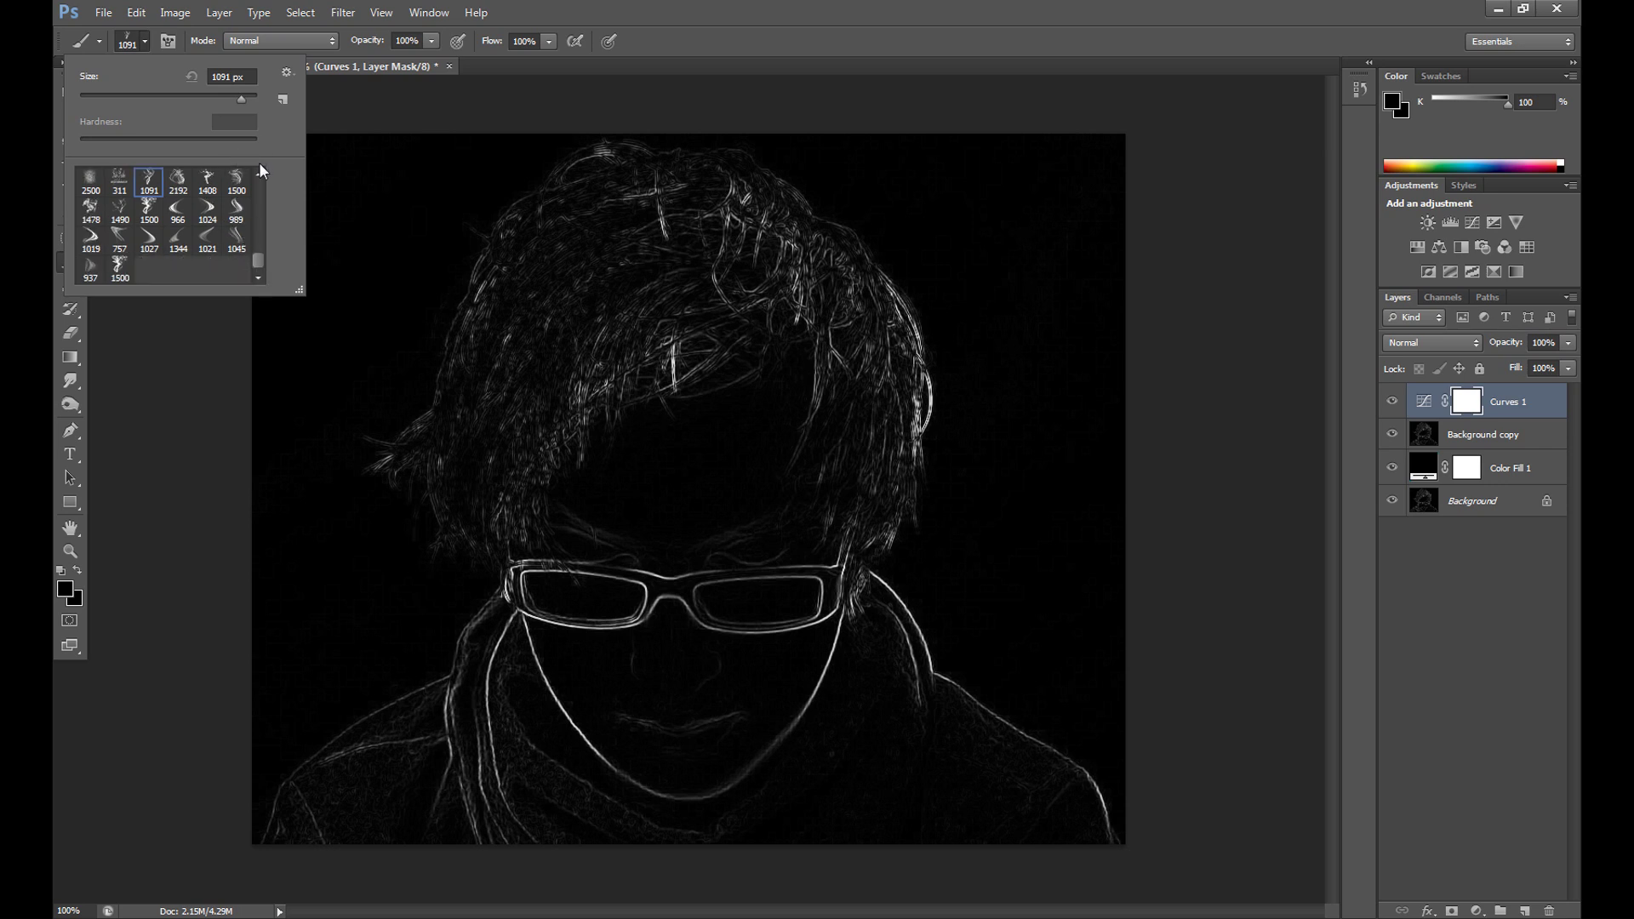
{"action": "left_click", "coordinate": [287, 73]}
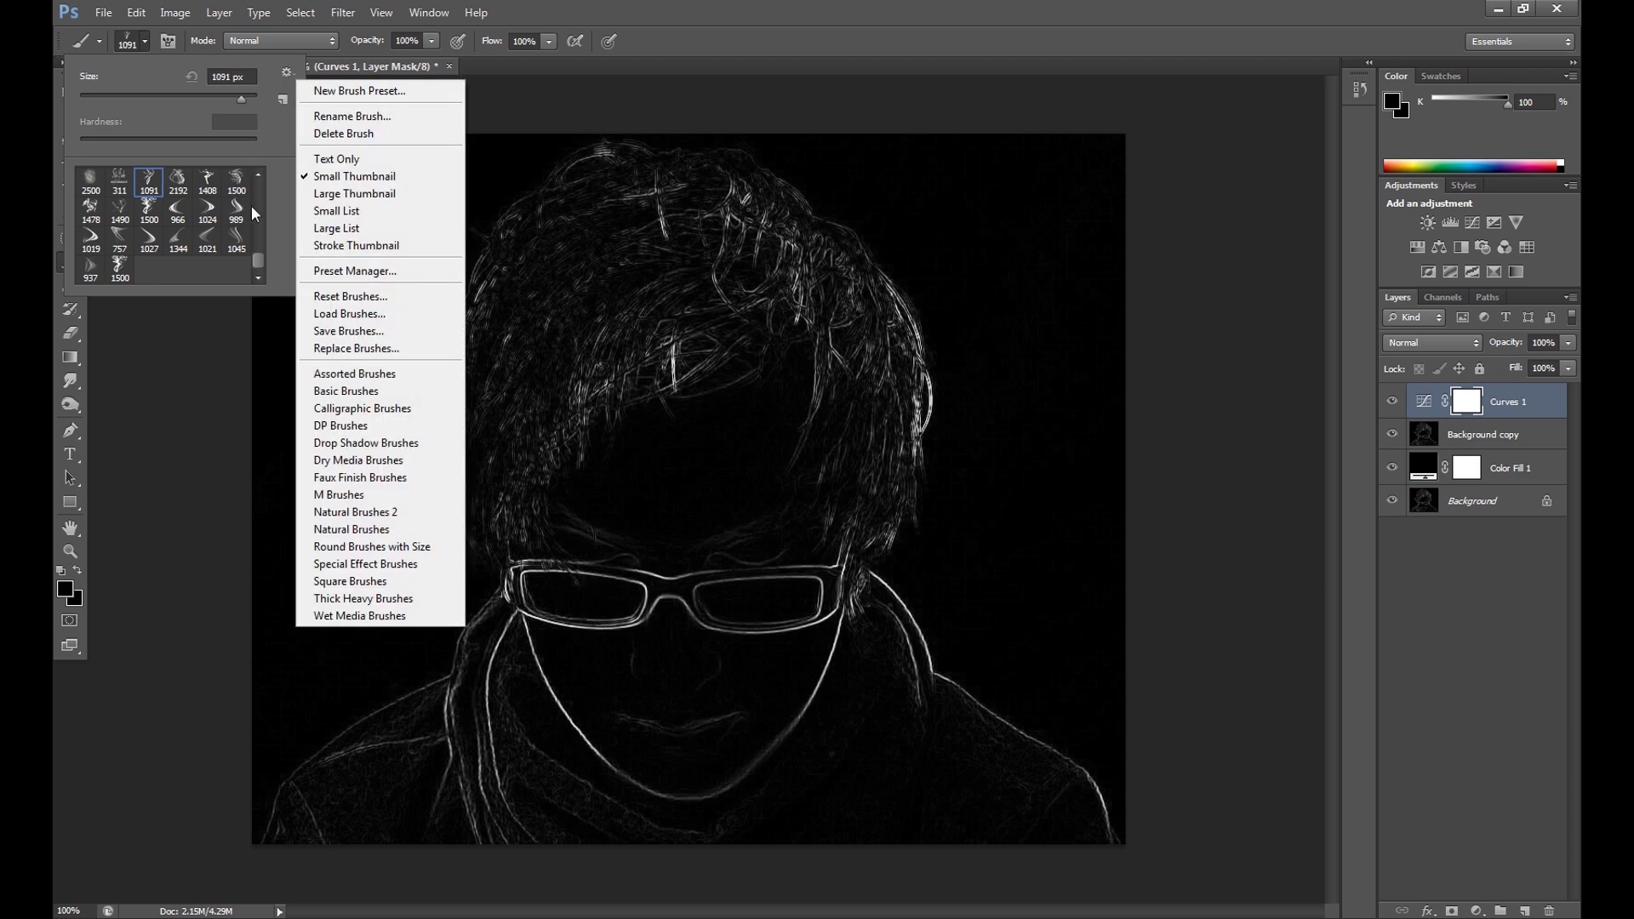
{"action": "left_click", "coordinate": [378, 315]}
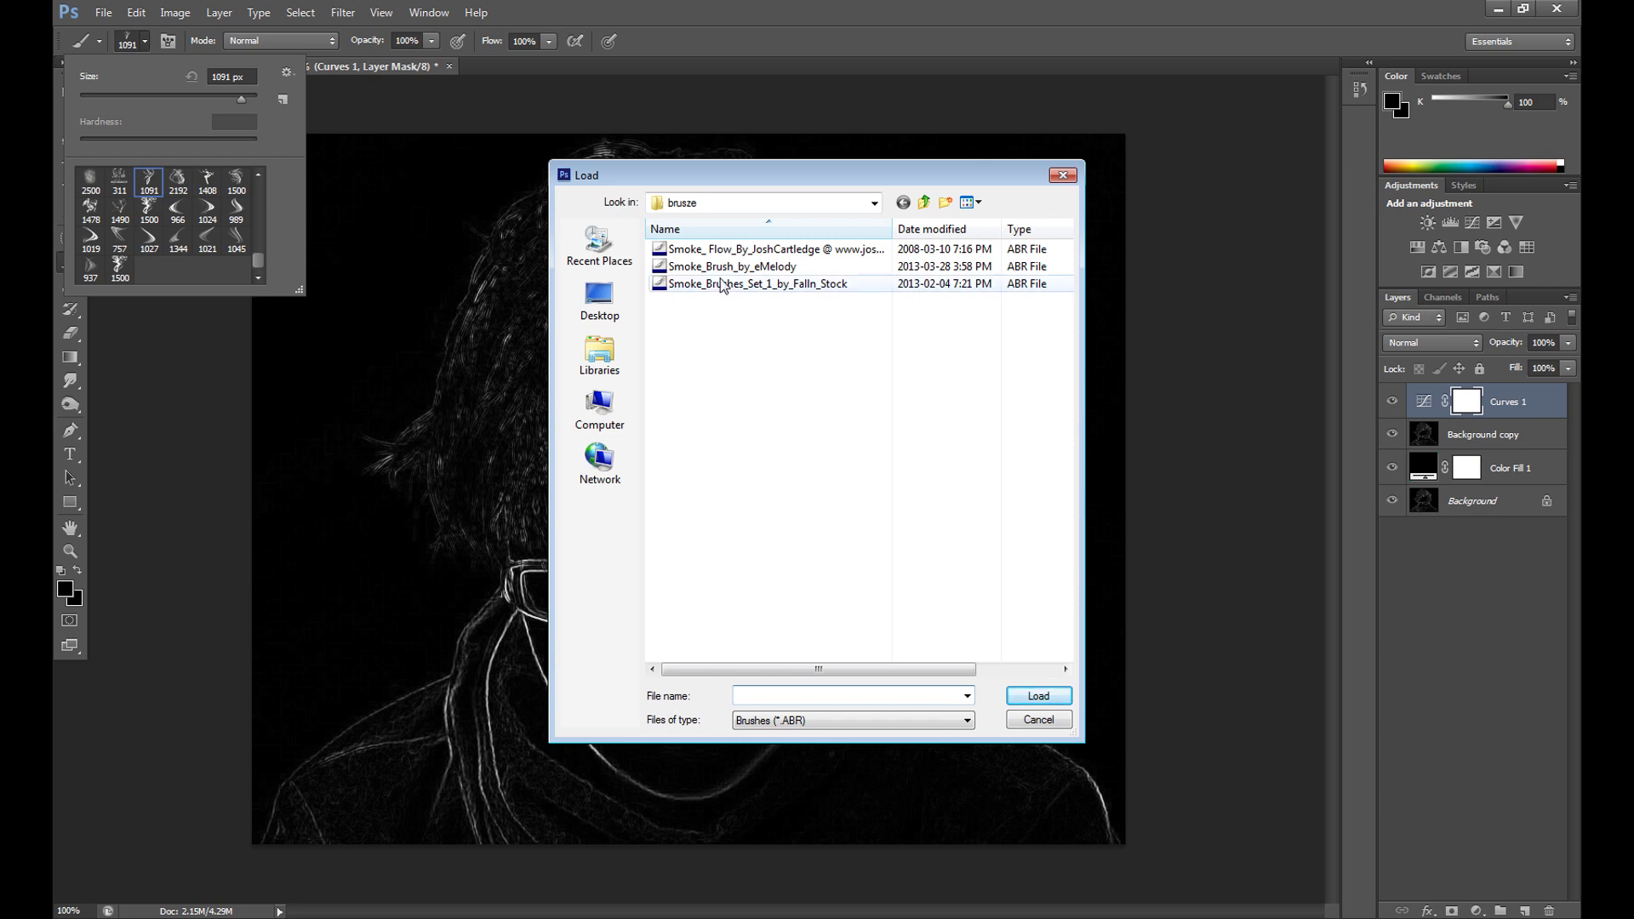
{"action": "left_click", "coordinate": [719, 266]}
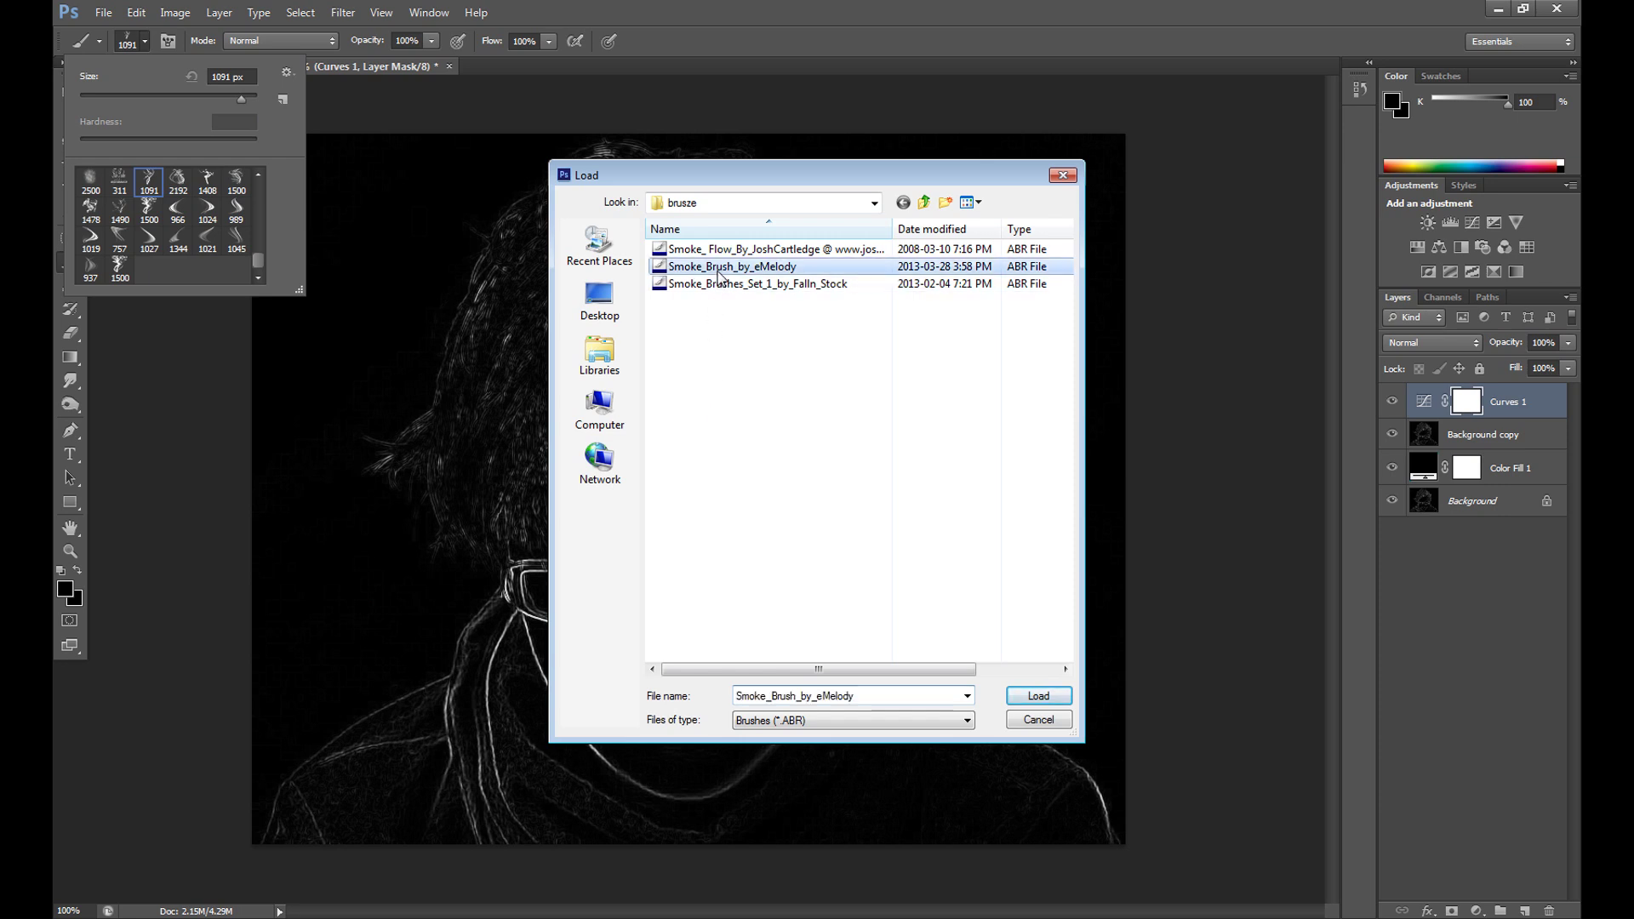
{"action": "left_click", "coordinate": [1038, 697]}
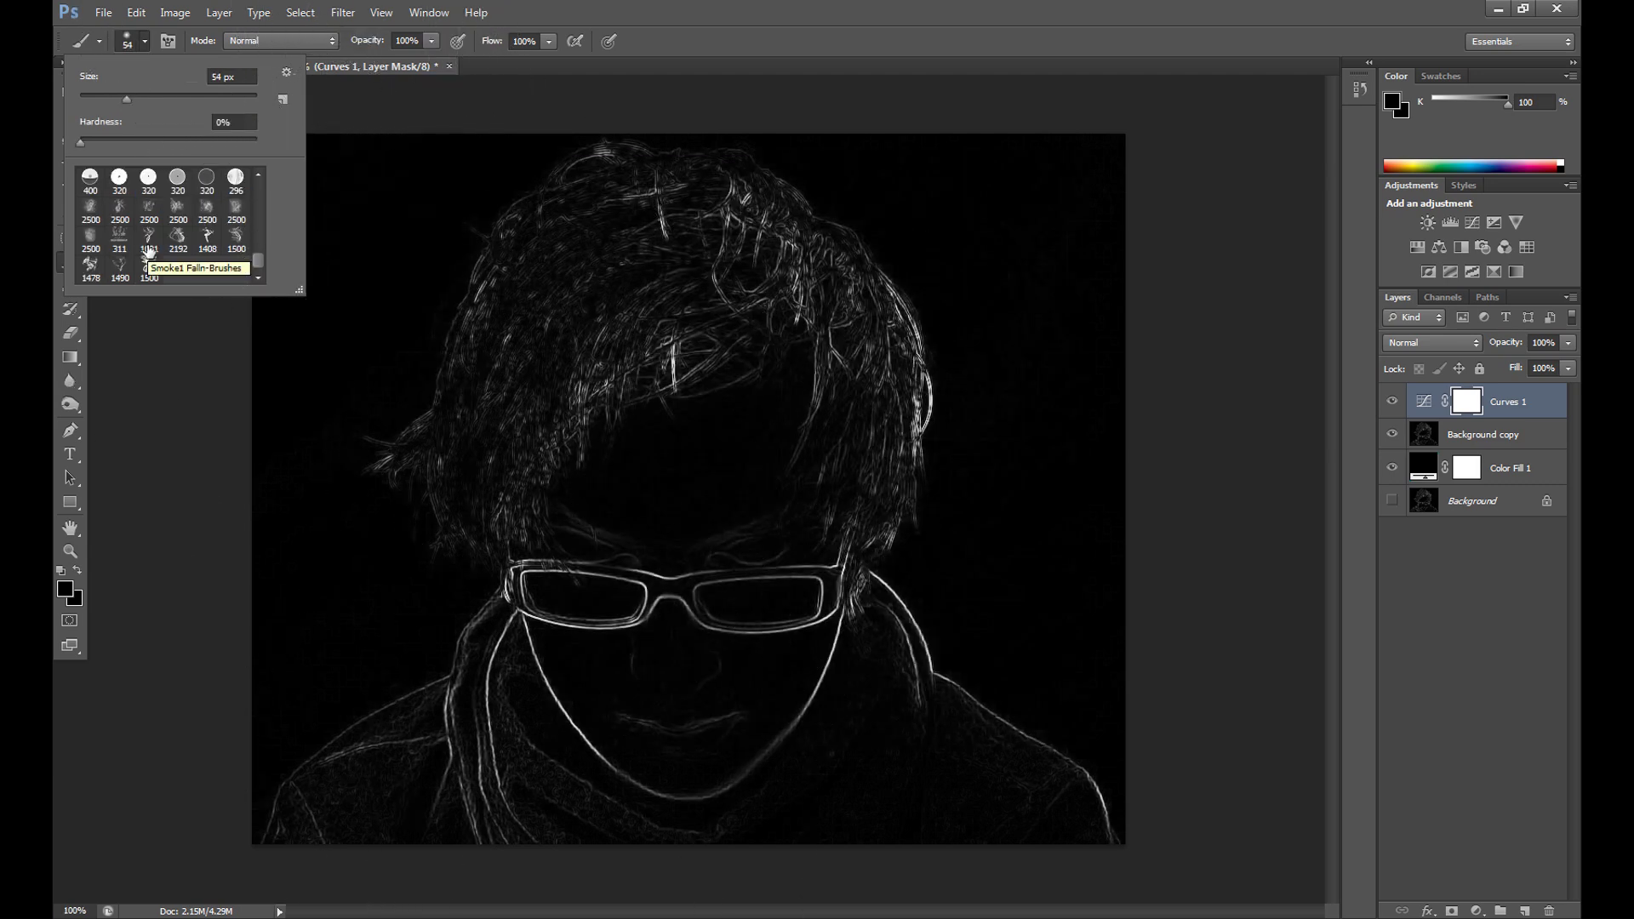
{"action": "left_click", "coordinate": [148, 249]}
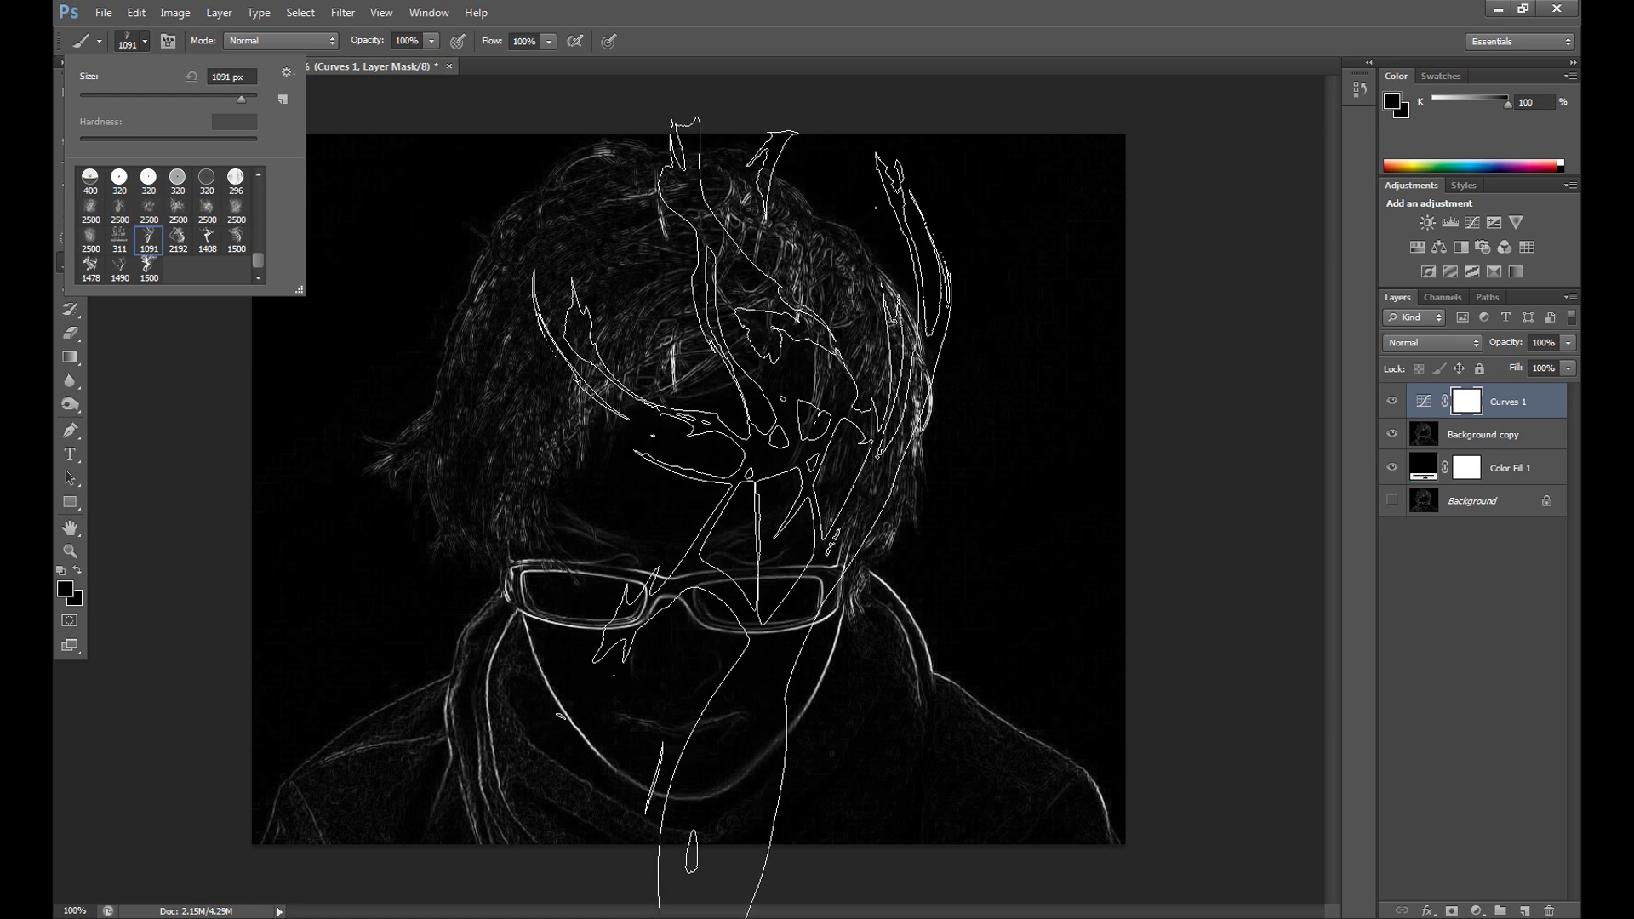
Step: On a new Layer 1 with white foreground, stamp the 1091 px smoke brush over the face
{"action": "left_click", "coordinate": [1524, 910]}
{"action": "key", "text": "x"}
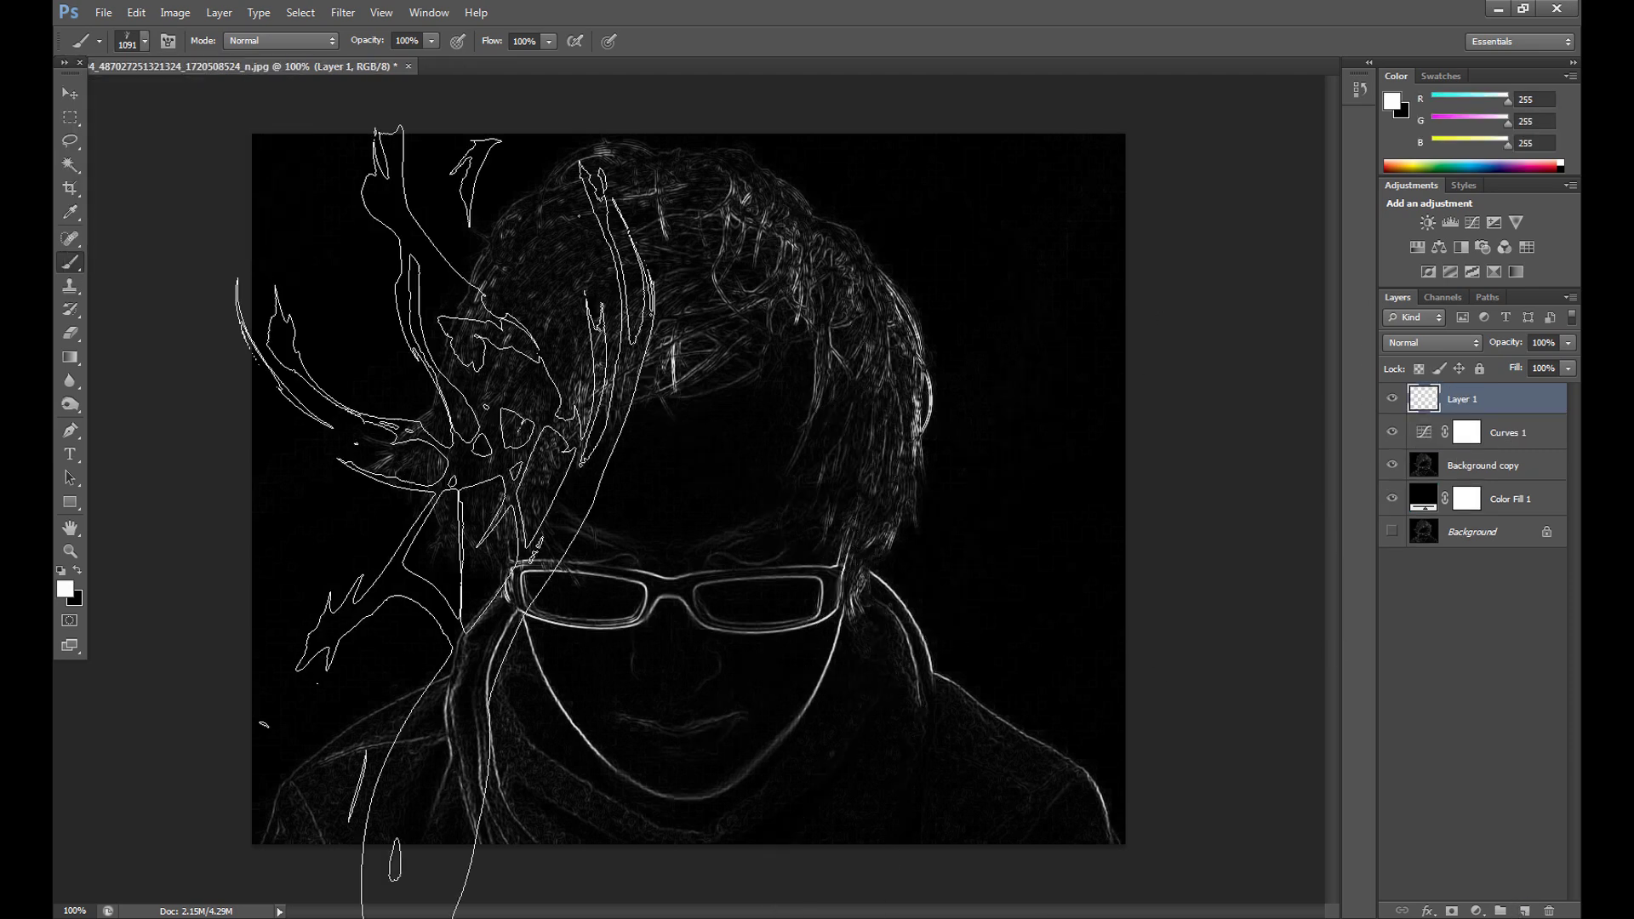
{"action": "left_click", "coordinate": [68, 587]}
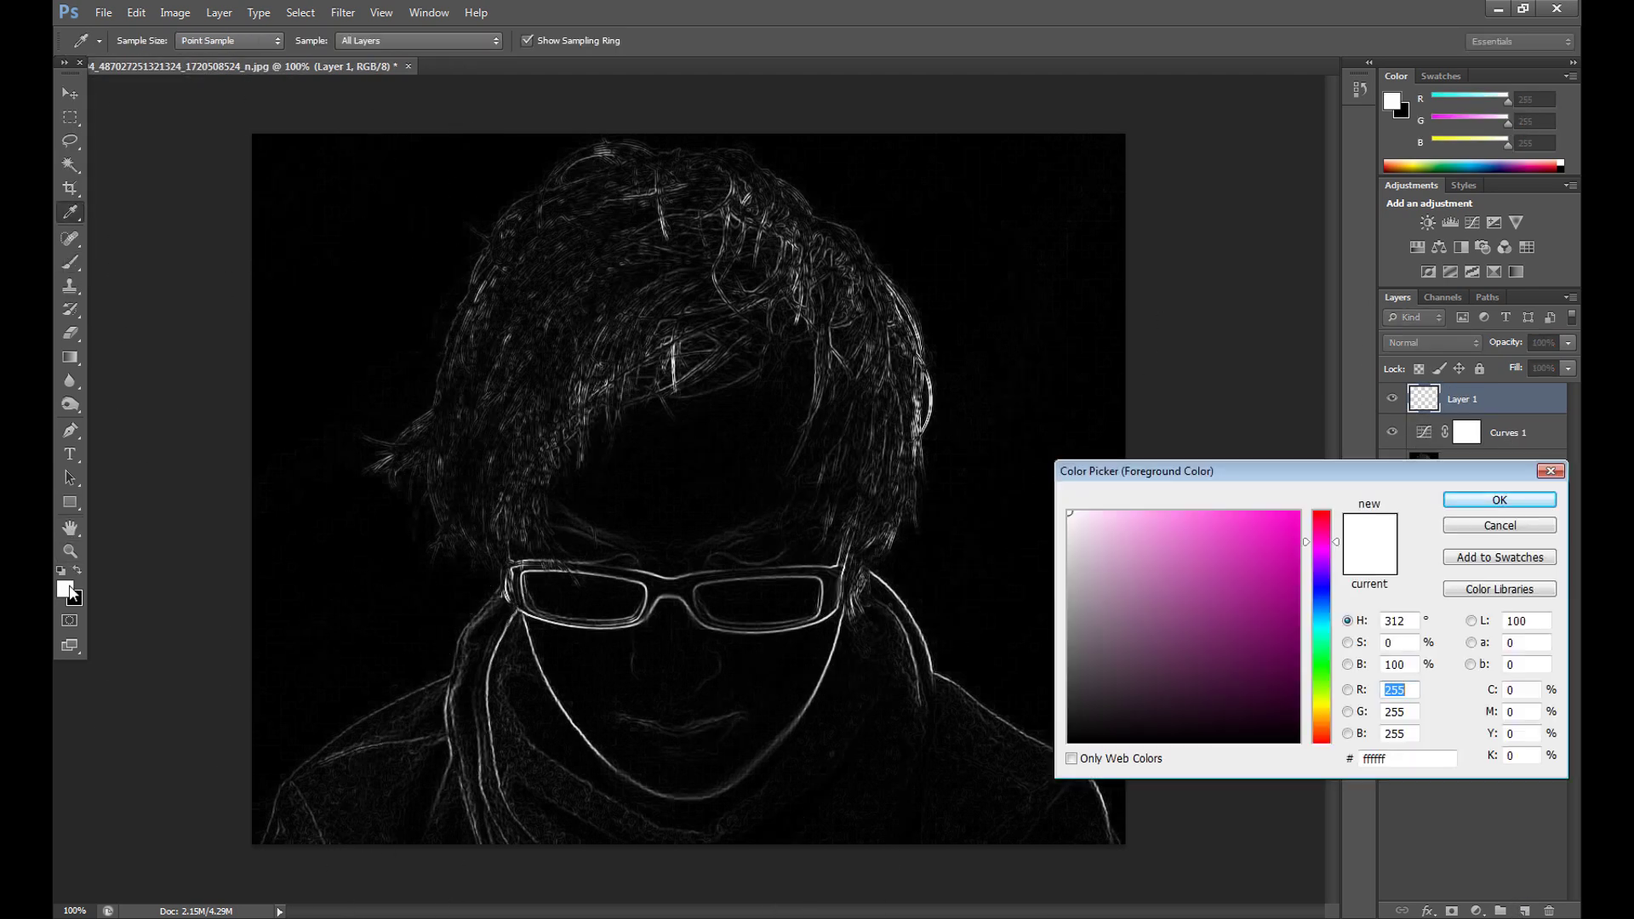
{"action": "left_click", "coordinate": [1500, 504]}
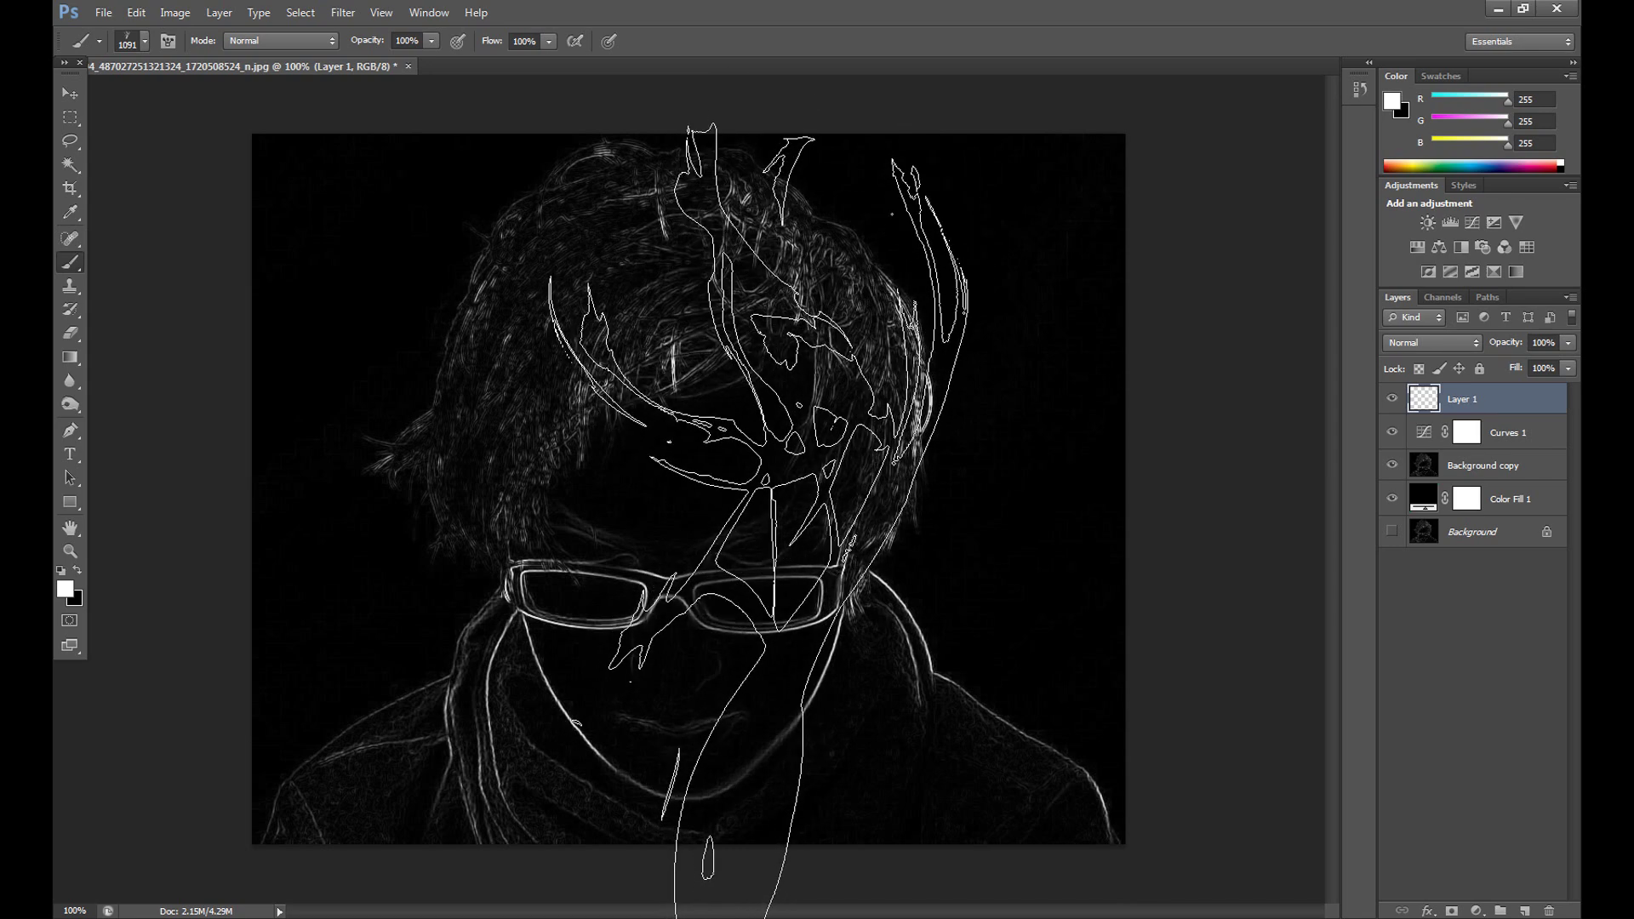
{"action": "left_click", "coordinate": [759, 587]}
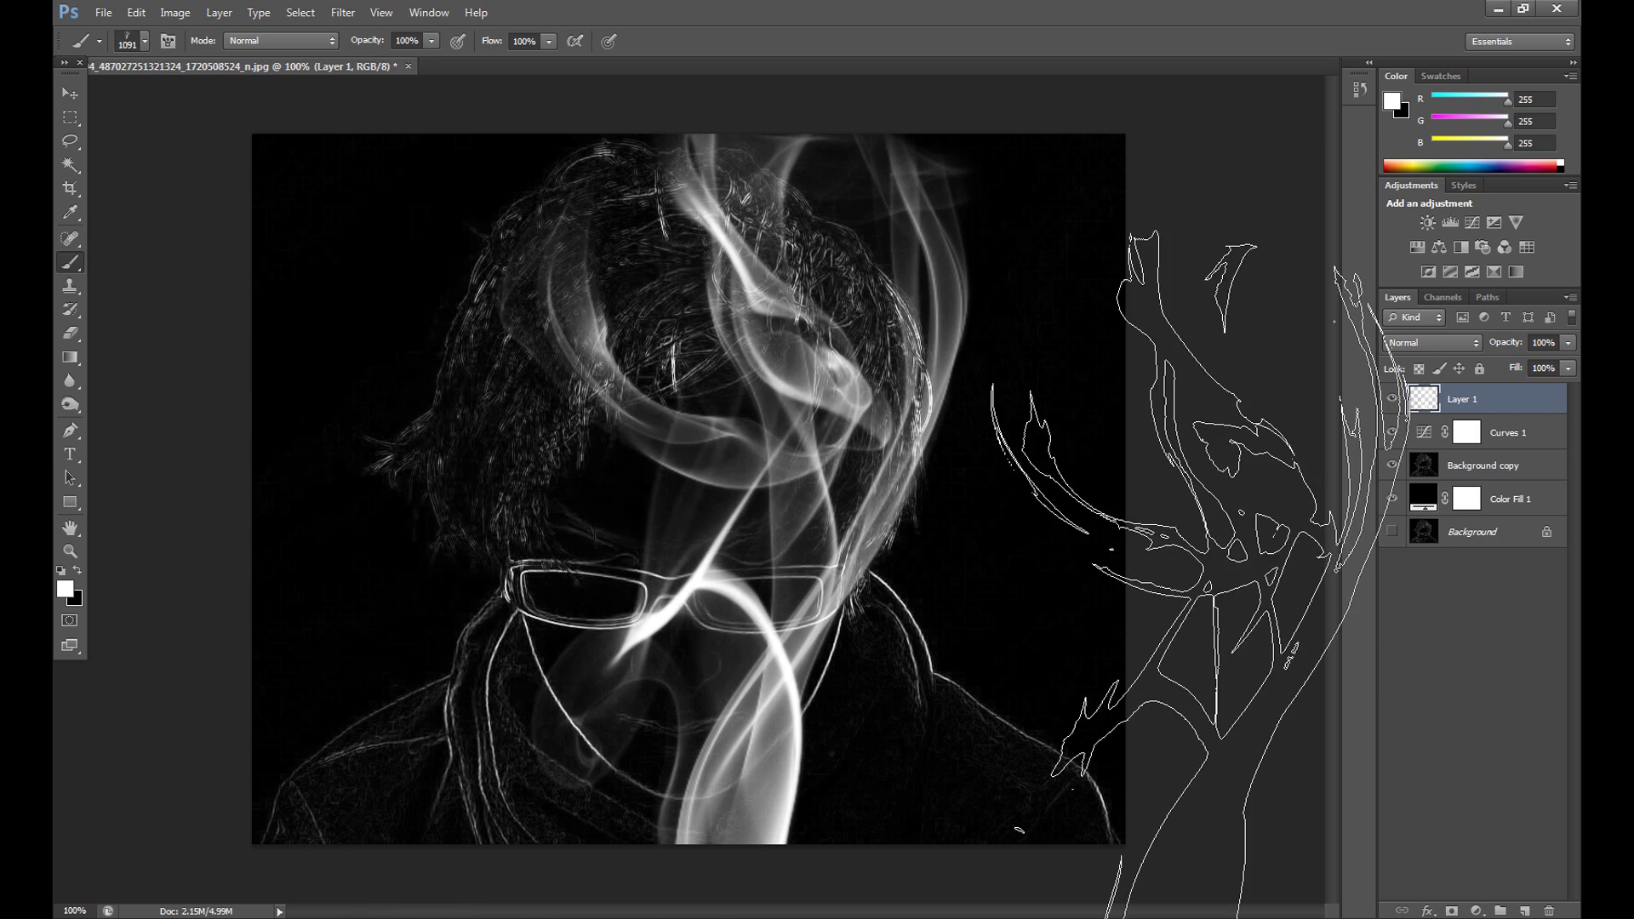
{"action": "key", "text": "v"}
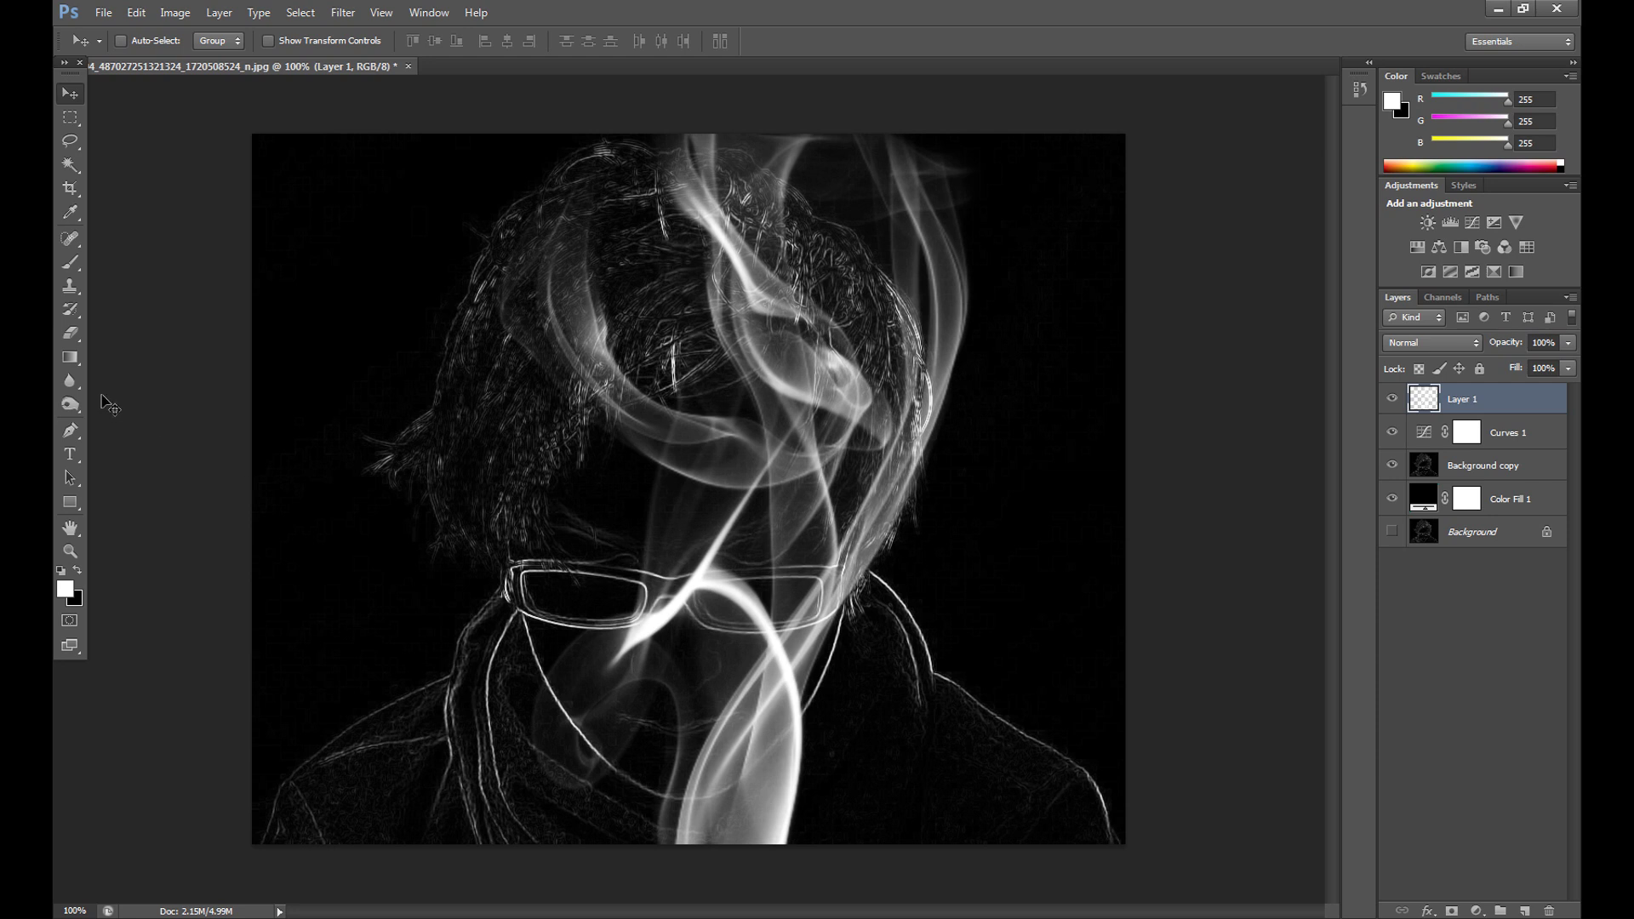
Step: Select the Smudge Tool and enlarge its brush to 104 px
{"action": "left_click_drag", "start_coordinate": [78, 398], "coordinate": [138, 426]}
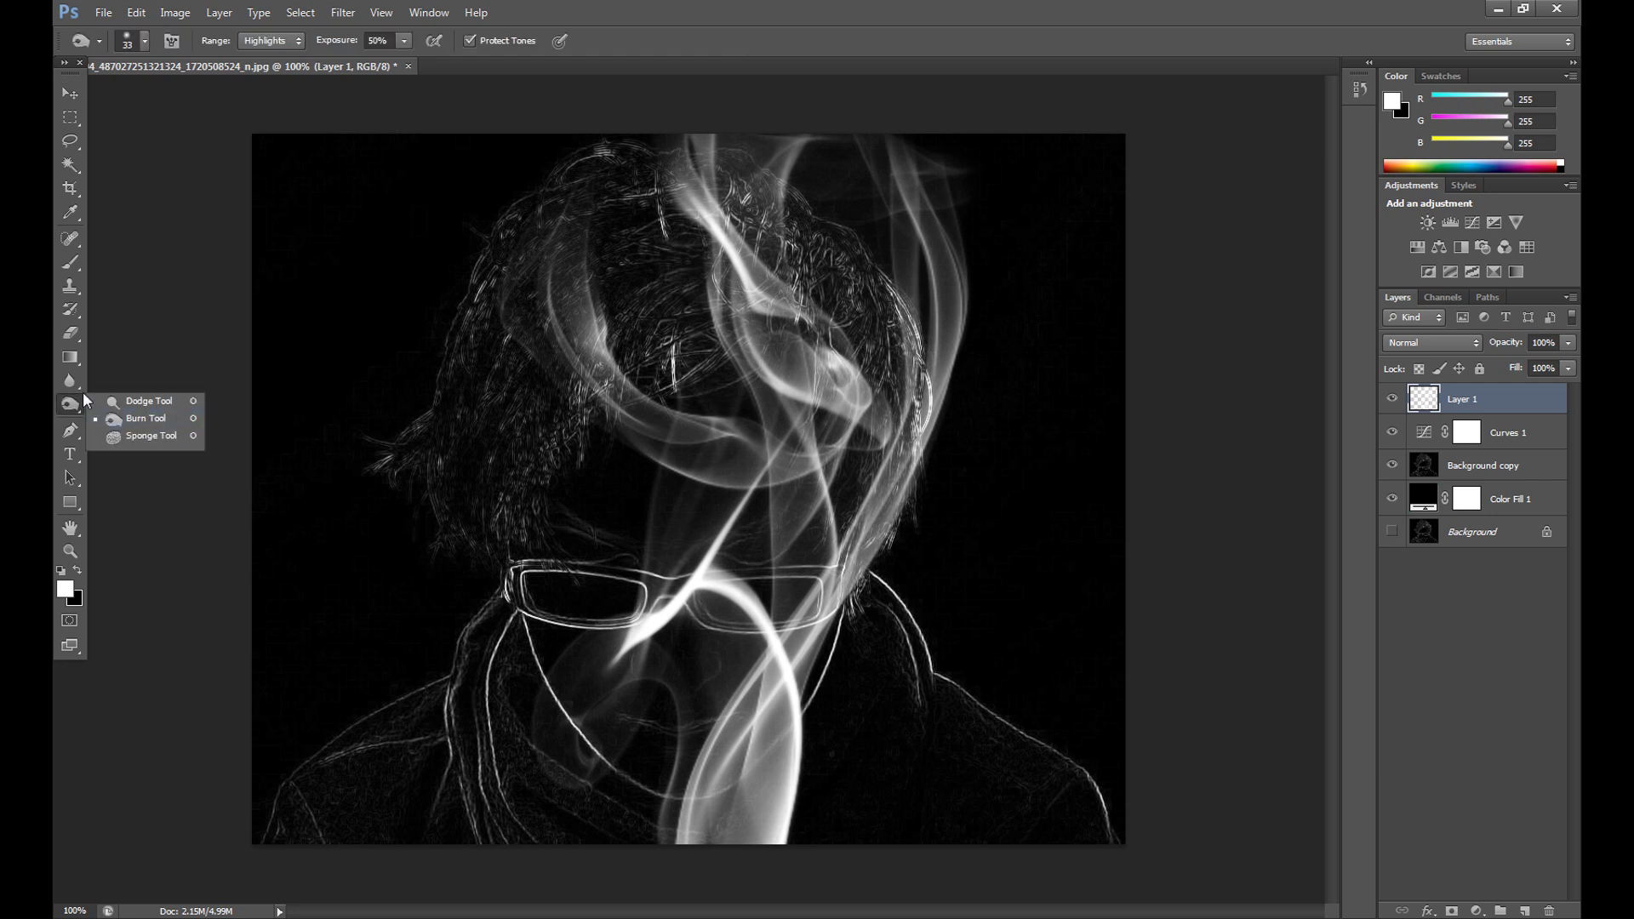
{"action": "left_click_drag", "start_coordinate": [73, 376], "coordinate": [168, 413]}
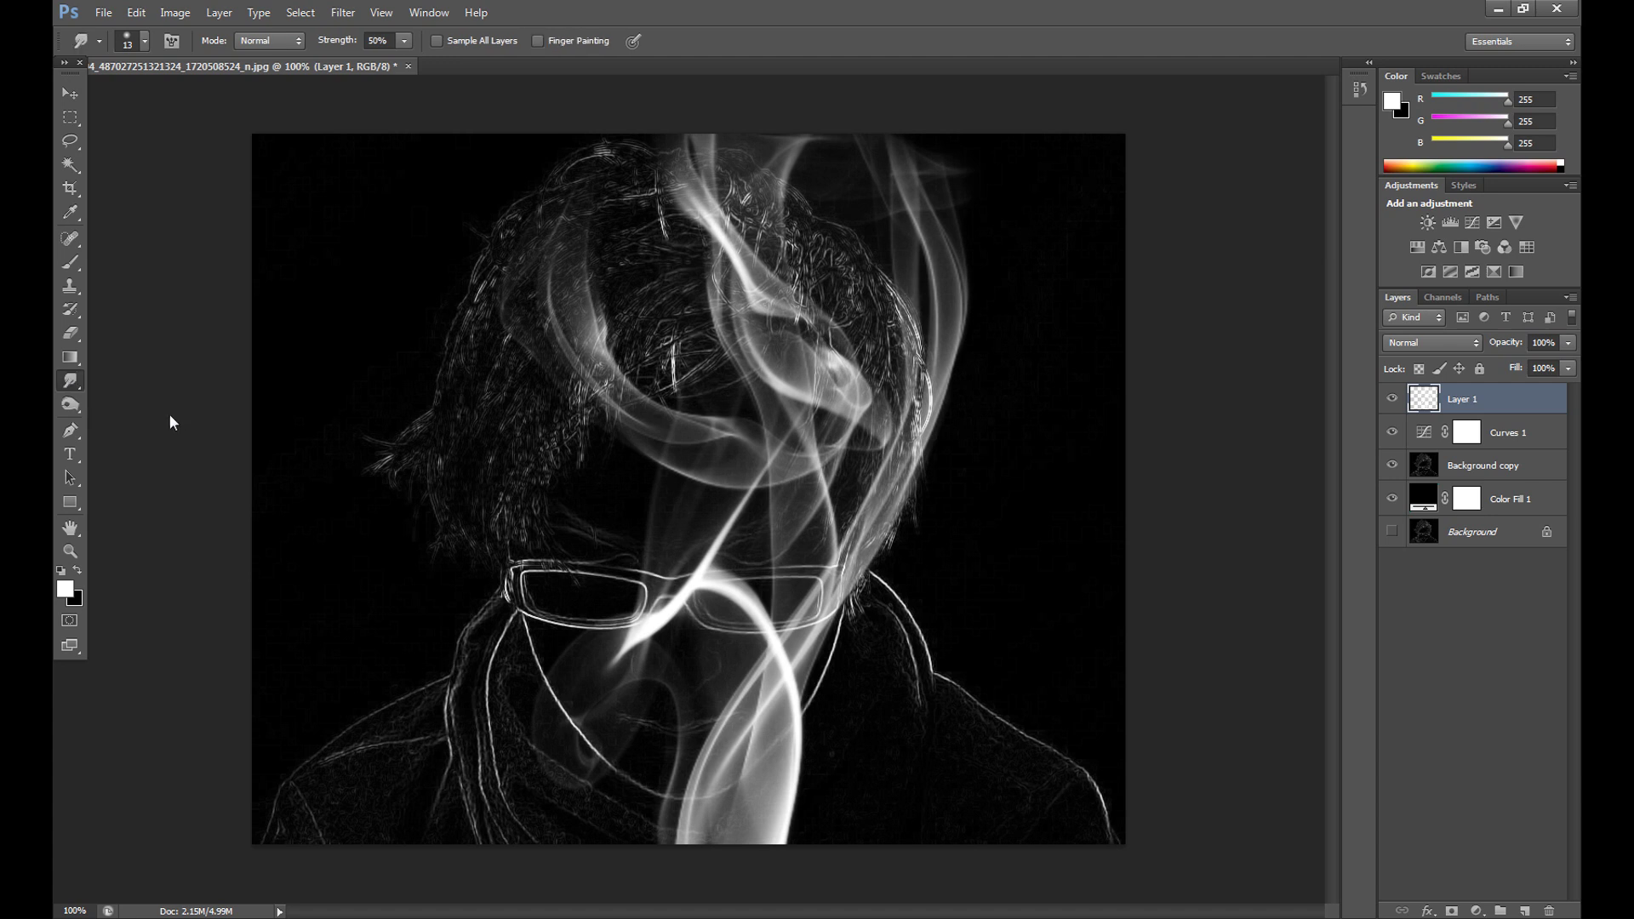
{"action": "left_click", "coordinate": [144, 41]}
{"action": "left_click_drag", "start_coordinate": [96, 101], "coordinate": [136, 99]}
{"action": "left_click", "coordinate": [170, 101]}
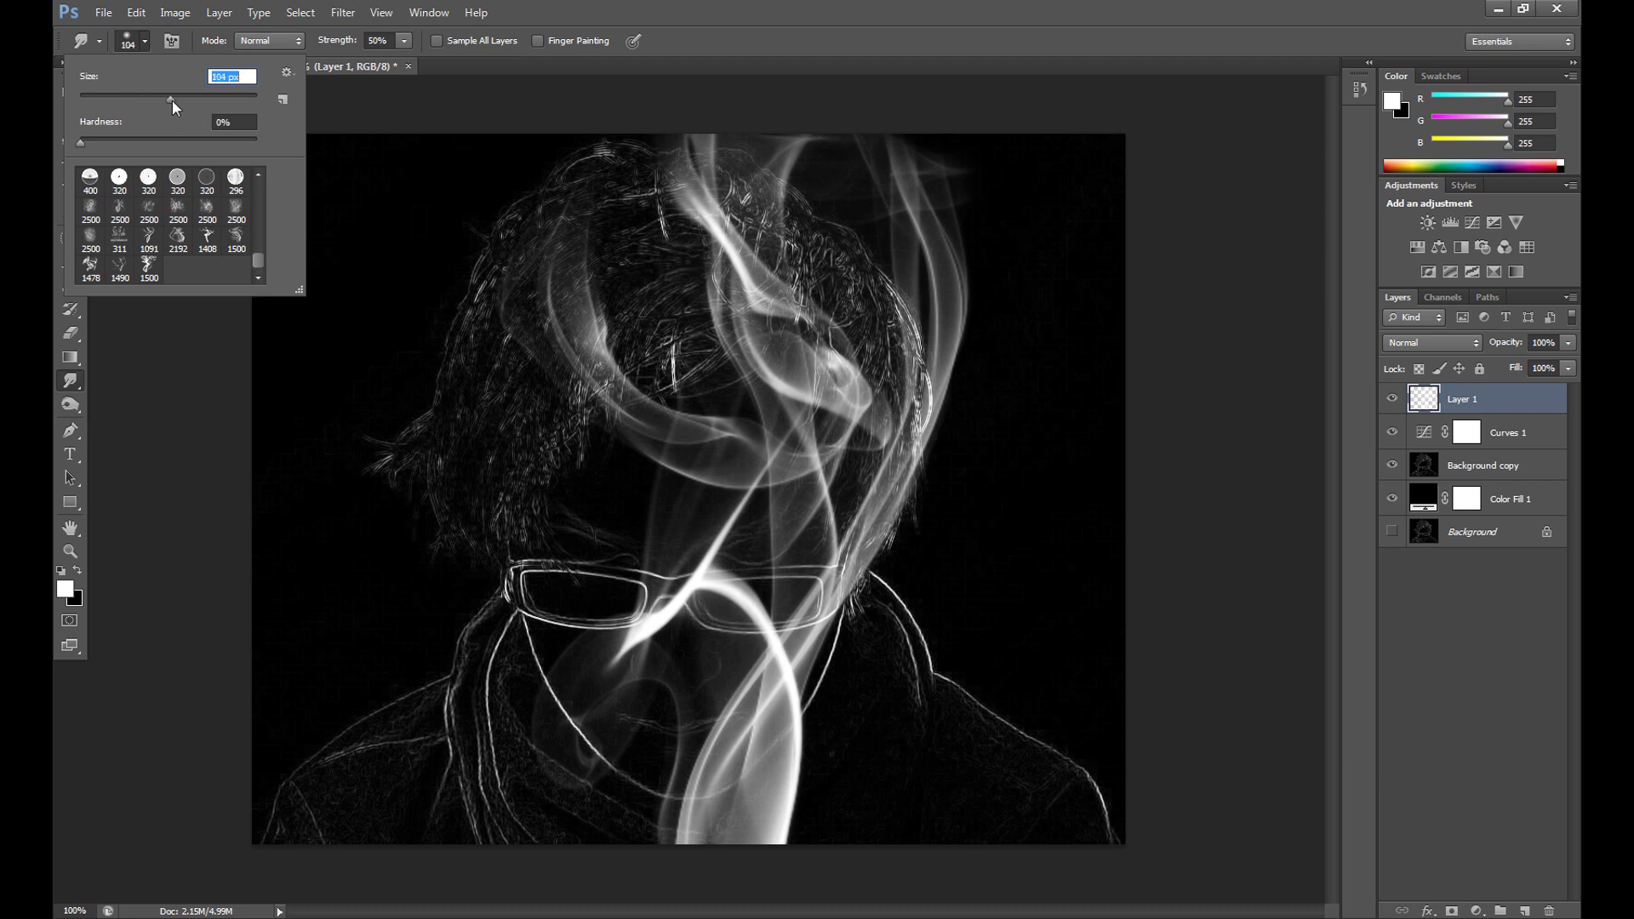
{"action": "left_click", "coordinate": [932, 204]}
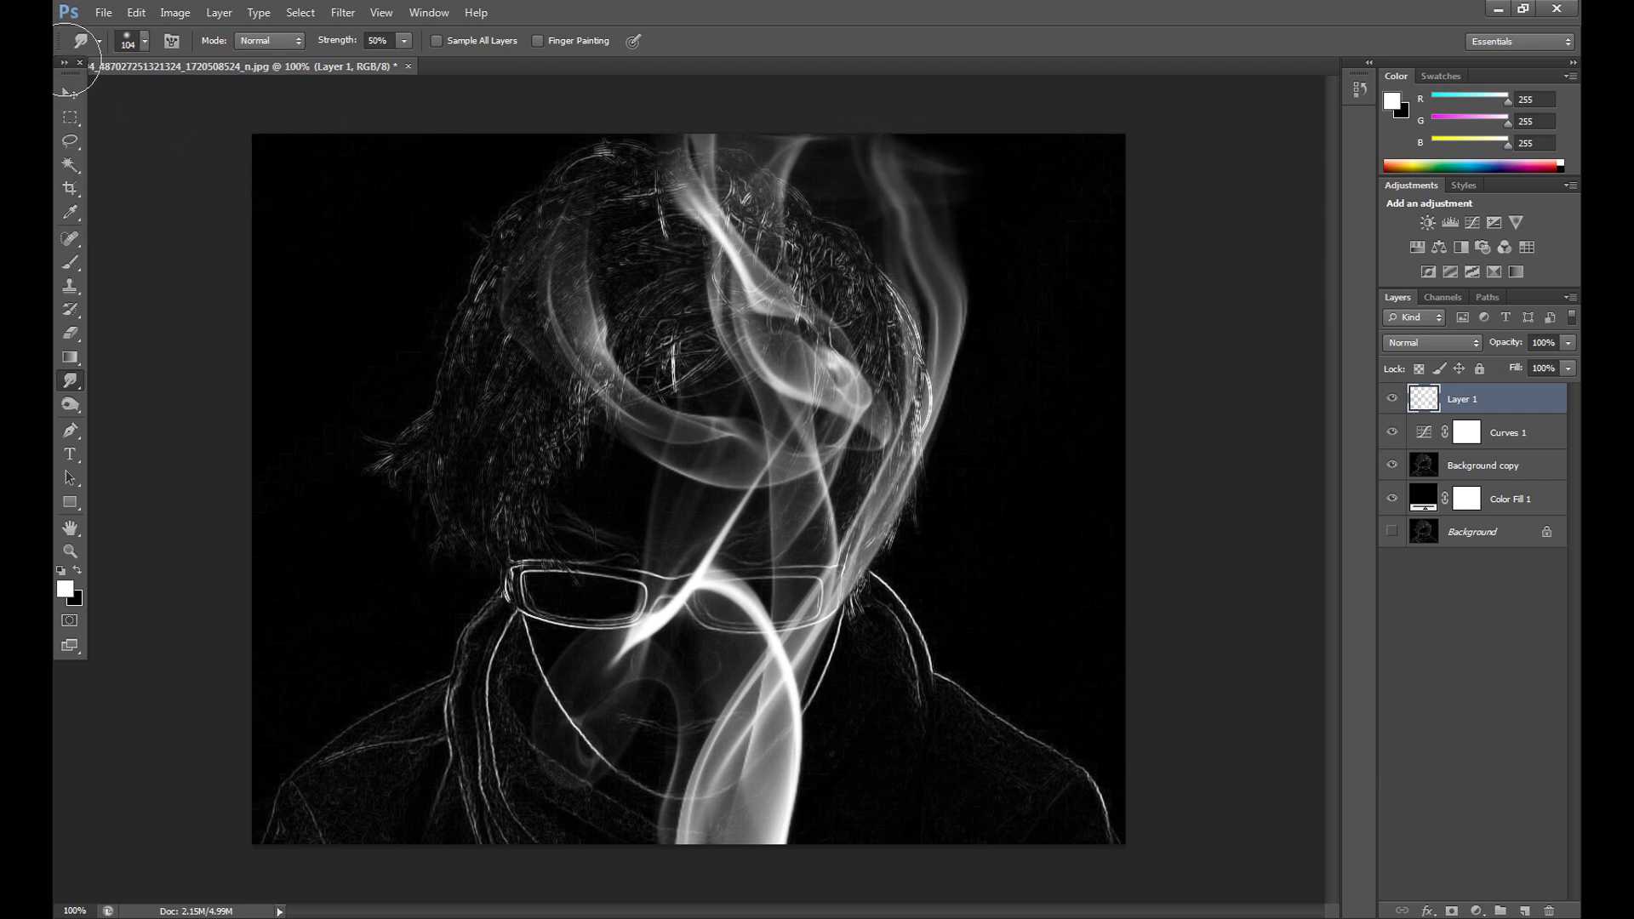
Step: Raise the smudge brush to 401 px and smear the smoke over the upper hair
{"action": "left_click", "coordinate": [145, 47]}
{"action": "left_click_drag", "start_coordinate": [177, 99], "coordinate": [196, 99]}
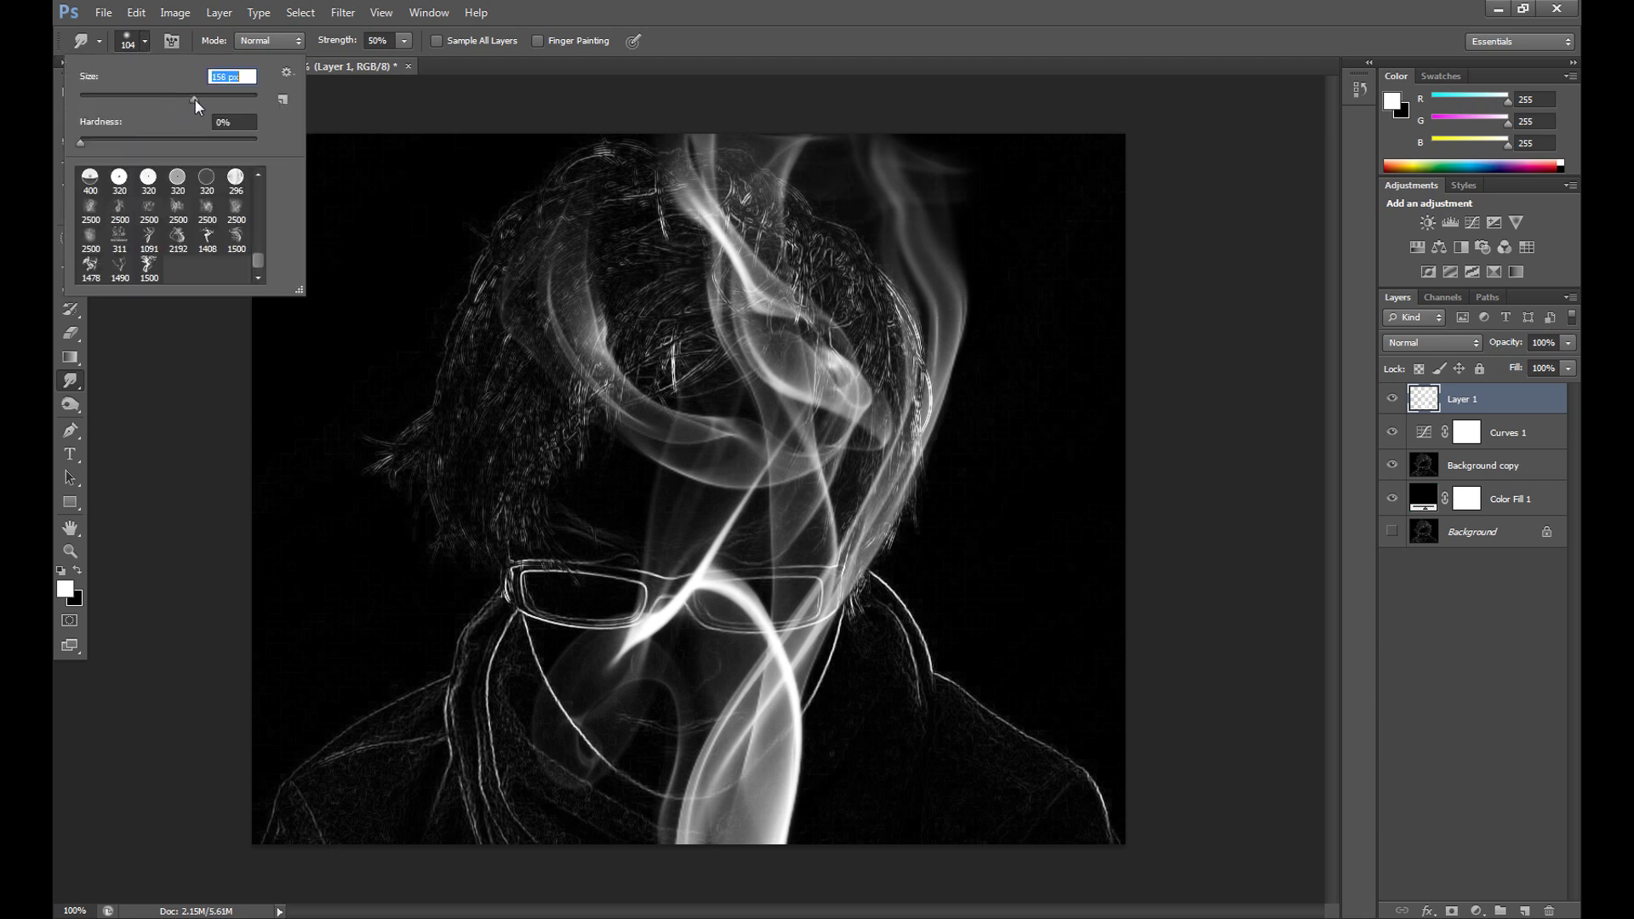
{"action": "left_click", "coordinate": [146, 40]}
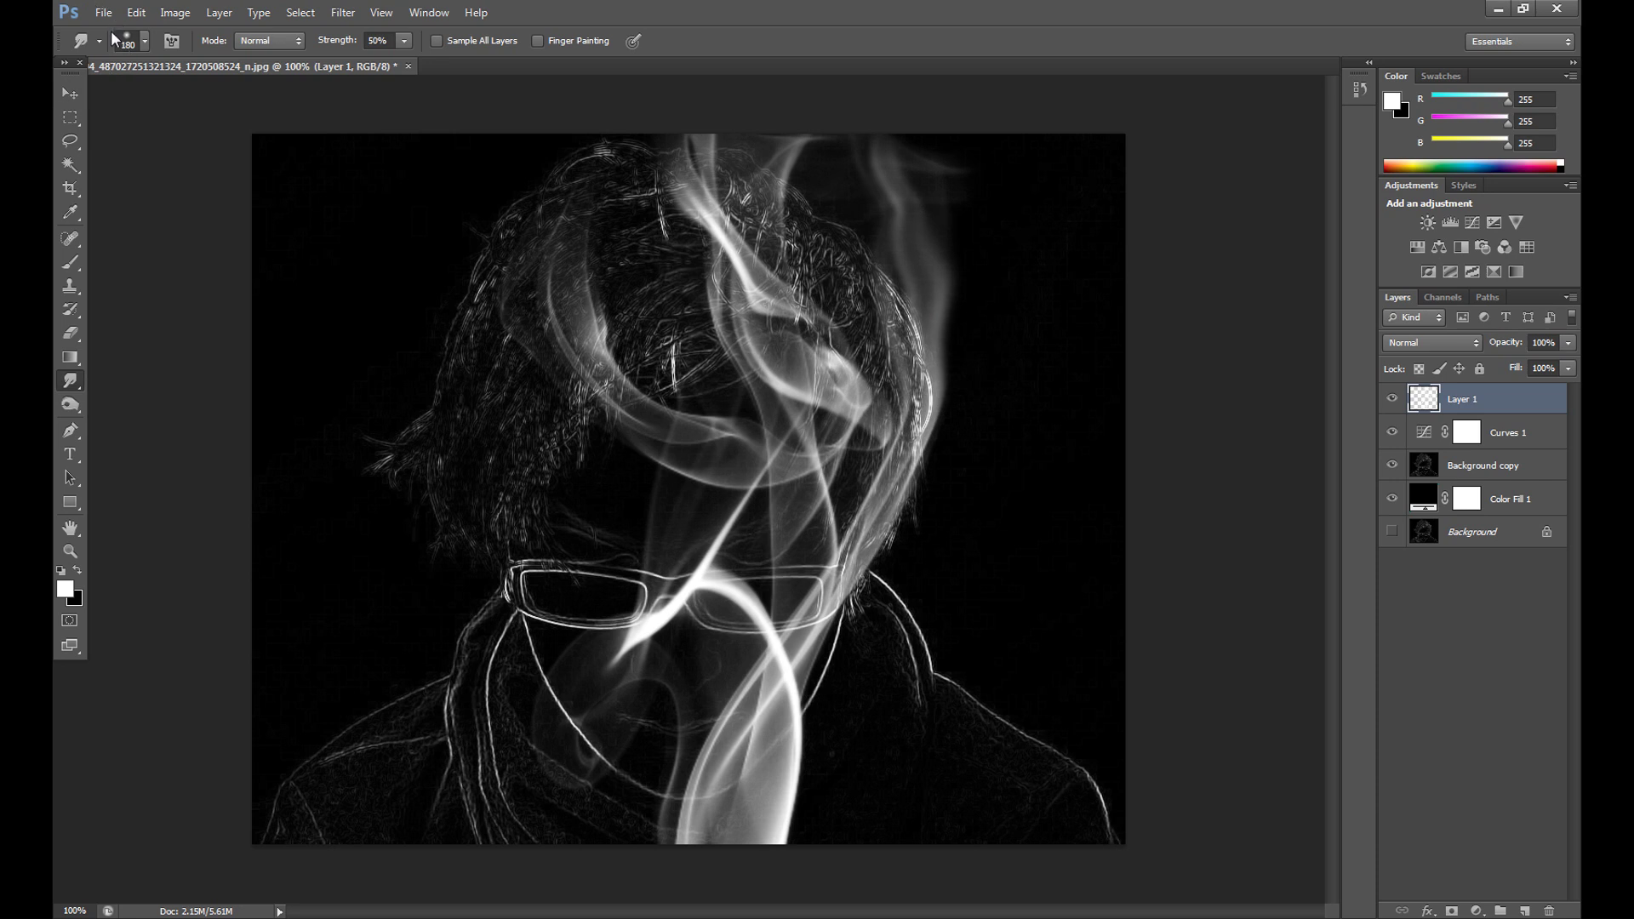
{"action": "left_click", "coordinate": [138, 41]}
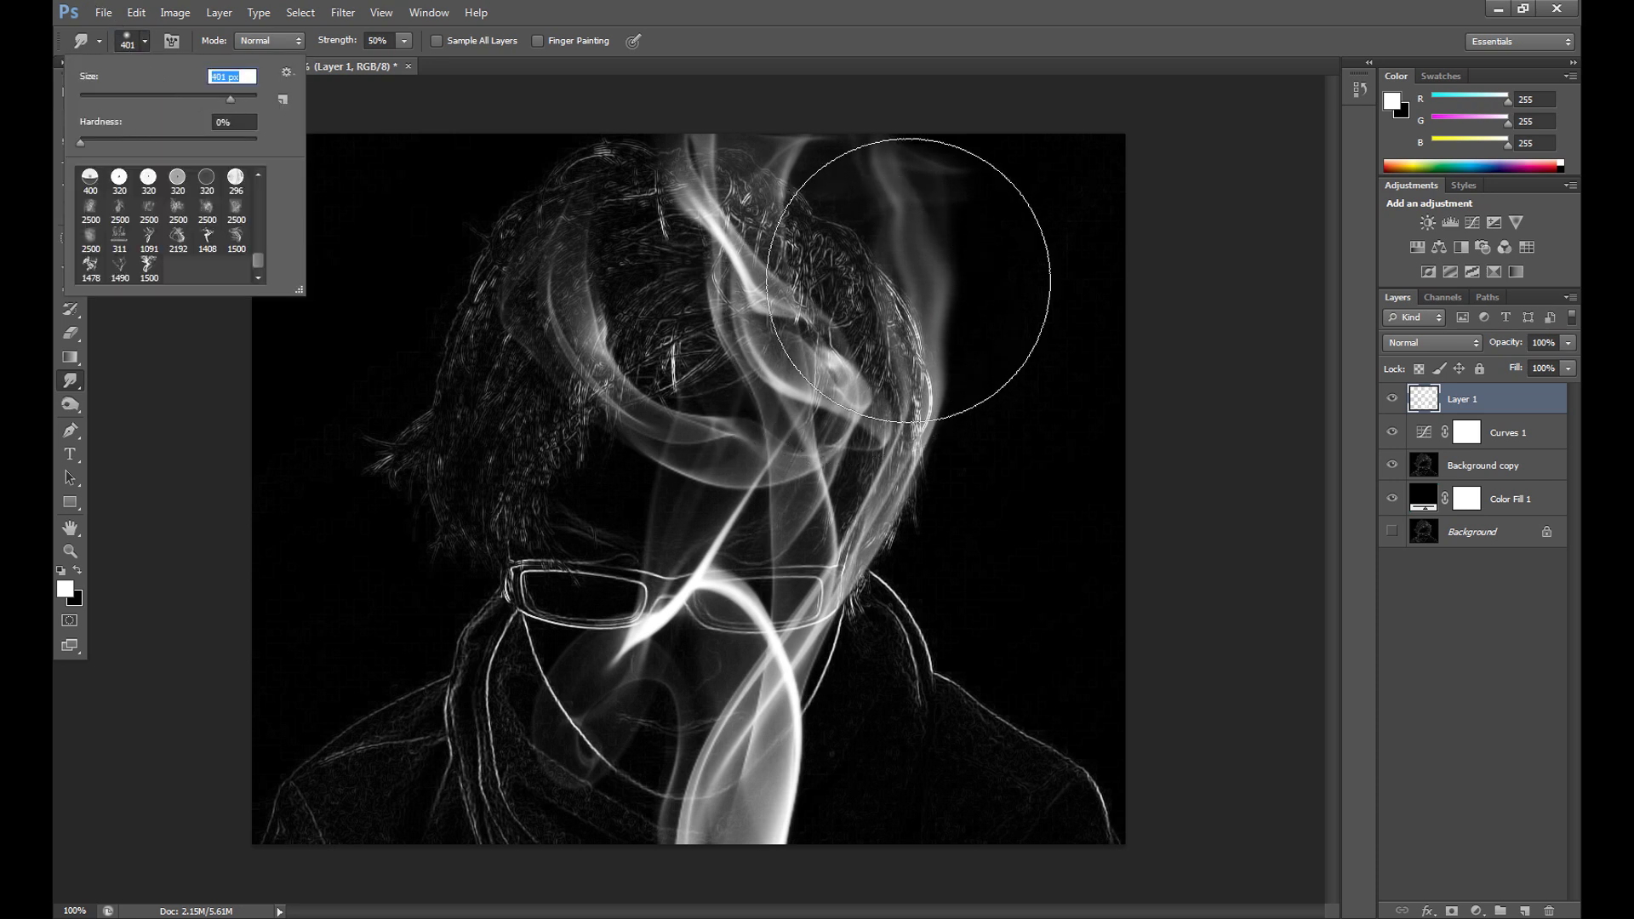
{"action": "left_click", "coordinate": [910, 223]}
{"action": "mouse_move", "coordinate": [834, 224]}
{"action": "left_mouse_down"}
{"action": "mouse_move", "coordinate": [785, 221]}
{"action": "mouse_move", "coordinate": [836, 148]}
{"action": "mouse_move", "coordinate": [753, 137]}
{"action": "mouse_move", "coordinate": [733, 163]}
{"action": "left_mouse_up"}
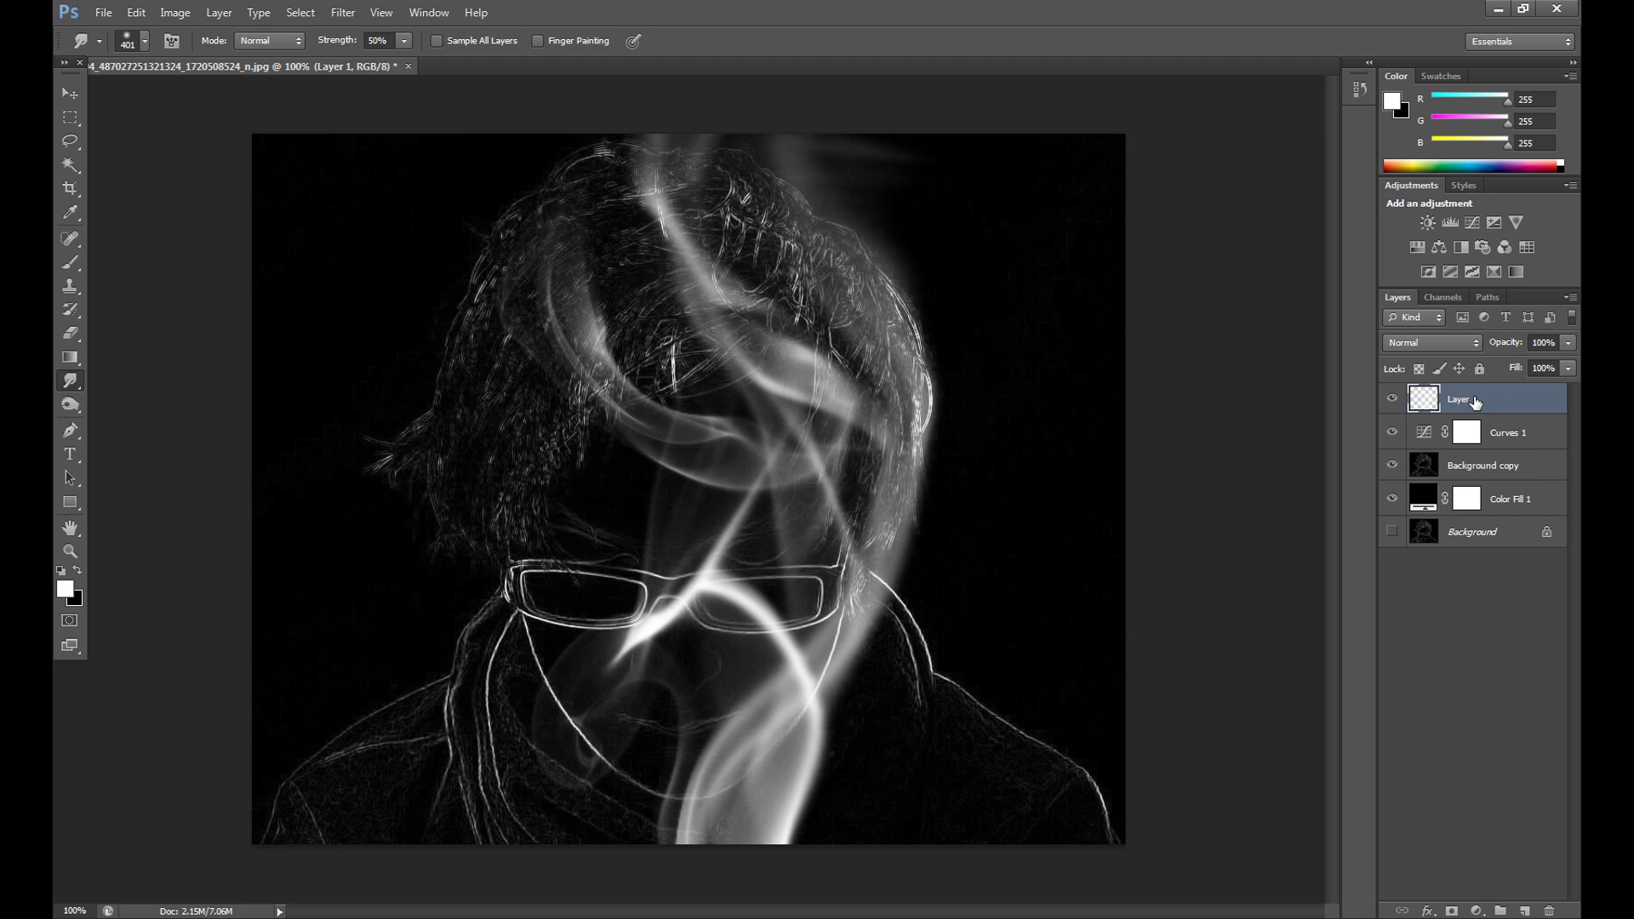
Step: Duplicate the smoke layer as Layer 1 copy
{"action": "right_click", "coordinate": [1479, 403]}
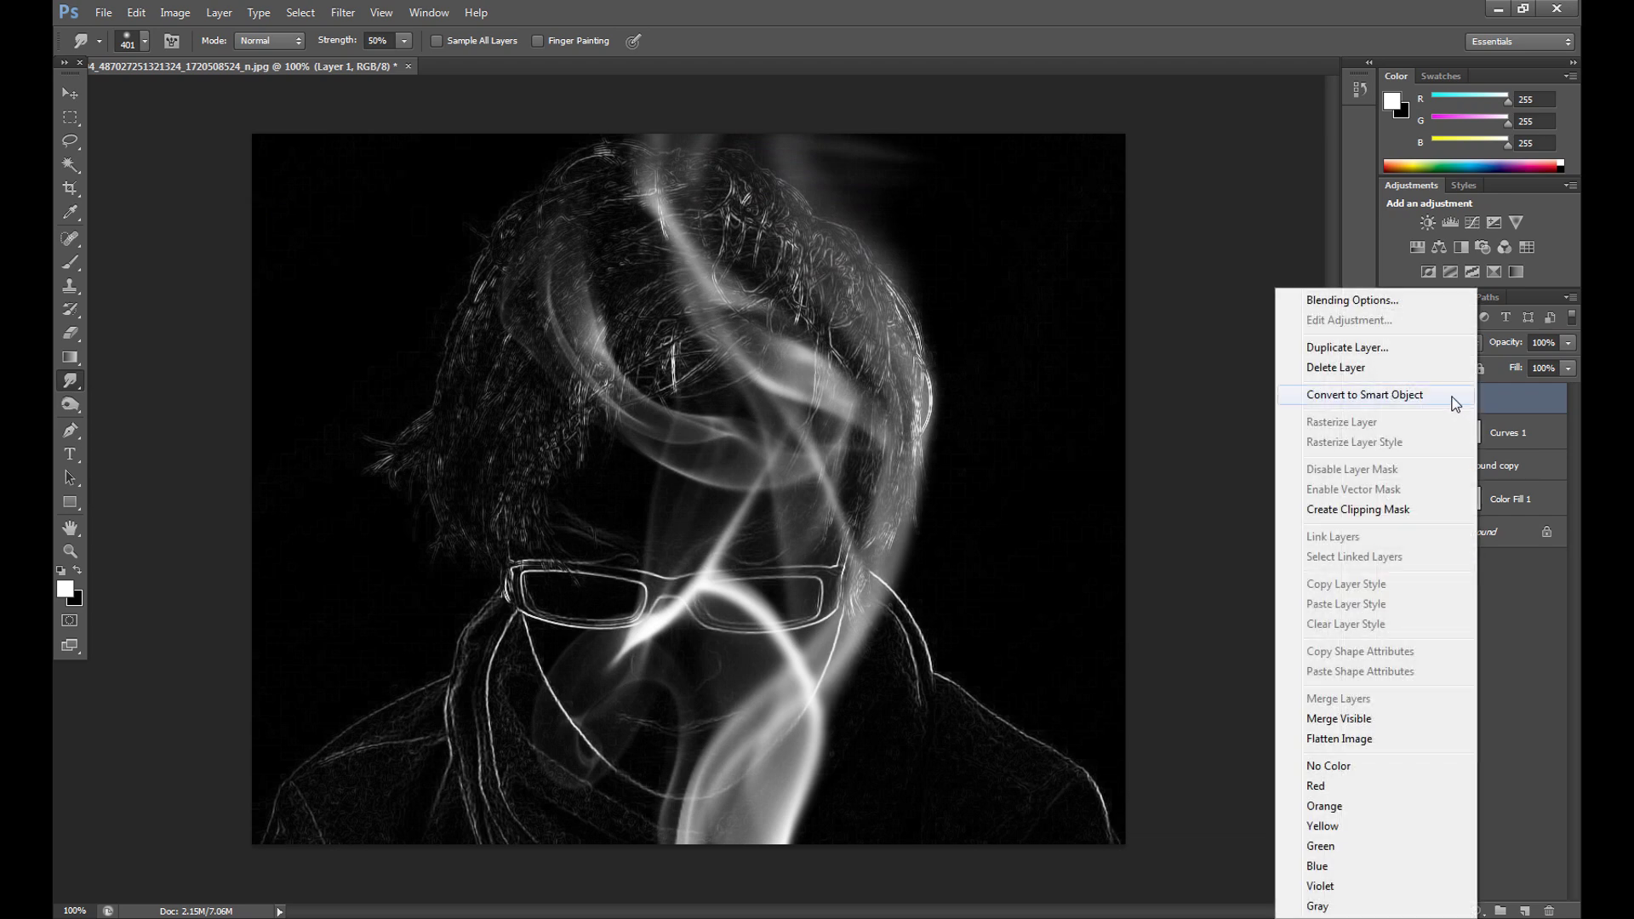
{"action": "right_click", "coordinate": [1495, 398]}
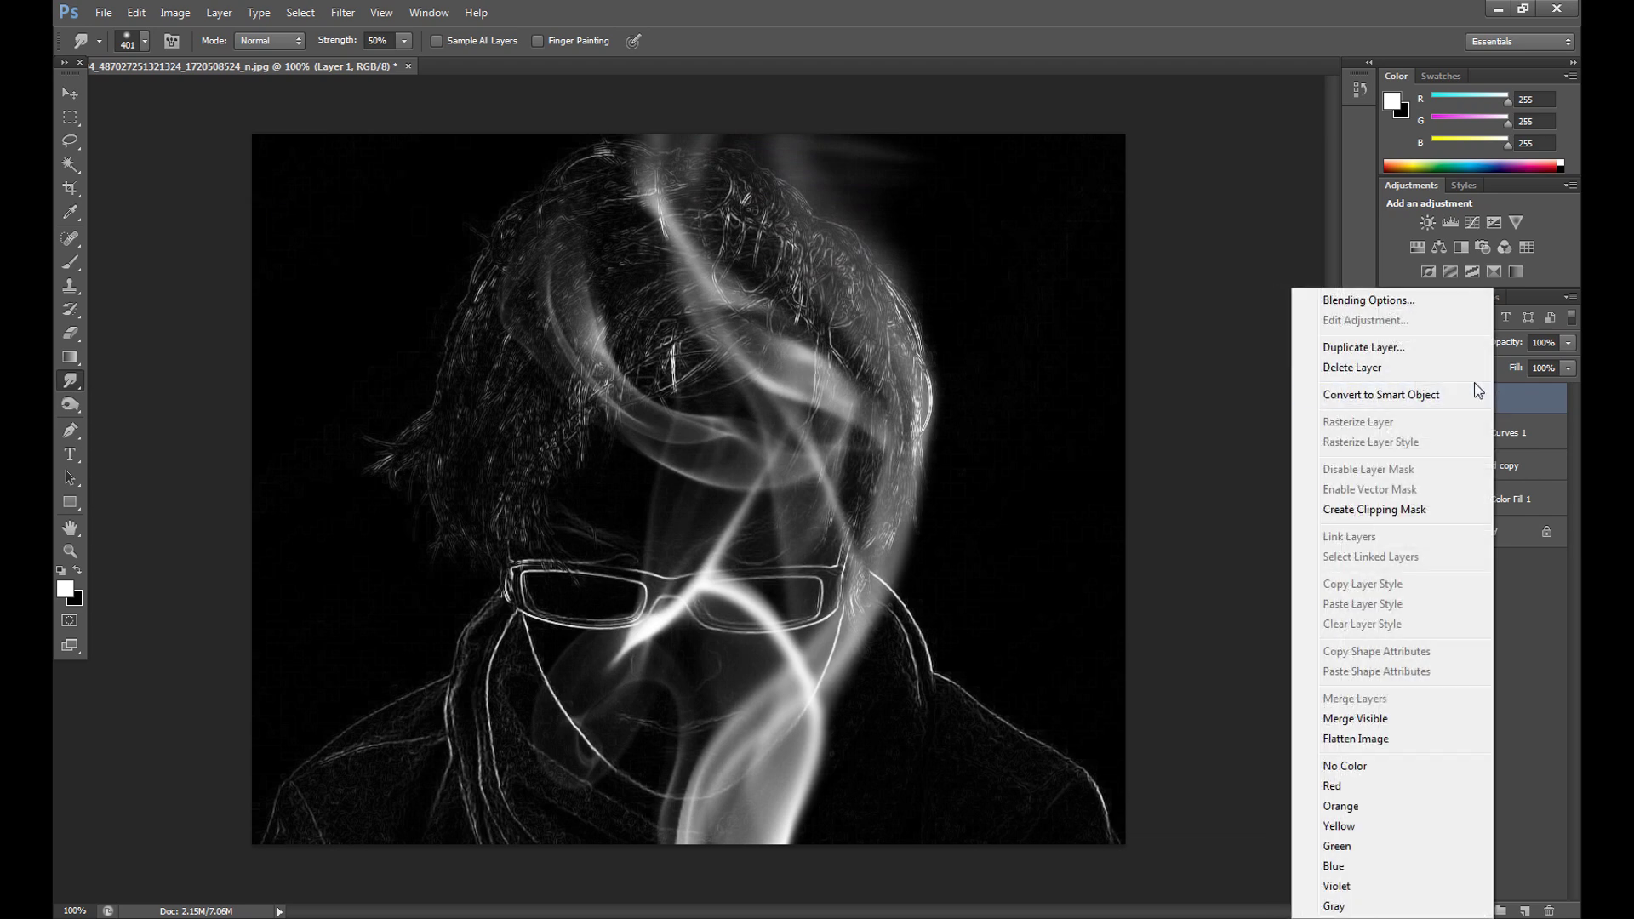
{"action": "left_click", "coordinate": [1412, 349]}
{"action": "left_click", "coordinate": [968, 290]}
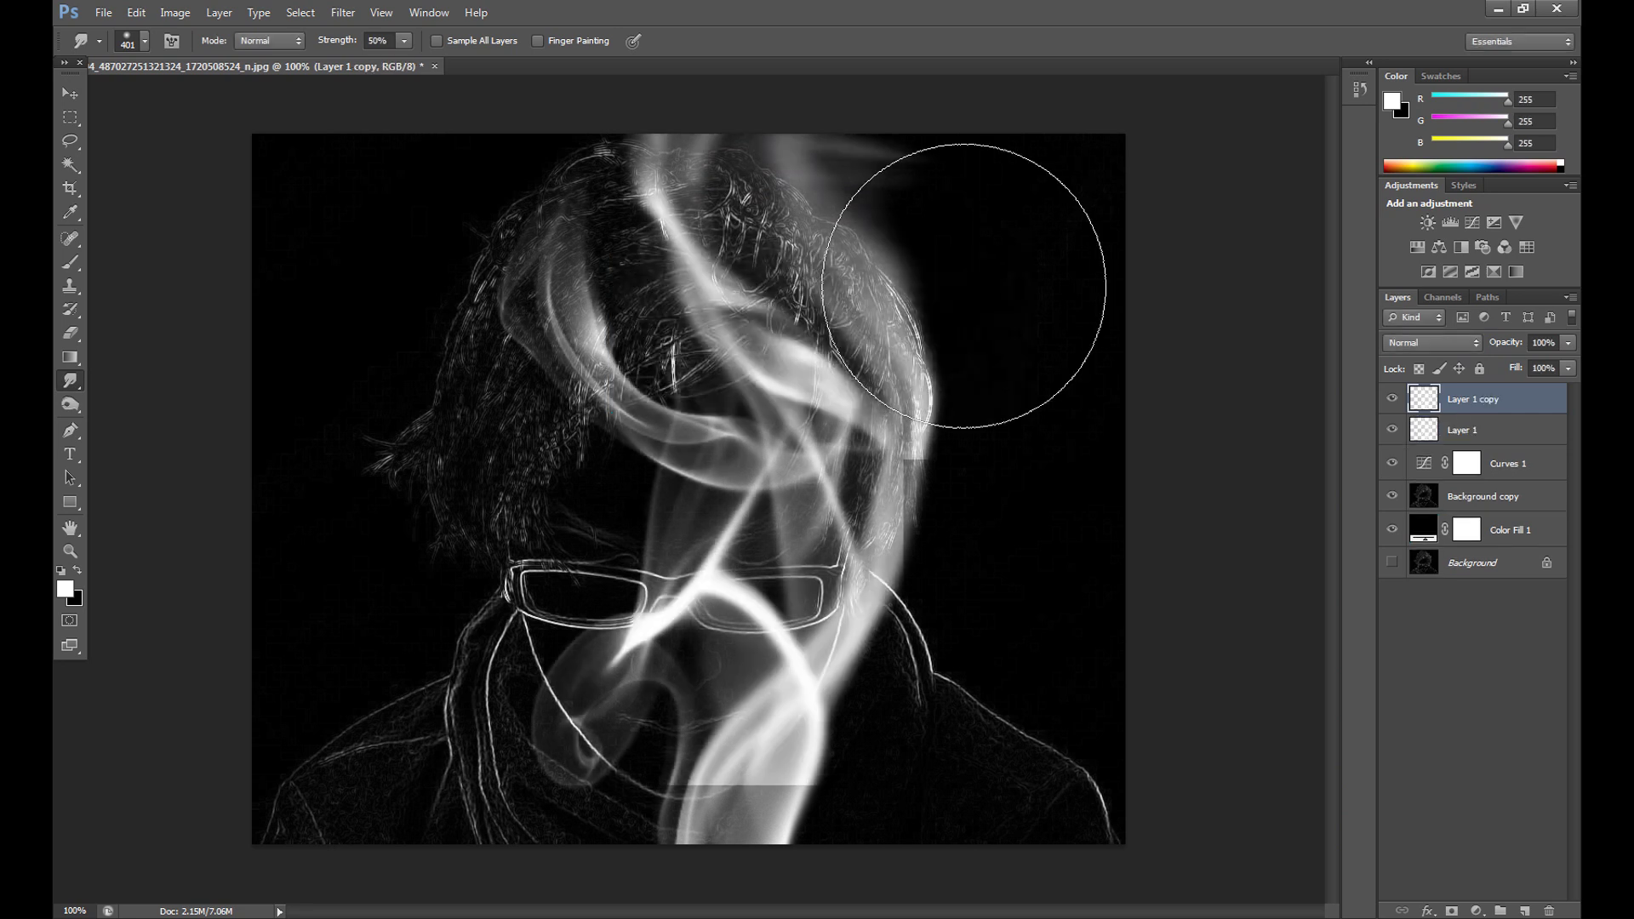
Step: Flip Layer 1 copy horizontally with Free Transform, apply it, and slide it left
{"action": "key", "text": "m"}
{"action": "key", "text": "l"}
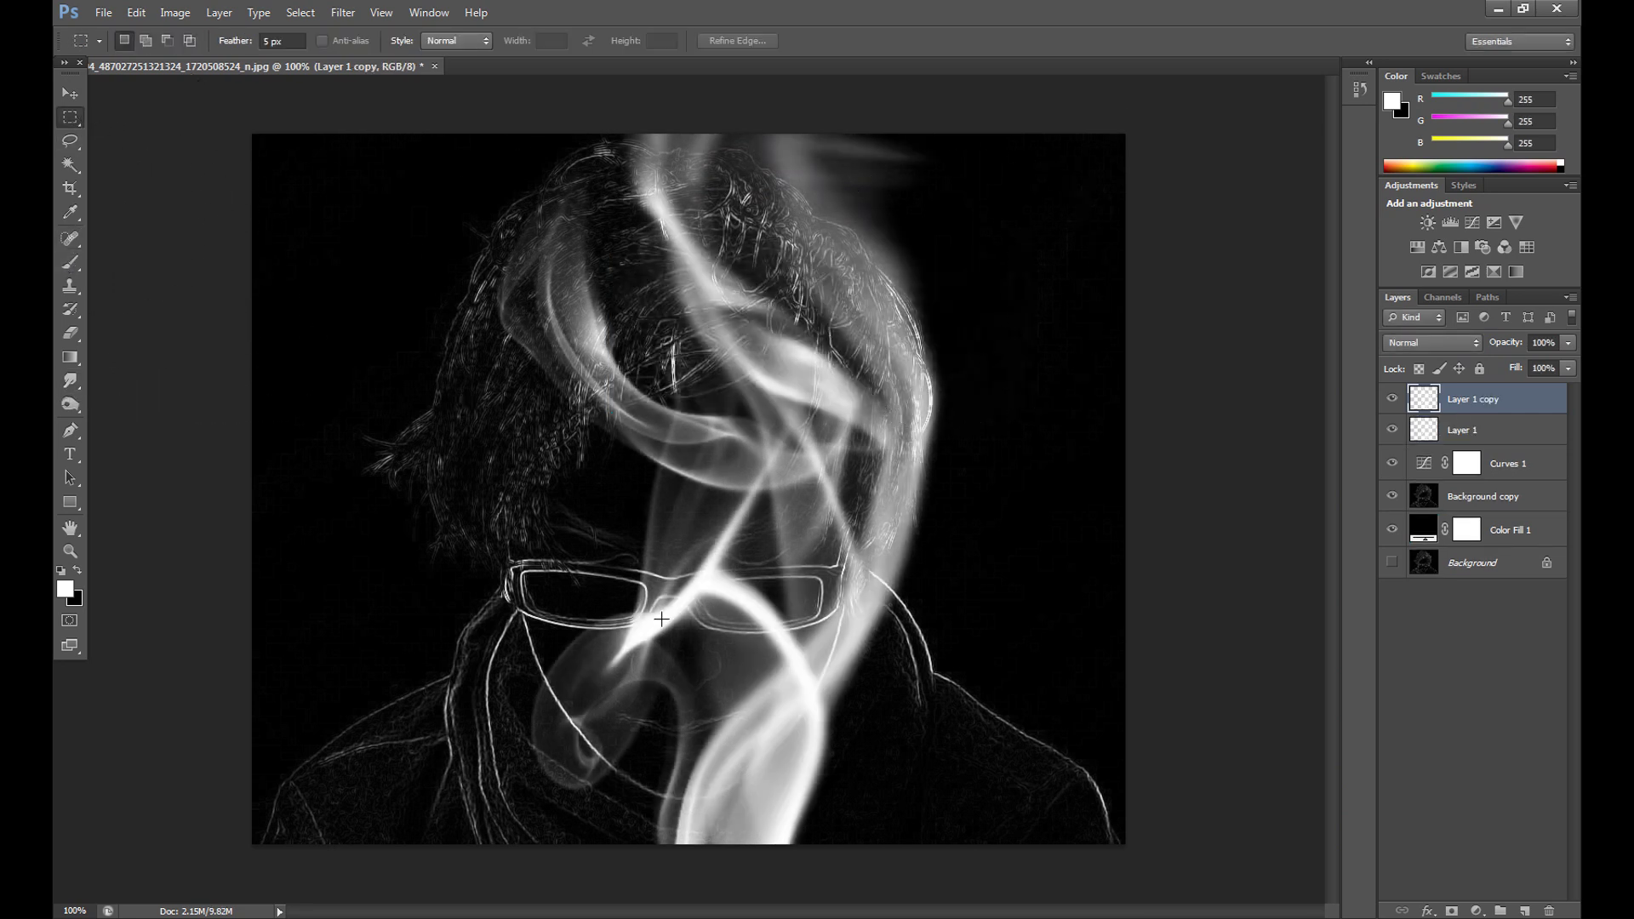
{"action": "right_click", "coordinate": [702, 552]}
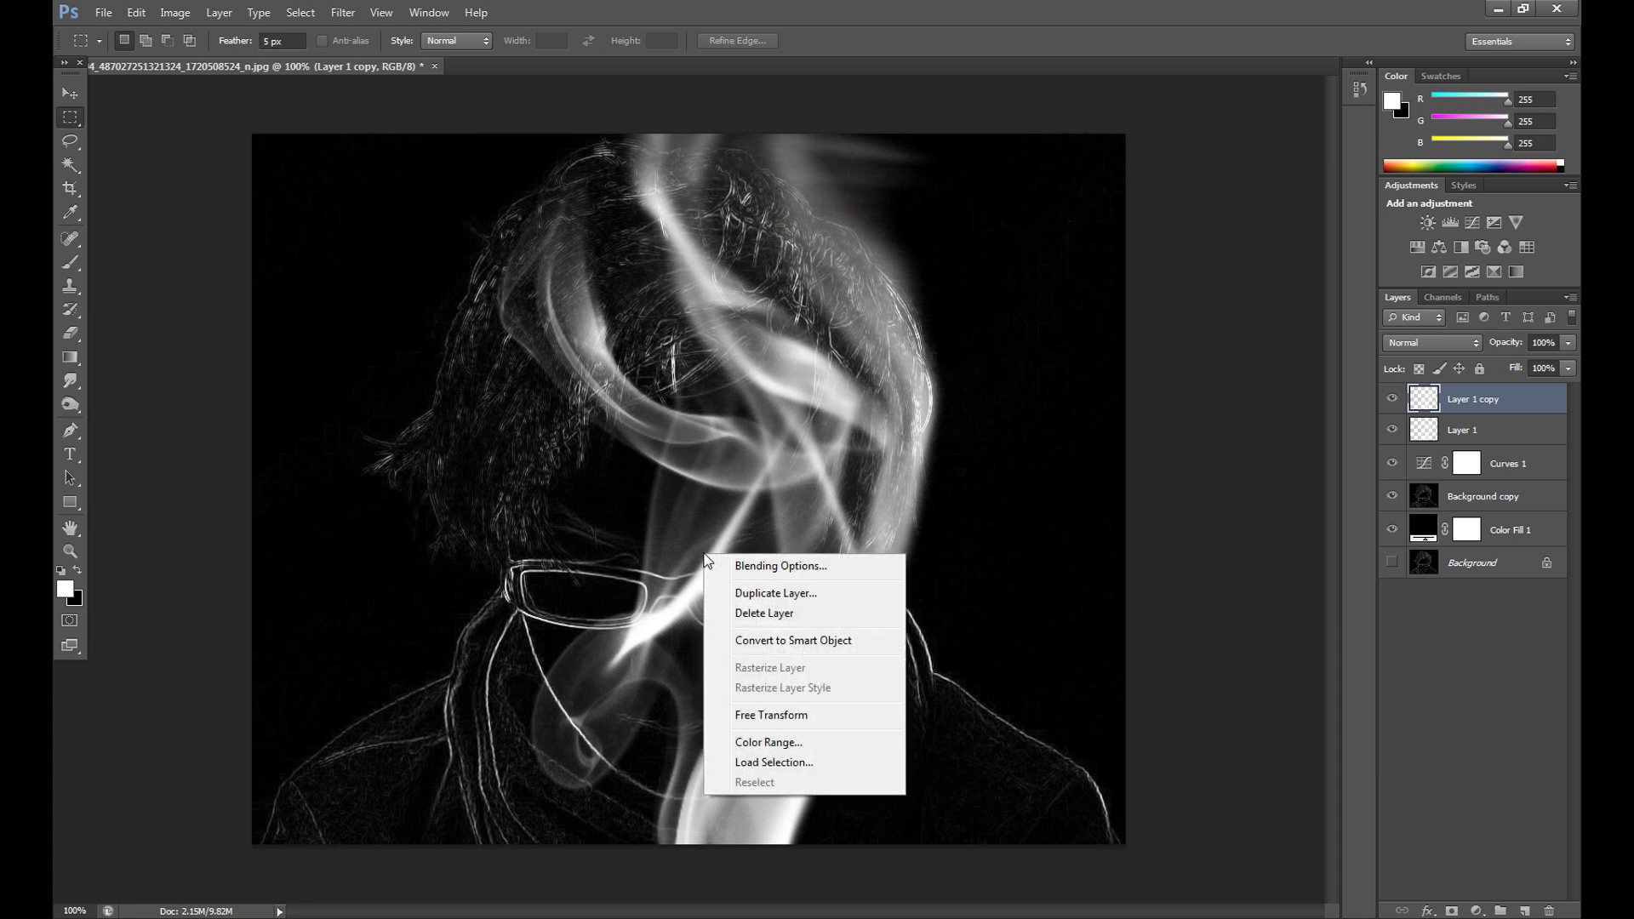
{"action": "left_click", "coordinate": [801, 712]}
{"action": "right_click", "coordinate": [764, 488]}
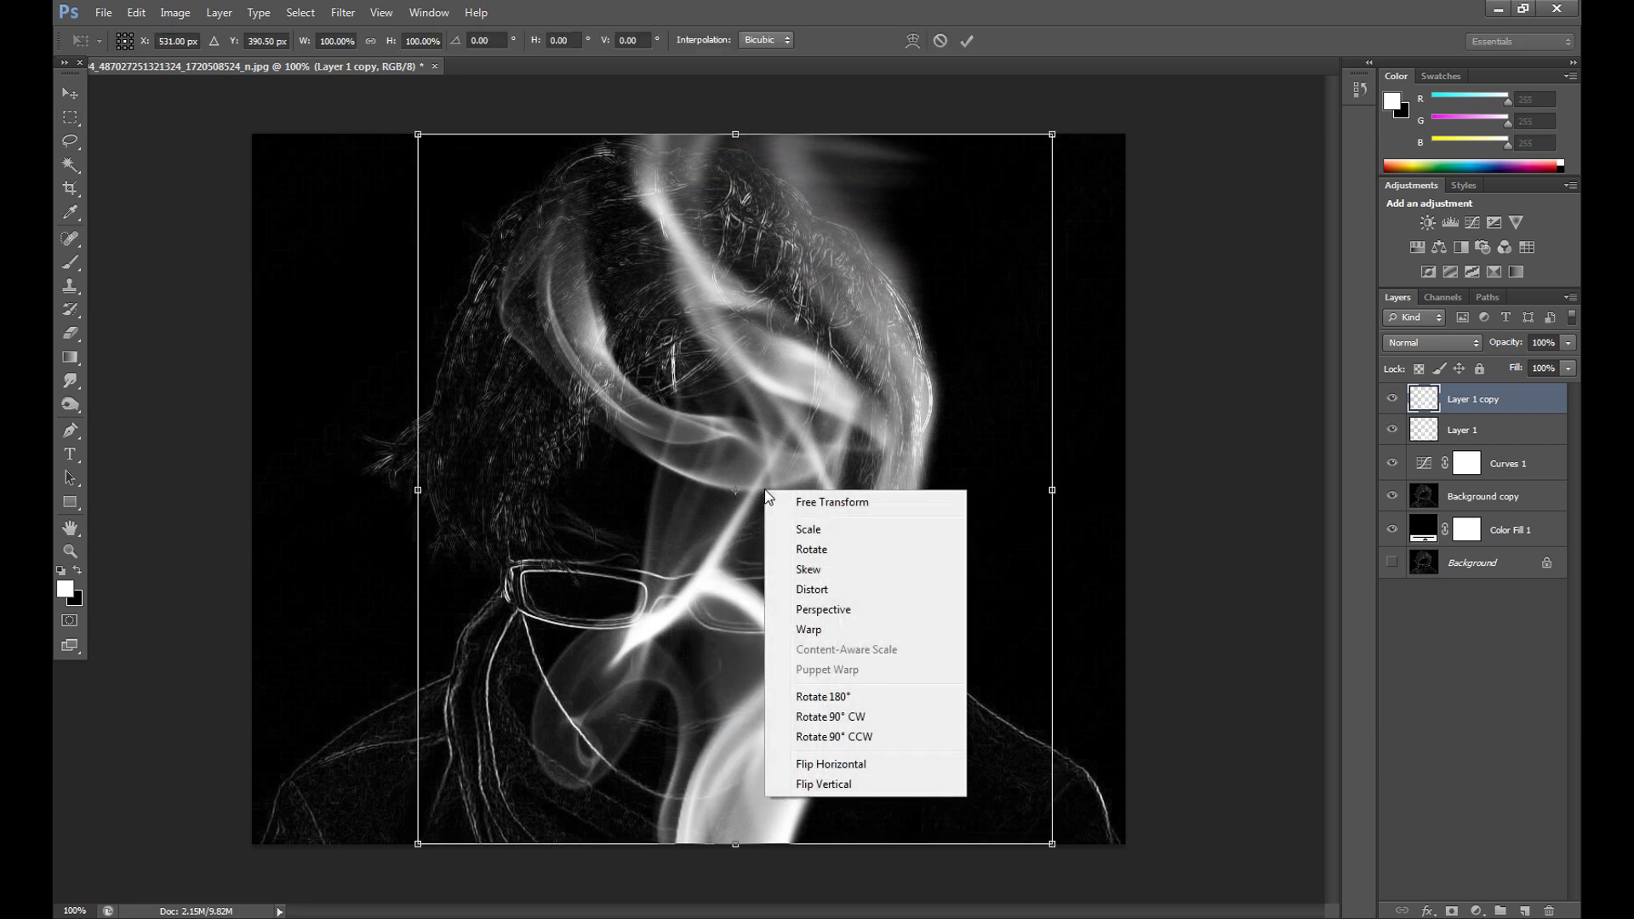
{"action": "left_click", "coordinate": [849, 764]}
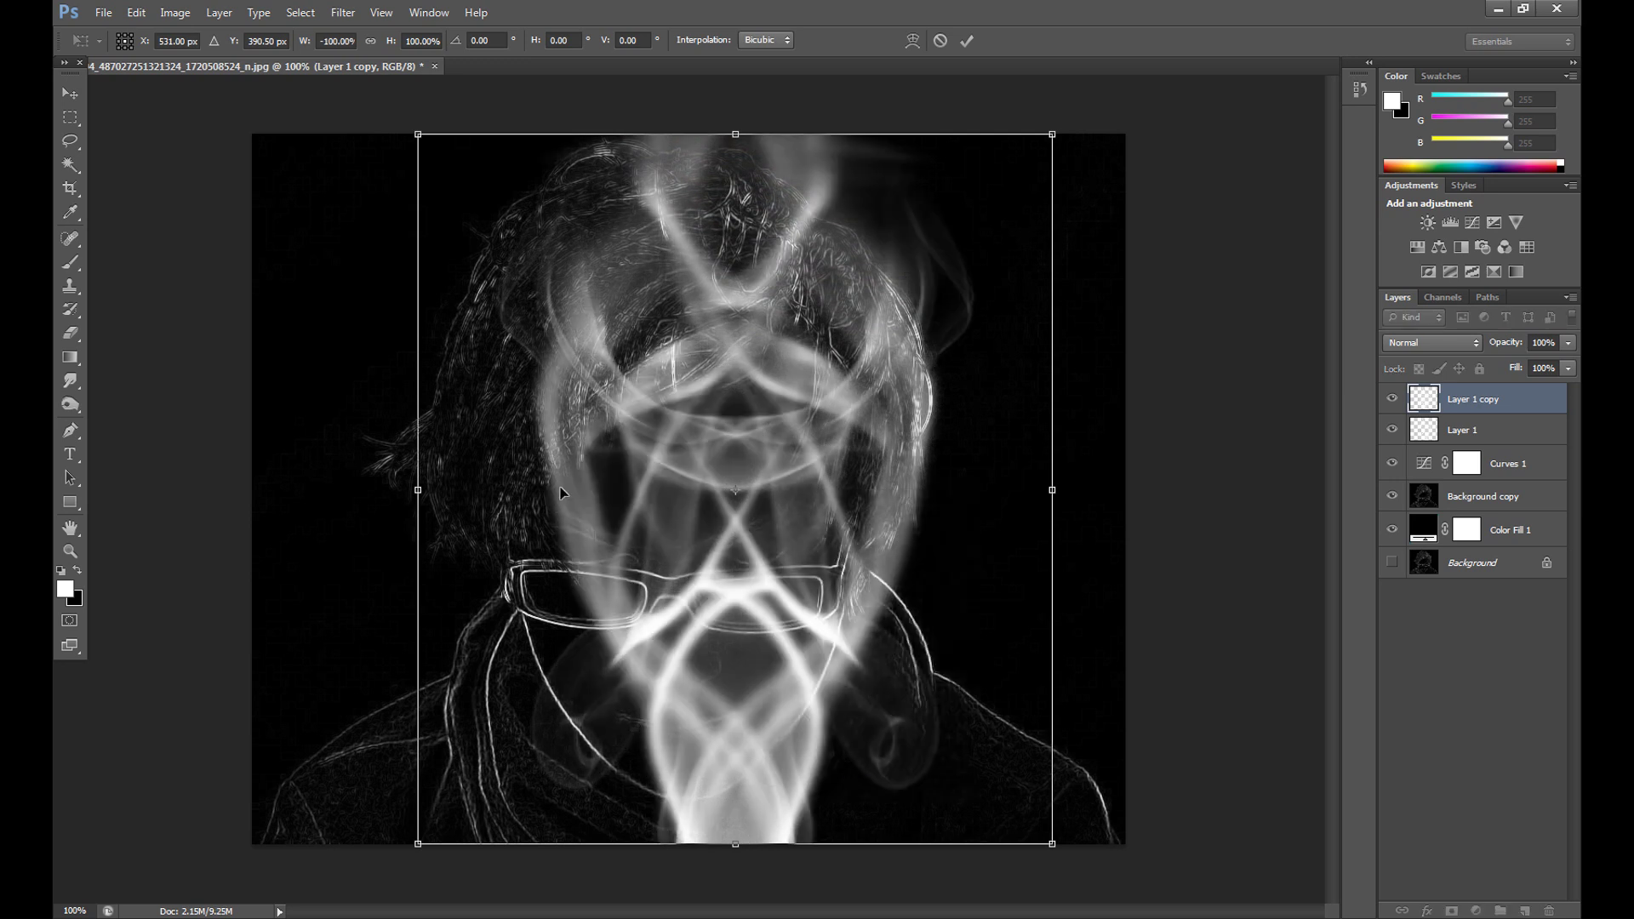
{"action": "left_click", "coordinate": [69, 92]}
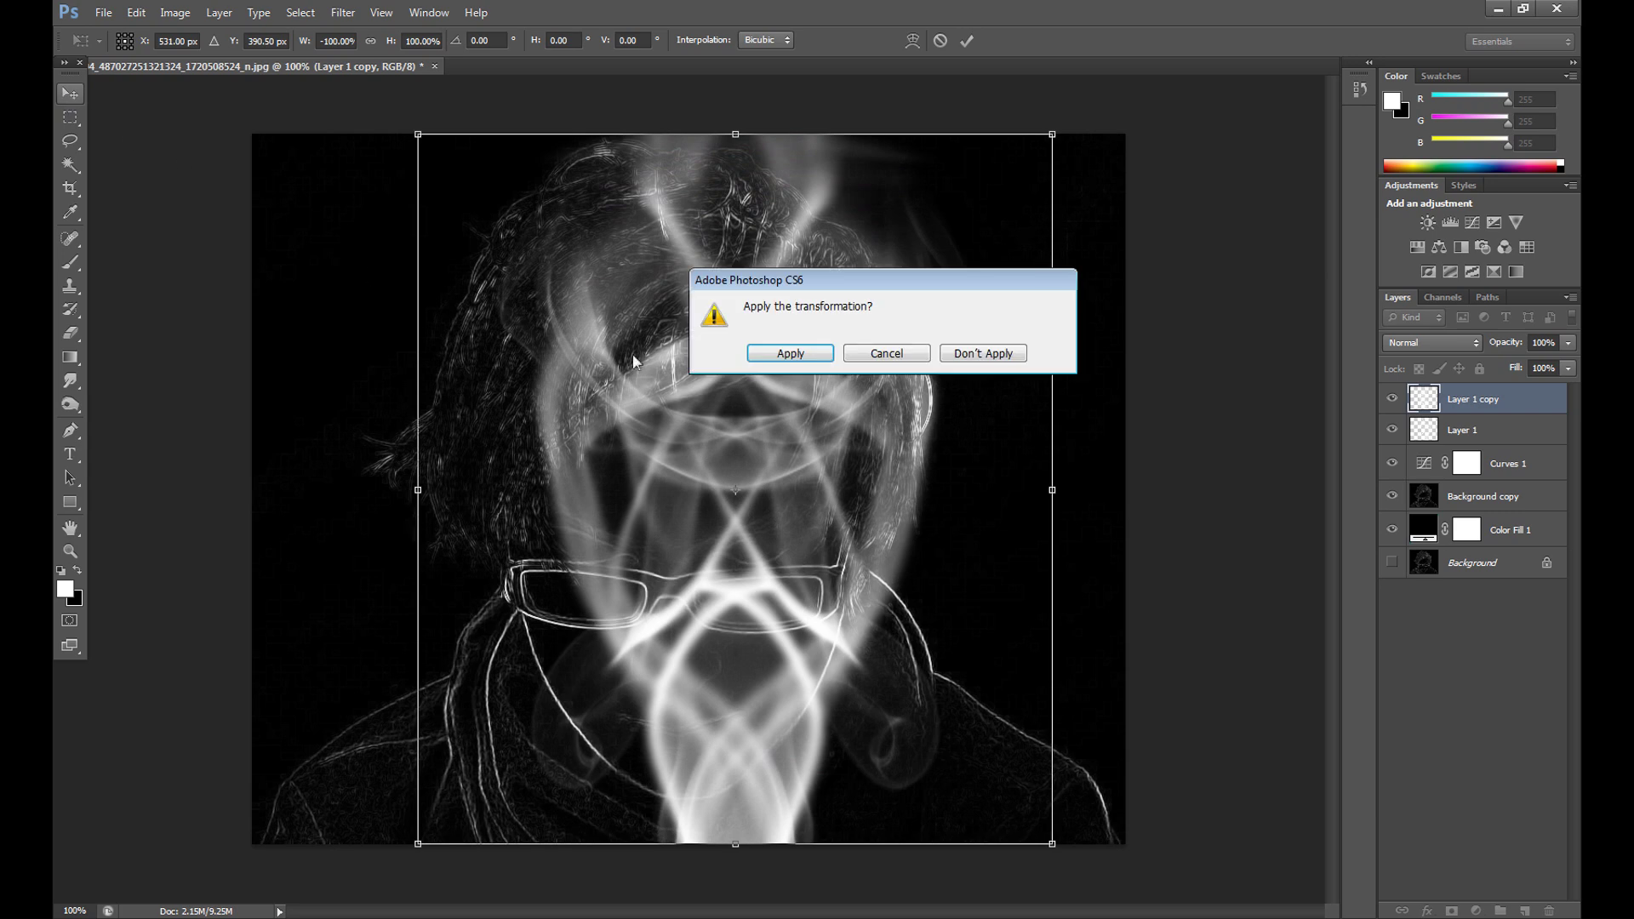
{"action": "left_click", "coordinate": [792, 352]}
{"action": "left_click_drag", "start_coordinate": [756, 470], "coordinate": [626, 481]}
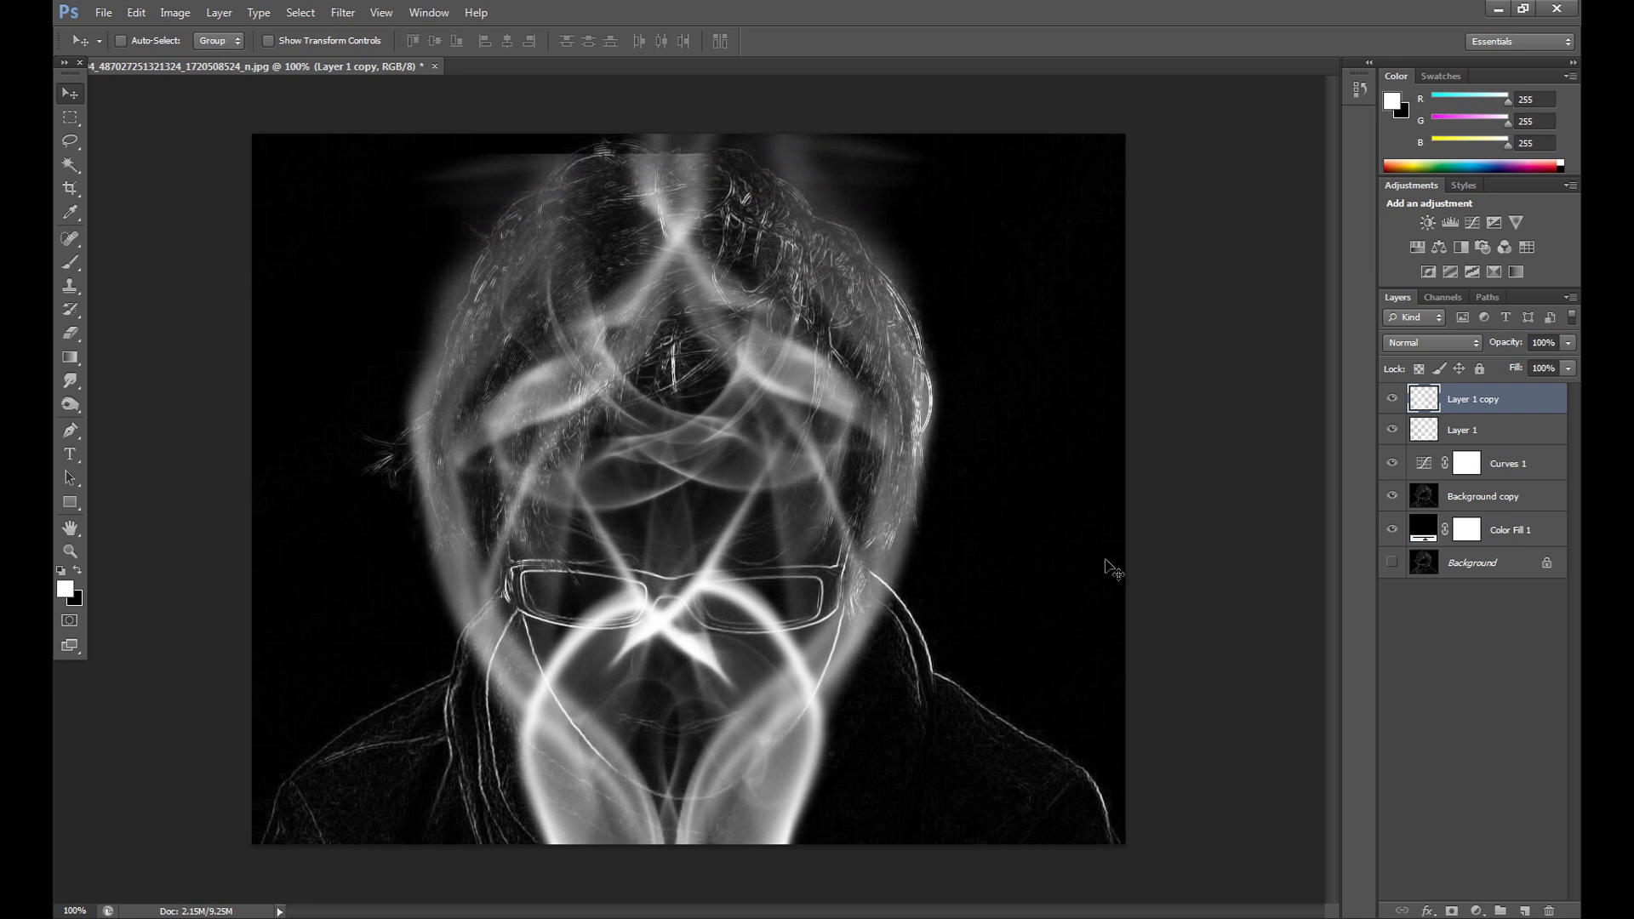
Step: Nudge the mirrored smoke into symmetry, then select Background copy and hide both smoke layers
{"action": "left_click_drag", "start_coordinate": [517, 467], "coordinate": [524, 451]}
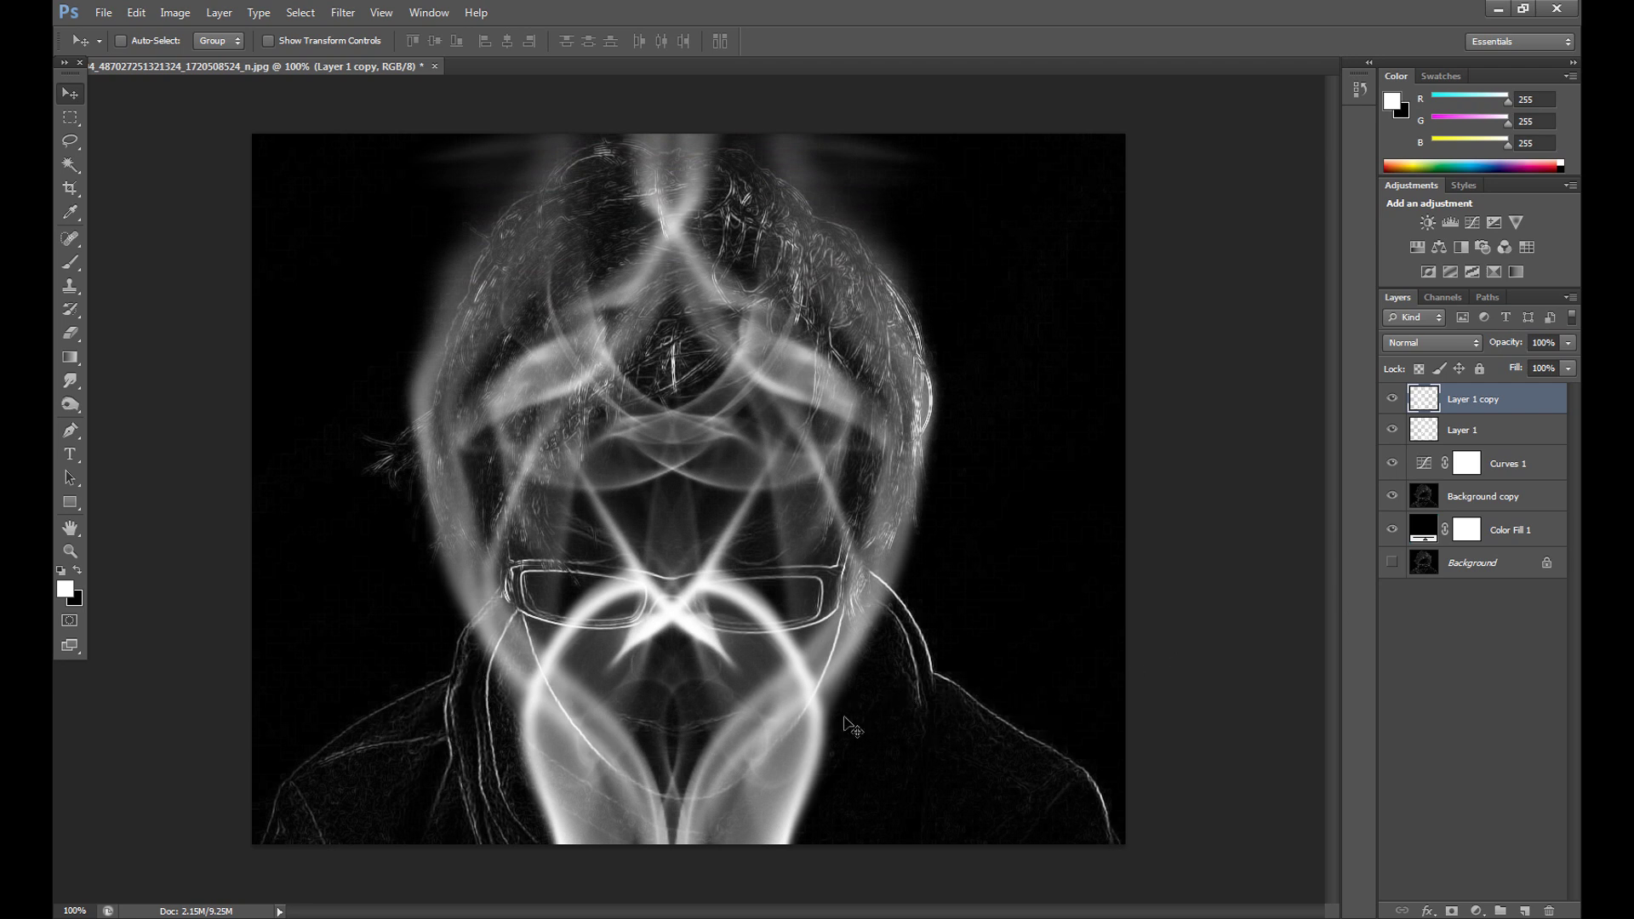
{"action": "left_click", "coordinate": [1484, 496]}
{"action": "left_click_drag", "start_coordinate": [1391, 399], "coordinate": [1392, 429]}
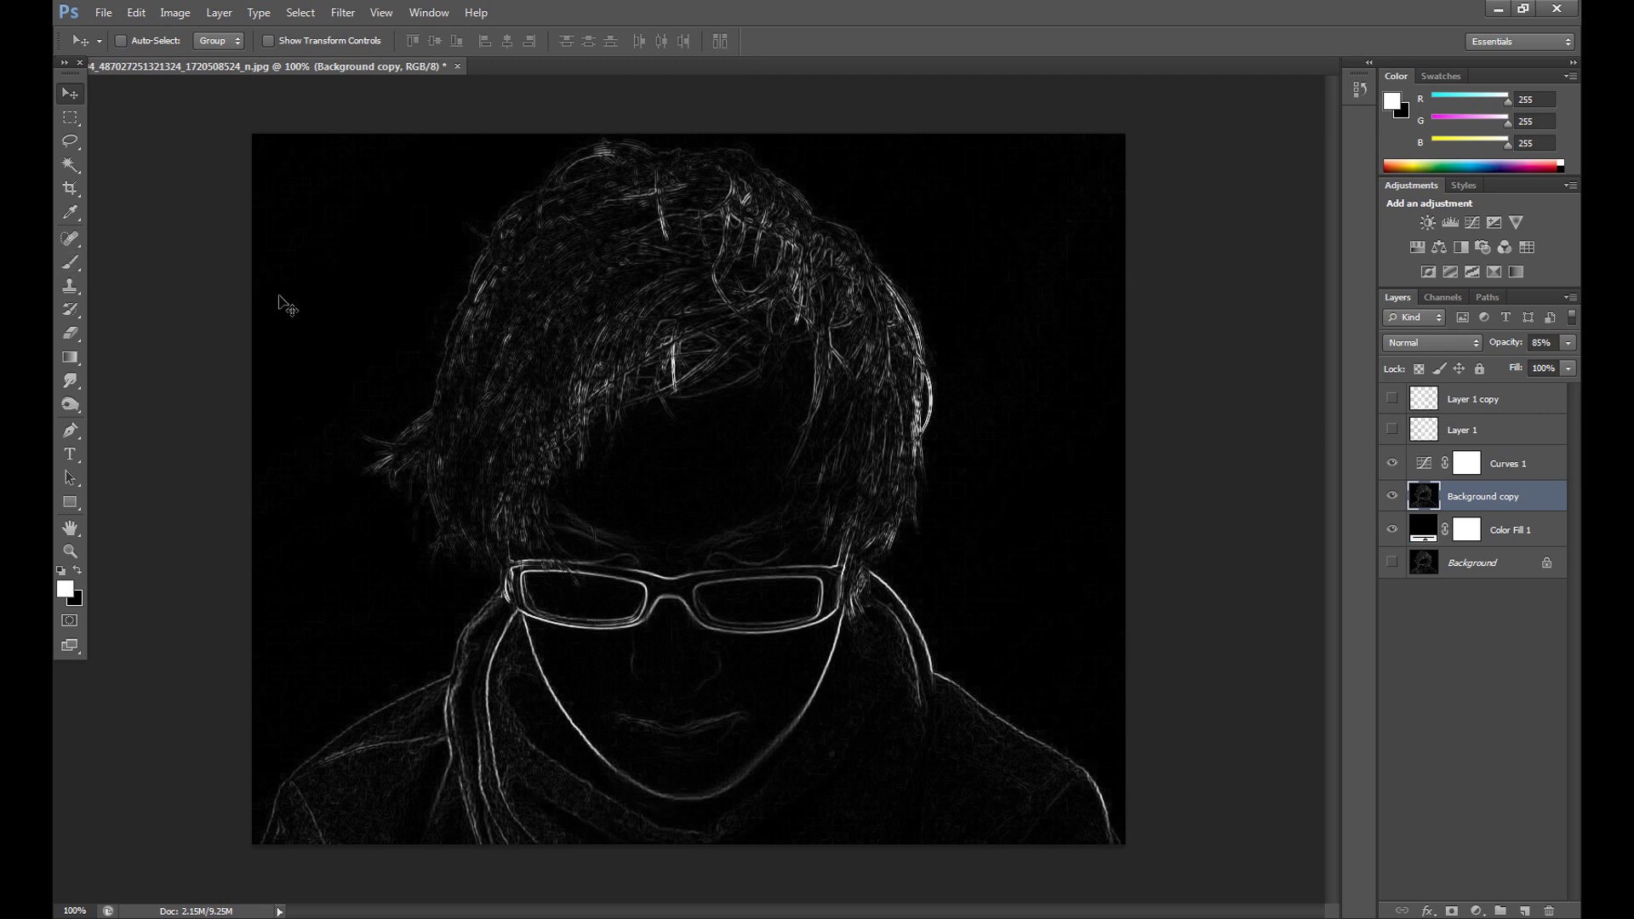
Step: Erase faint edges on the lower-left shoulder with a 298 px Eraser
{"action": "left_click", "coordinate": [71, 332]}
{"action": "left_click", "coordinate": [145, 41]}
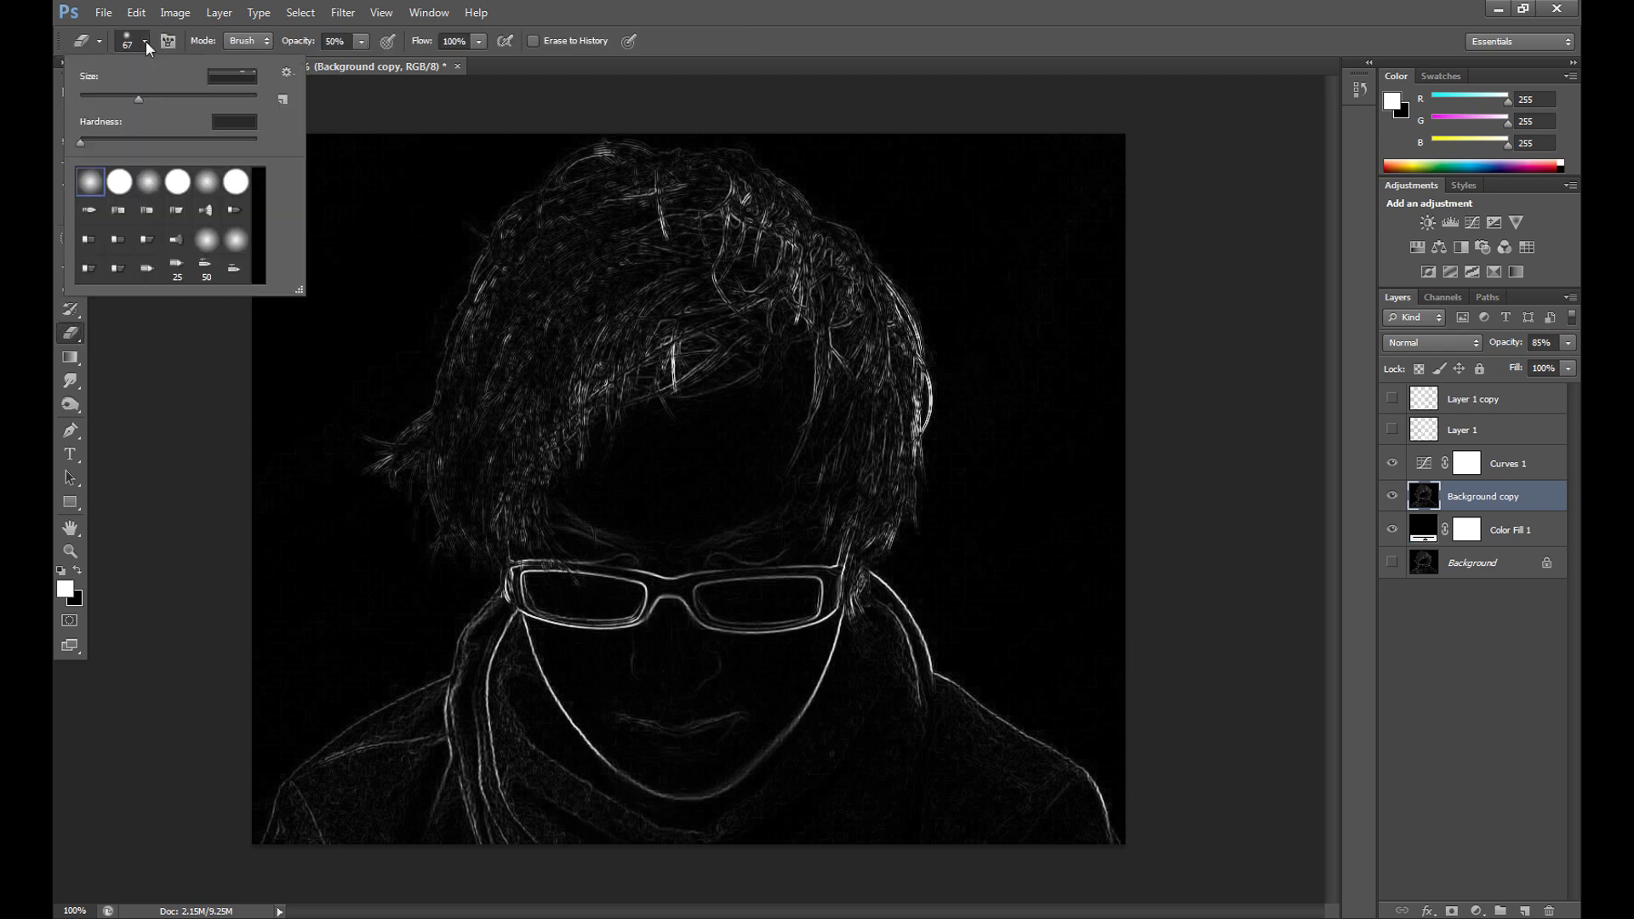
{"action": "left_click_drag", "start_coordinate": [177, 100], "coordinate": [232, 99]}
{"action": "left_click", "coordinate": [313, 802]}
{"action": "mouse_move", "coordinate": [314, 802]}
{"action": "left_mouse_down"}
{"action": "mouse_move", "coordinate": [399, 775]}
{"action": "mouse_move", "coordinate": [442, 830]}
{"action": "mouse_move", "coordinate": [394, 766]}
{"action": "left_mouse_up"}
Step: At 100% eraser opacity, erase shoulder and collar lines, then show both smoke layers
{"action": "left_click", "coordinate": [360, 41]}
{"action": "left_click", "coordinate": [273, 784]}
{"action": "mouse_move", "coordinate": [443, 841]}
{"action": "left_mouse_down"}
{"action": "mouse_move", "coordinate": [364, 711]}
{"action": "mouse_move", "coordinate": [493, 845]}
{"action": "mouse_move", "coordinate": [412, 703]}
{"action": "left_mouse_up"}
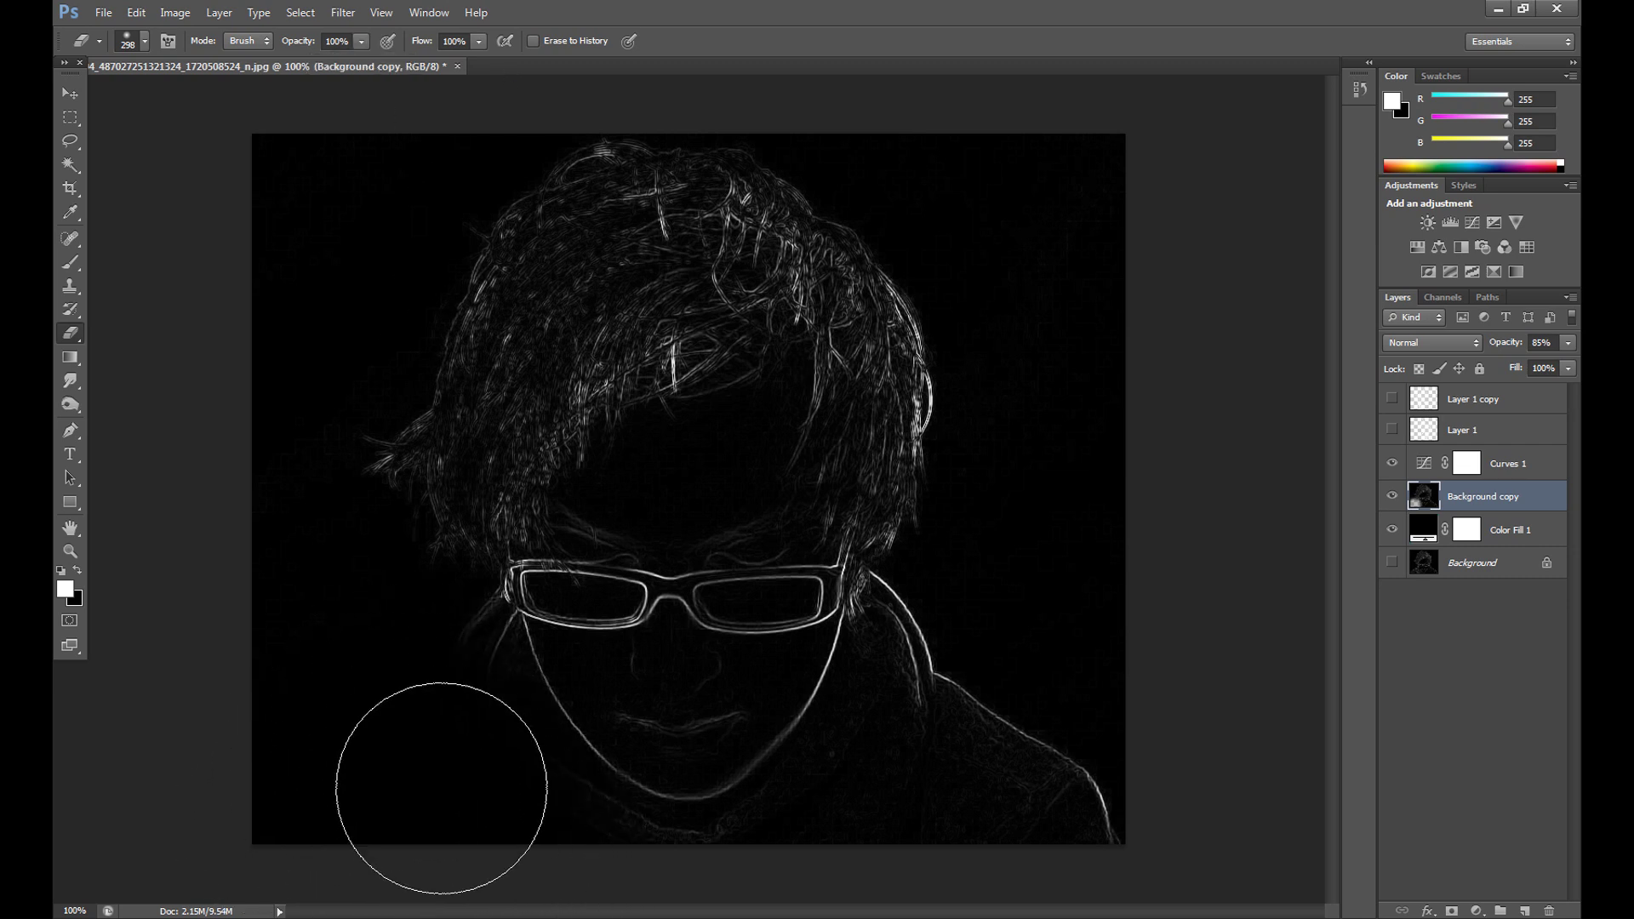
{"action": "mouse_move", "coordinate": [974, 711]}
{"action": "left_mouse_down"}
{"action": "mouse_move", "coordinate": [968, 662]}
{"action": "mouse_move", "coordinate": [981, 718]}
{"action": "mouse_move", "coordinate": [1051, 801]}
{"action": "mouse_move", "coordinate": [985, 792]}
{"action": "mouse_move", "coordinate": [802, 896]}
{"action": "mouse_move", "coordinate": [829, 891]}
{"action": "mouse_move", "coordinate": [965, 761]}
{"action": "mouse_move", "coordinate": [973, 703]}
{"action": "left_mouse_up"}
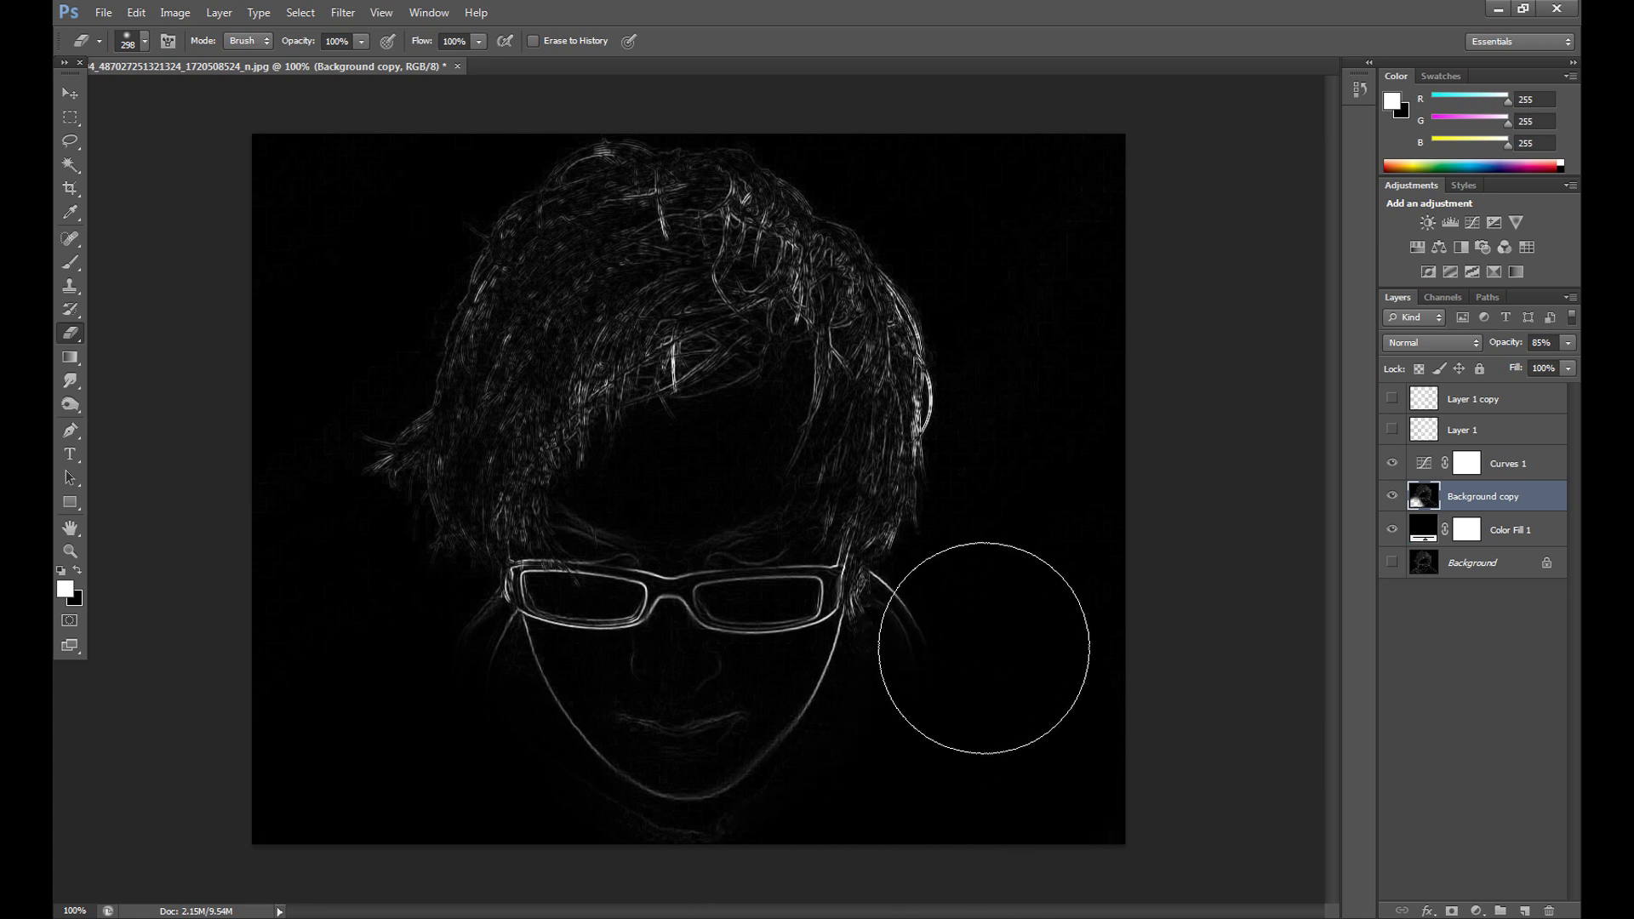
{"action": "left_click", "coordinate": [1392, 430]}
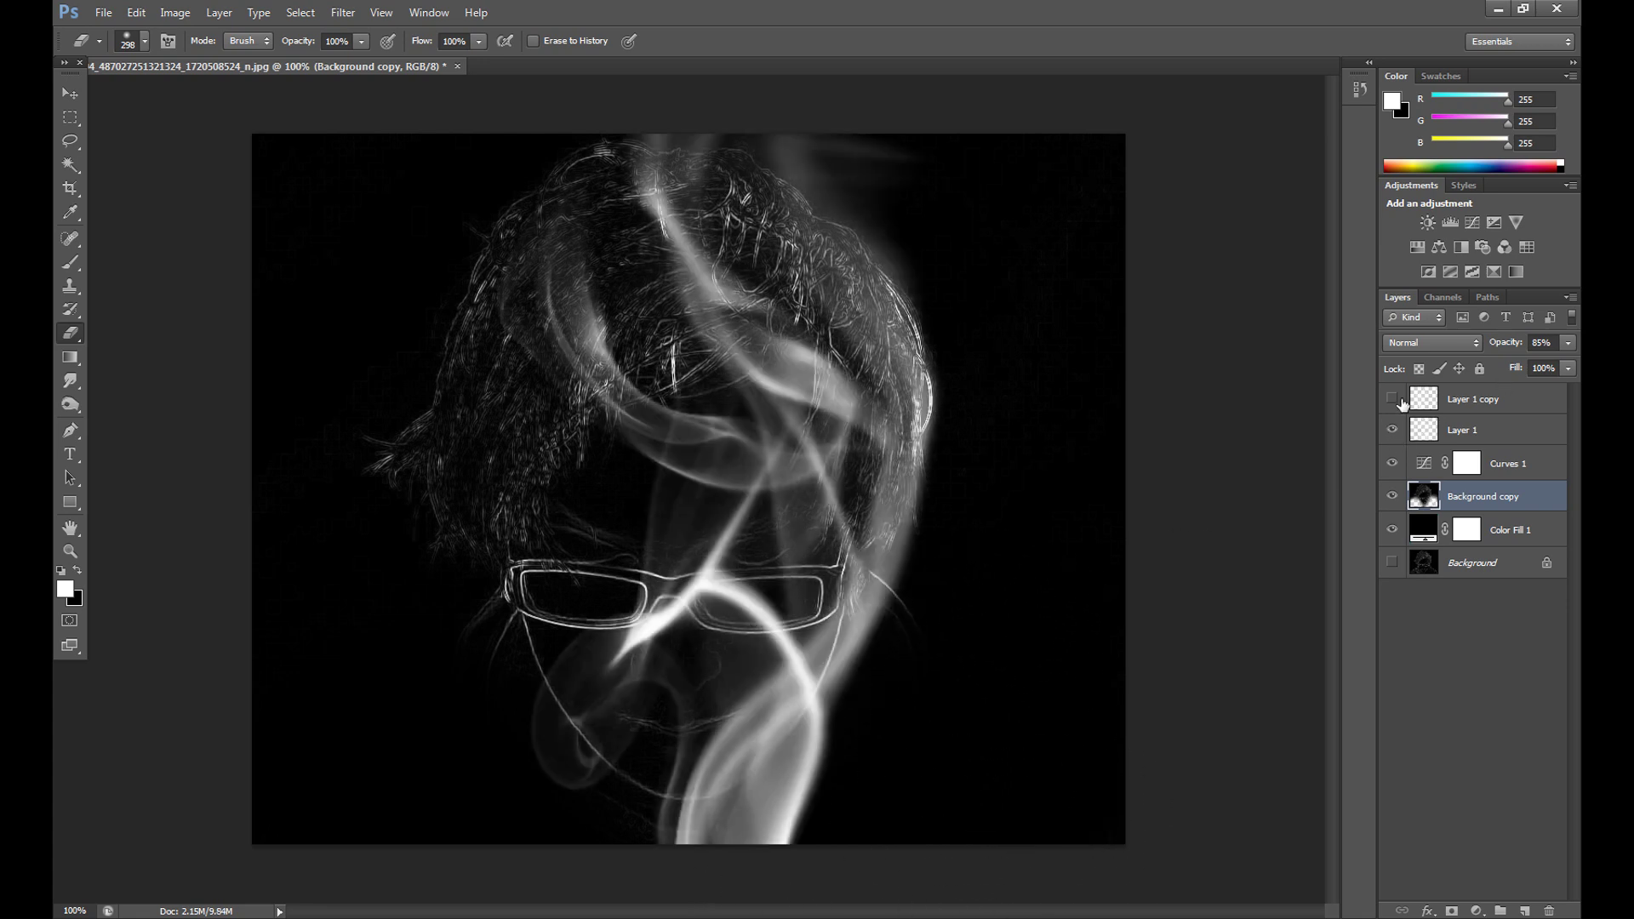
{"action": "left_click", "coordinate": [1392, 399]}
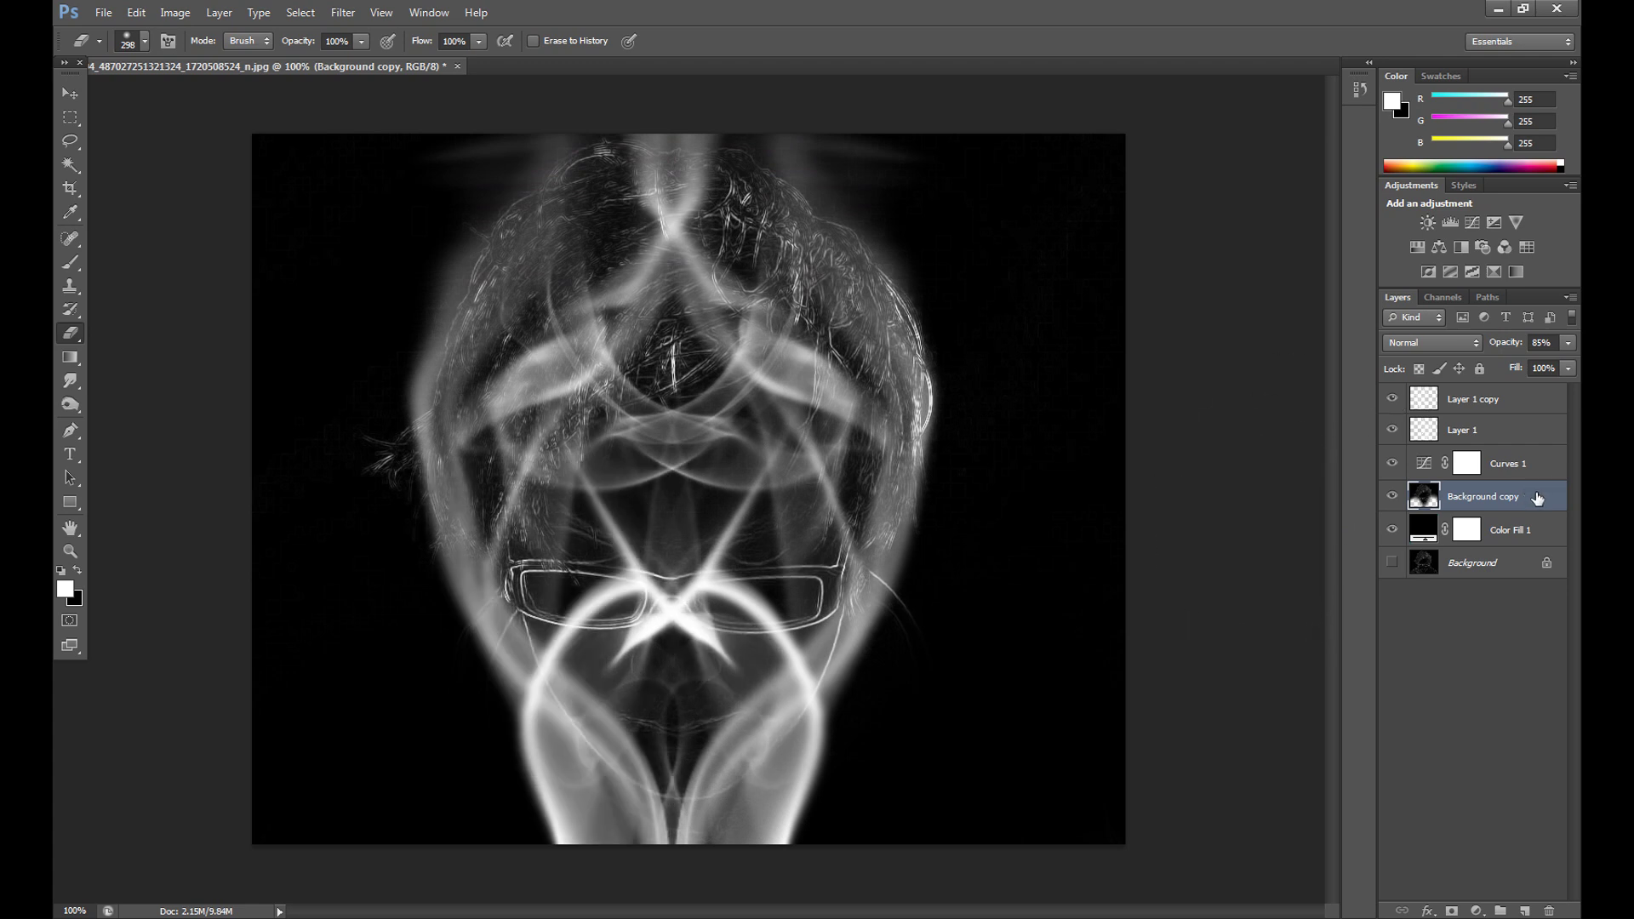
Step: On Layer 1 copy, use Liquify Forward Warp to twist the smoke wisps into new curves
{"action": "left_click", "coordinate": [1481, 399]}
{"action": "key", "text": "v"}
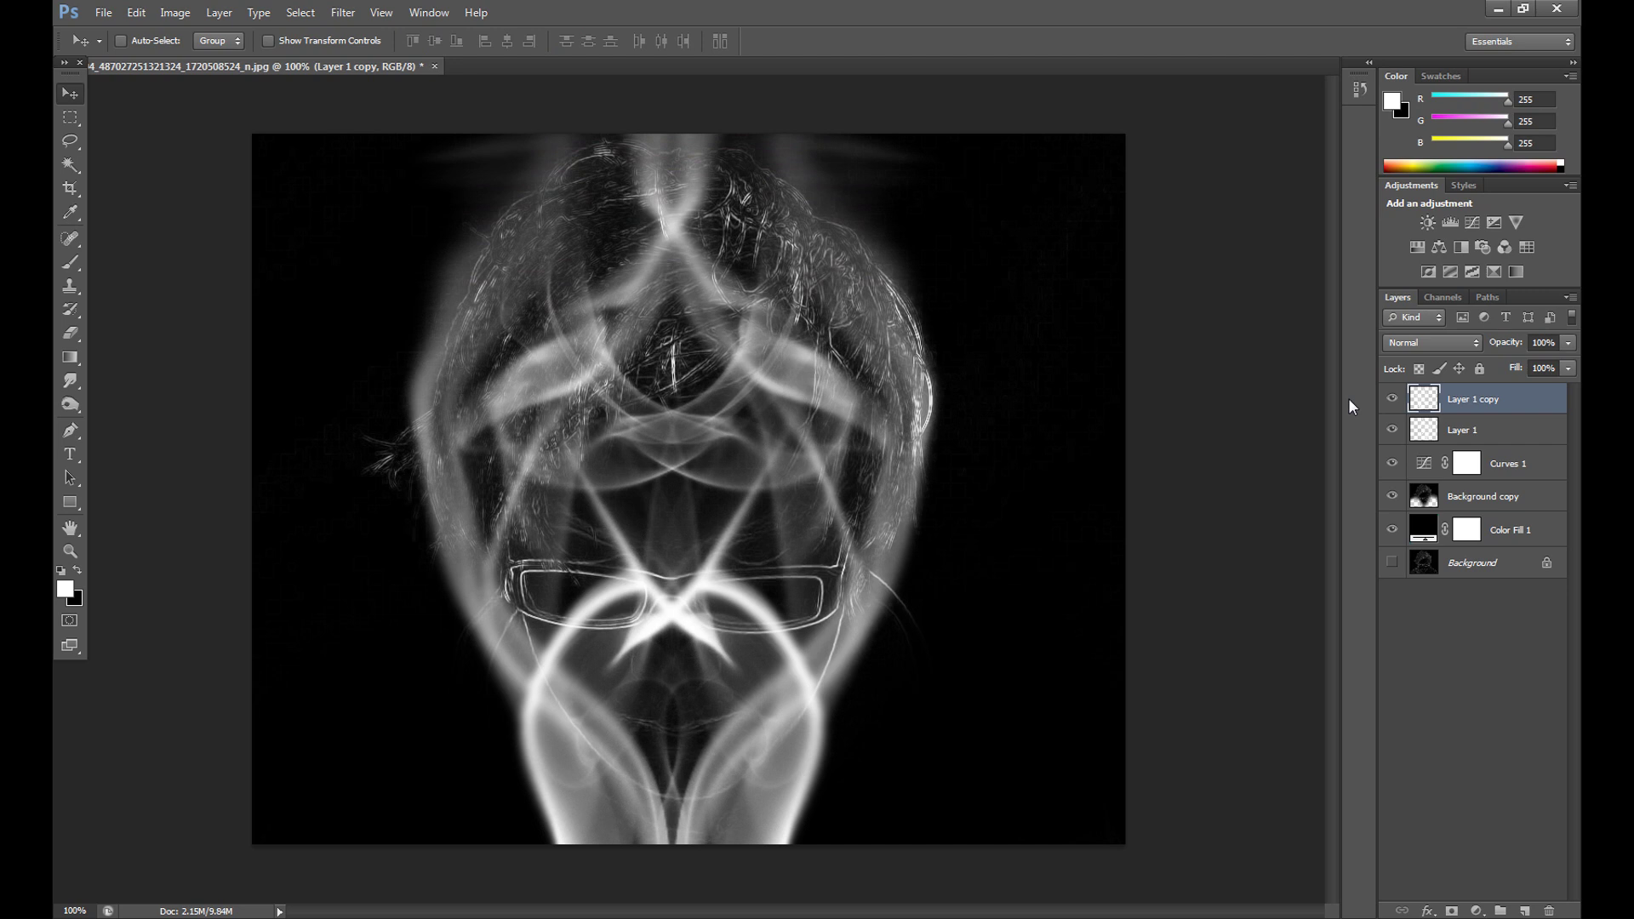
{"action": "left_click", "coordinate": [342, 13]}
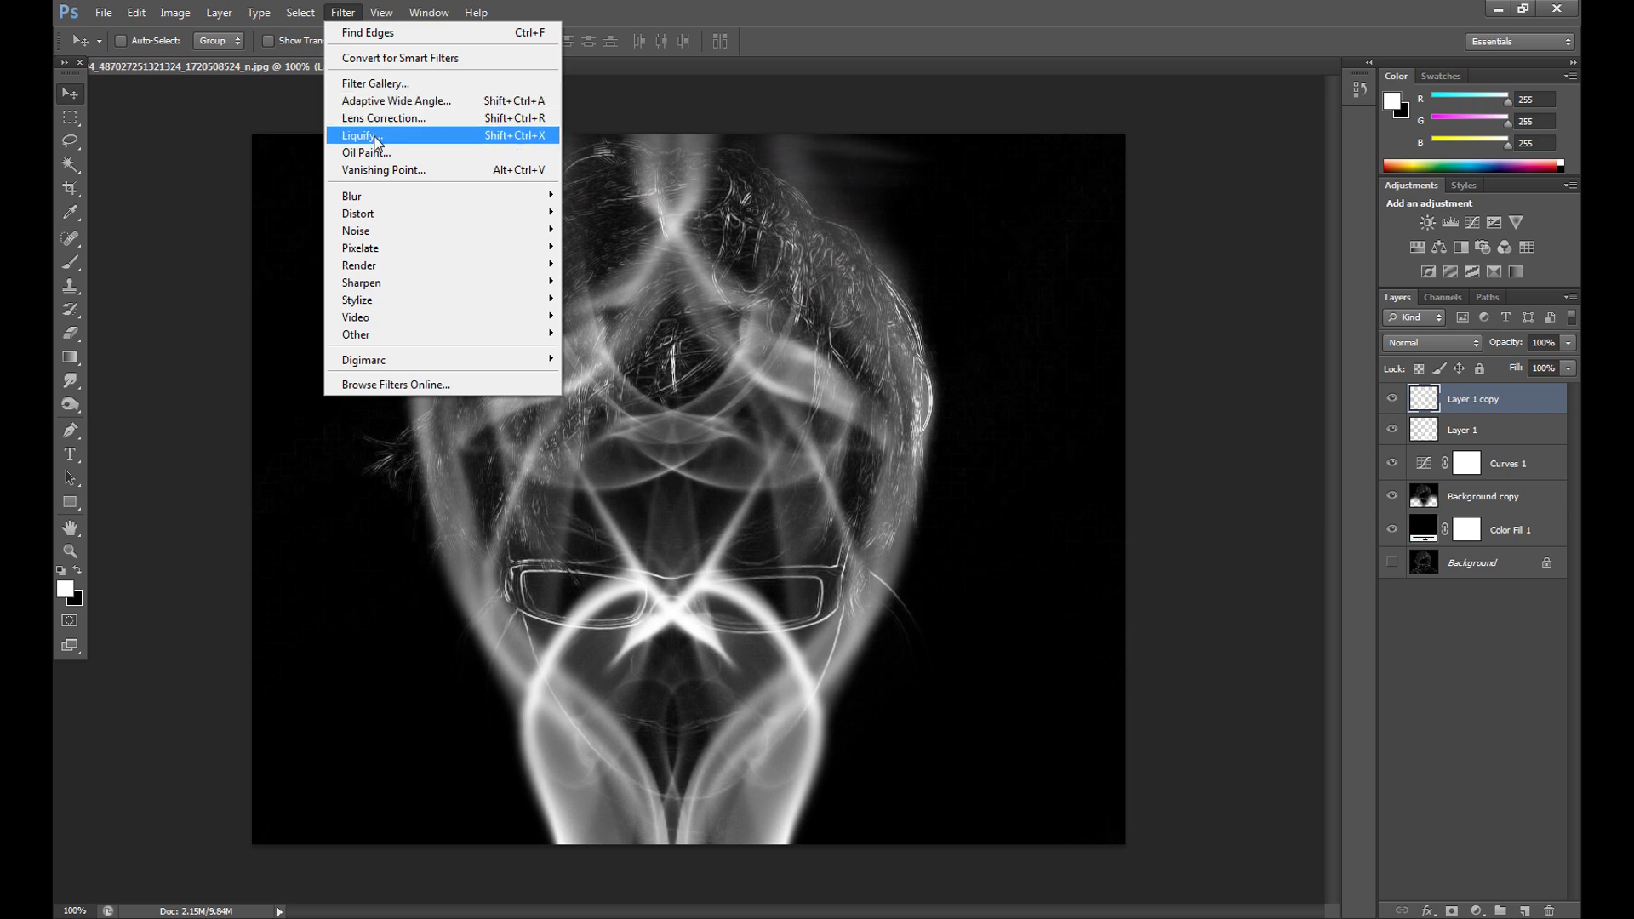
{"action": "left_click", "coordinate": [362, 135]}
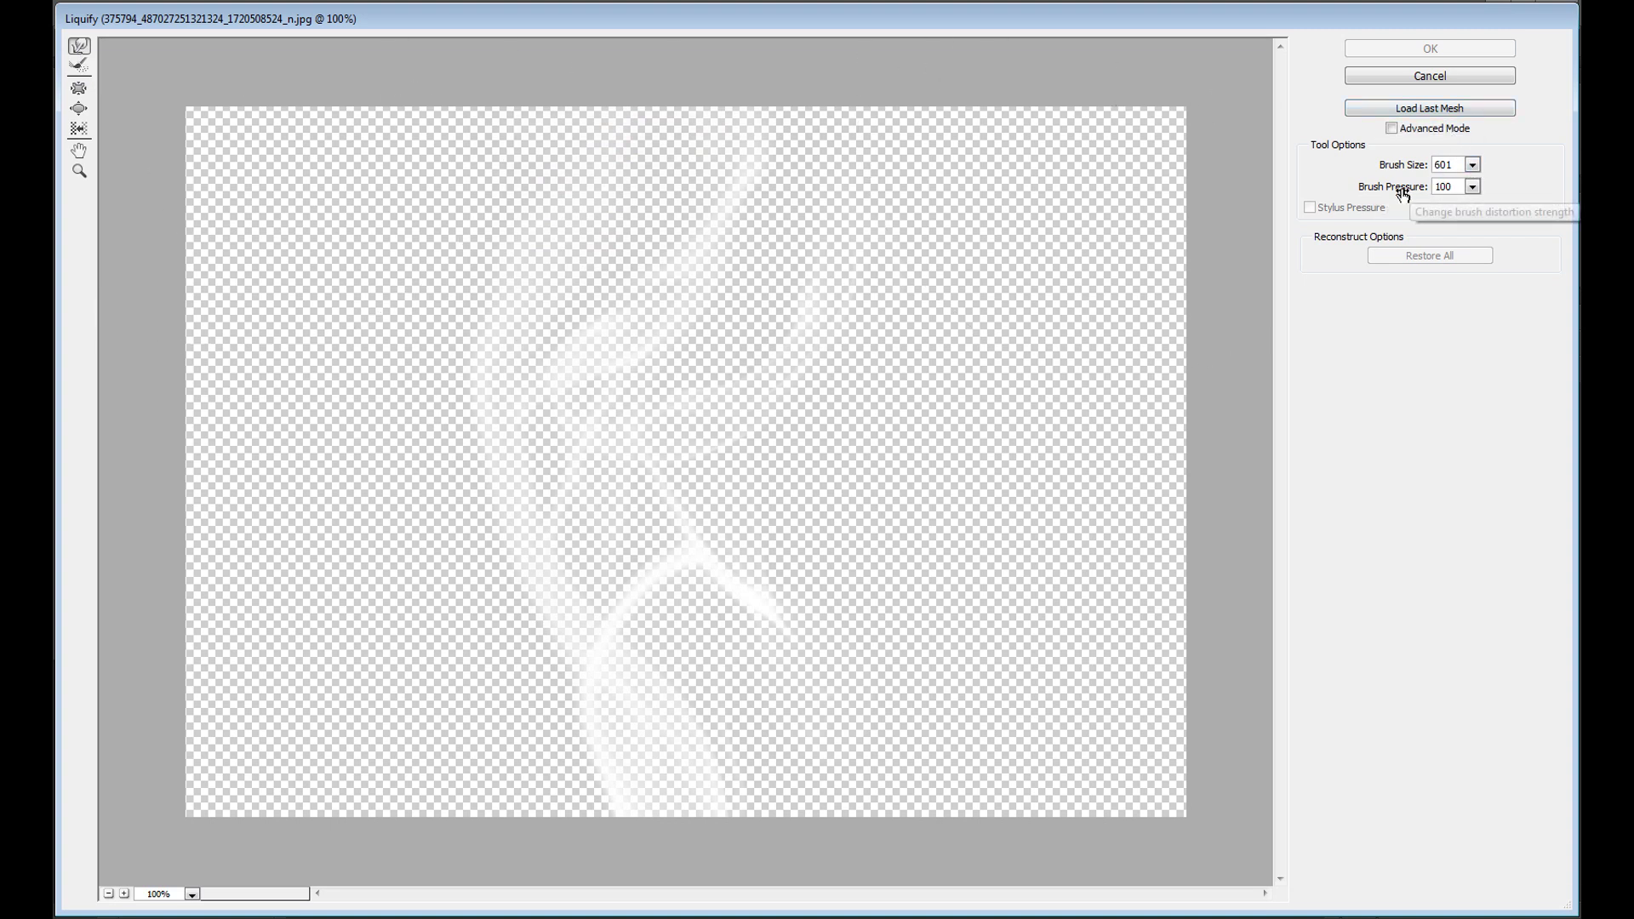
{"action": "left_click", "coordinate": [528, 514]}
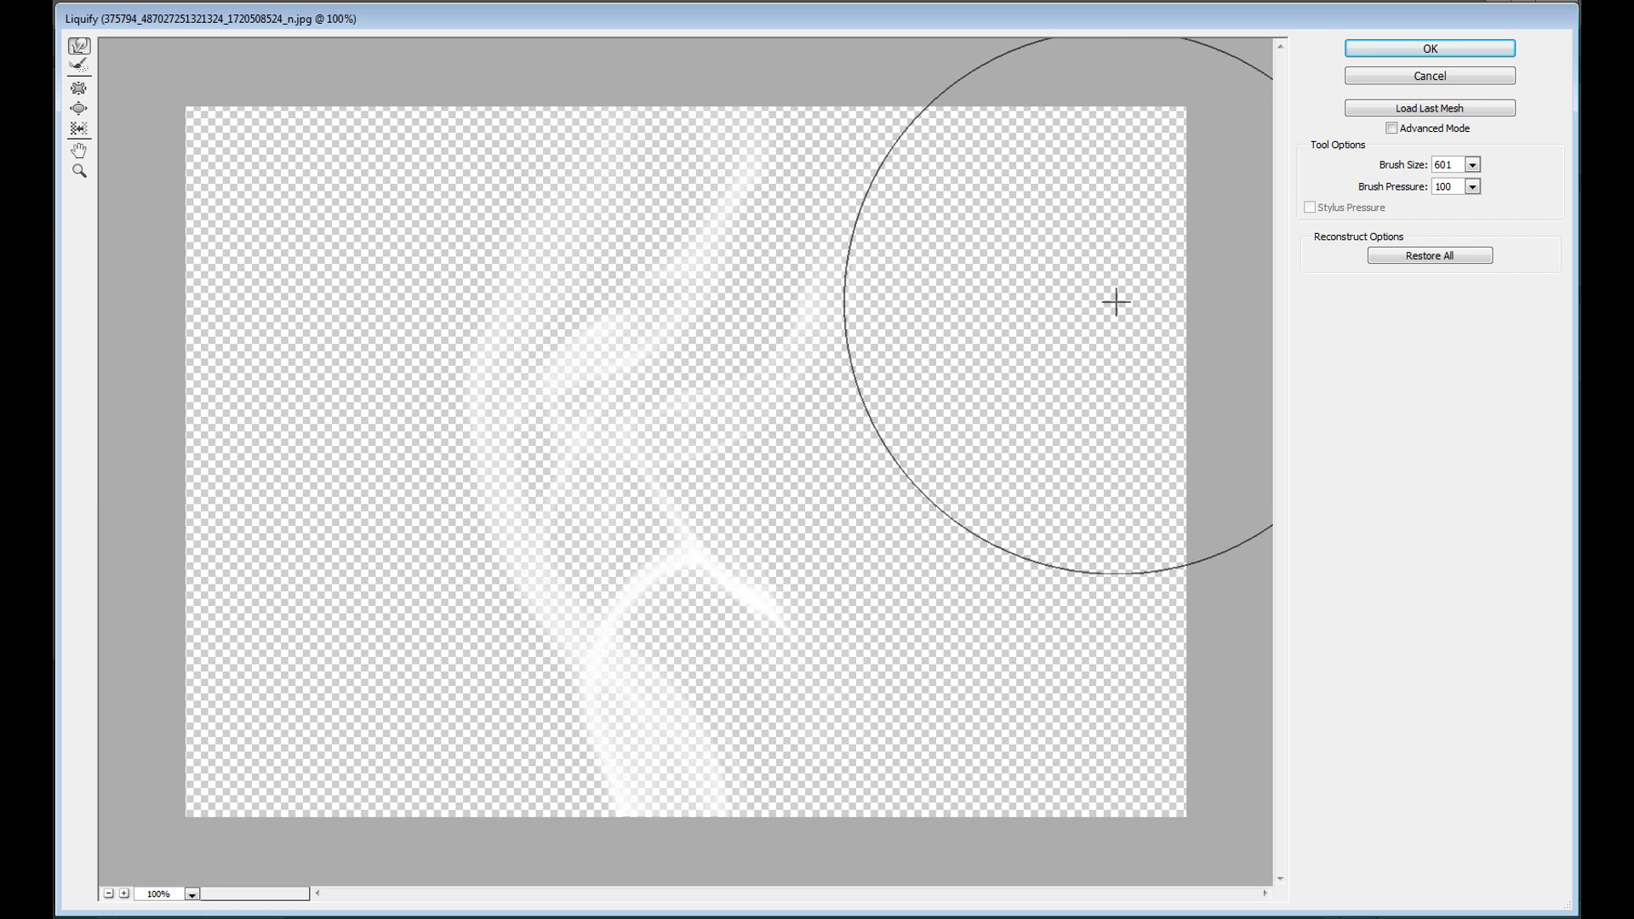
{"action": "left_click", "coordinate": [1428, 50]}
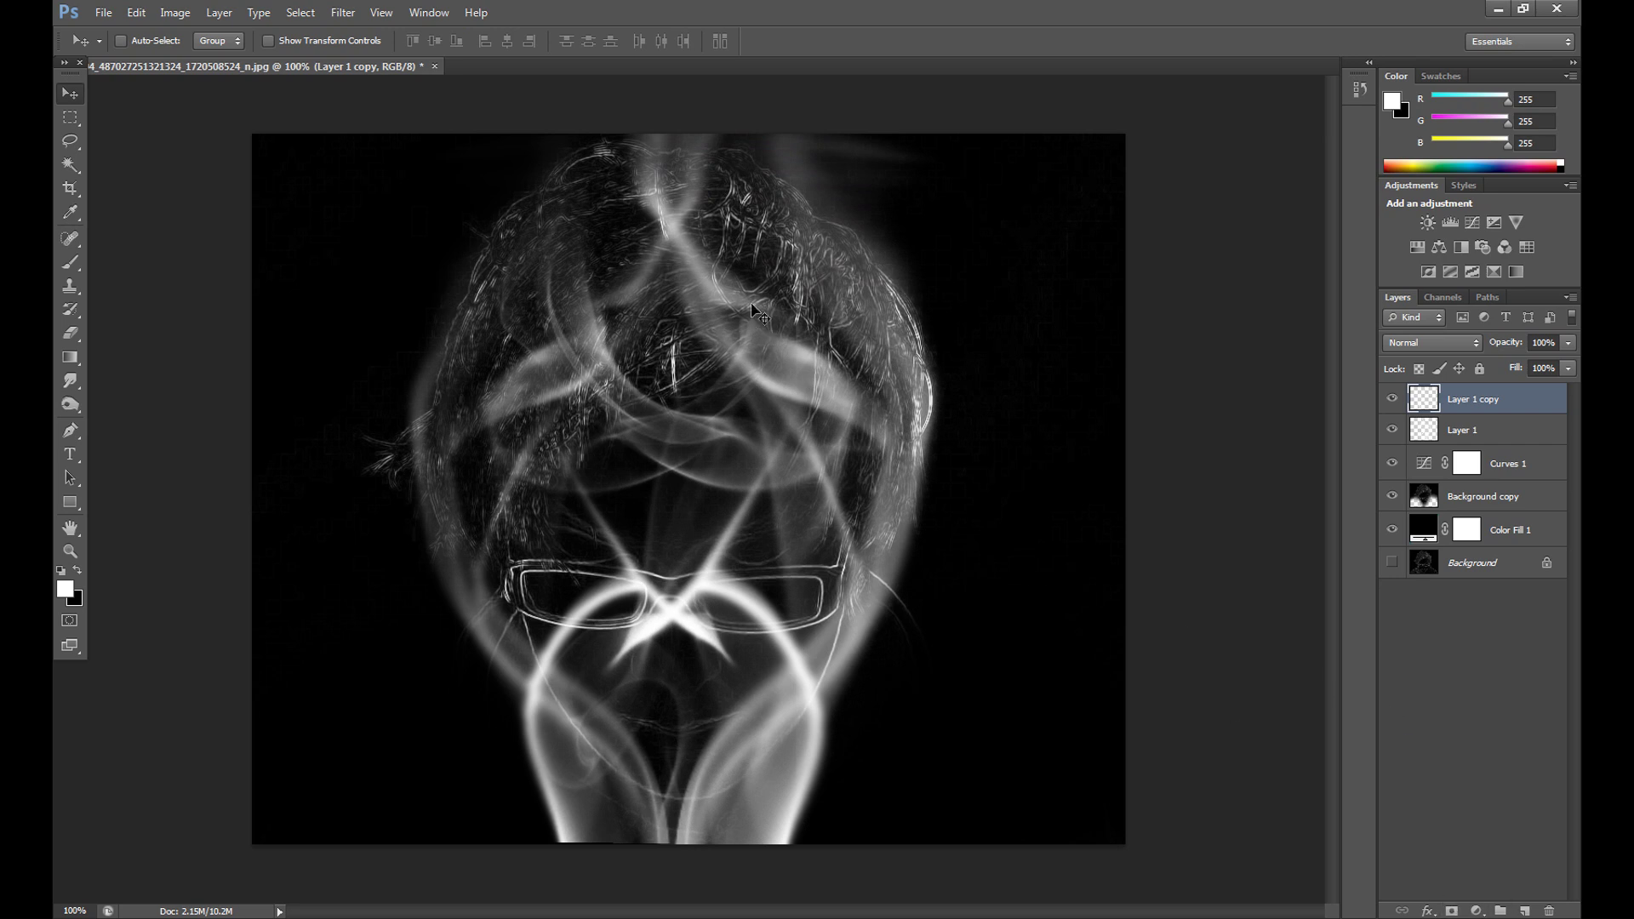
Step: On a new layer, stamp the 1500 px smoke brush at 1289 px in white over the head
{"action": "left_click", "coordinate": [1525, 910]}
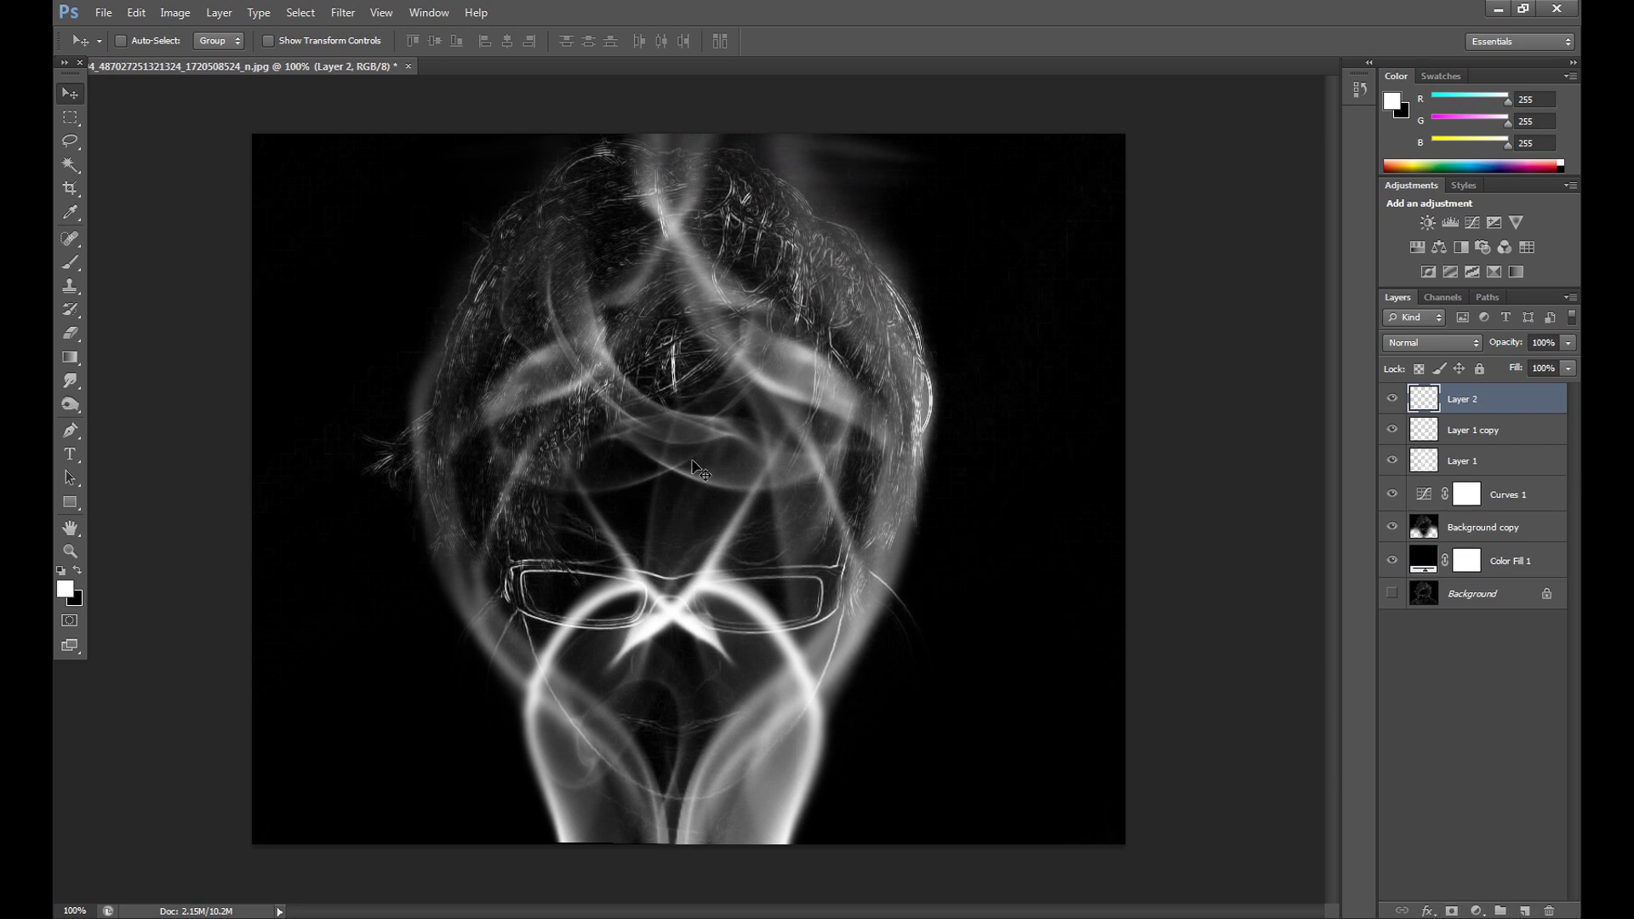
{"action": "left_click", "coordinate": [71, 262]}
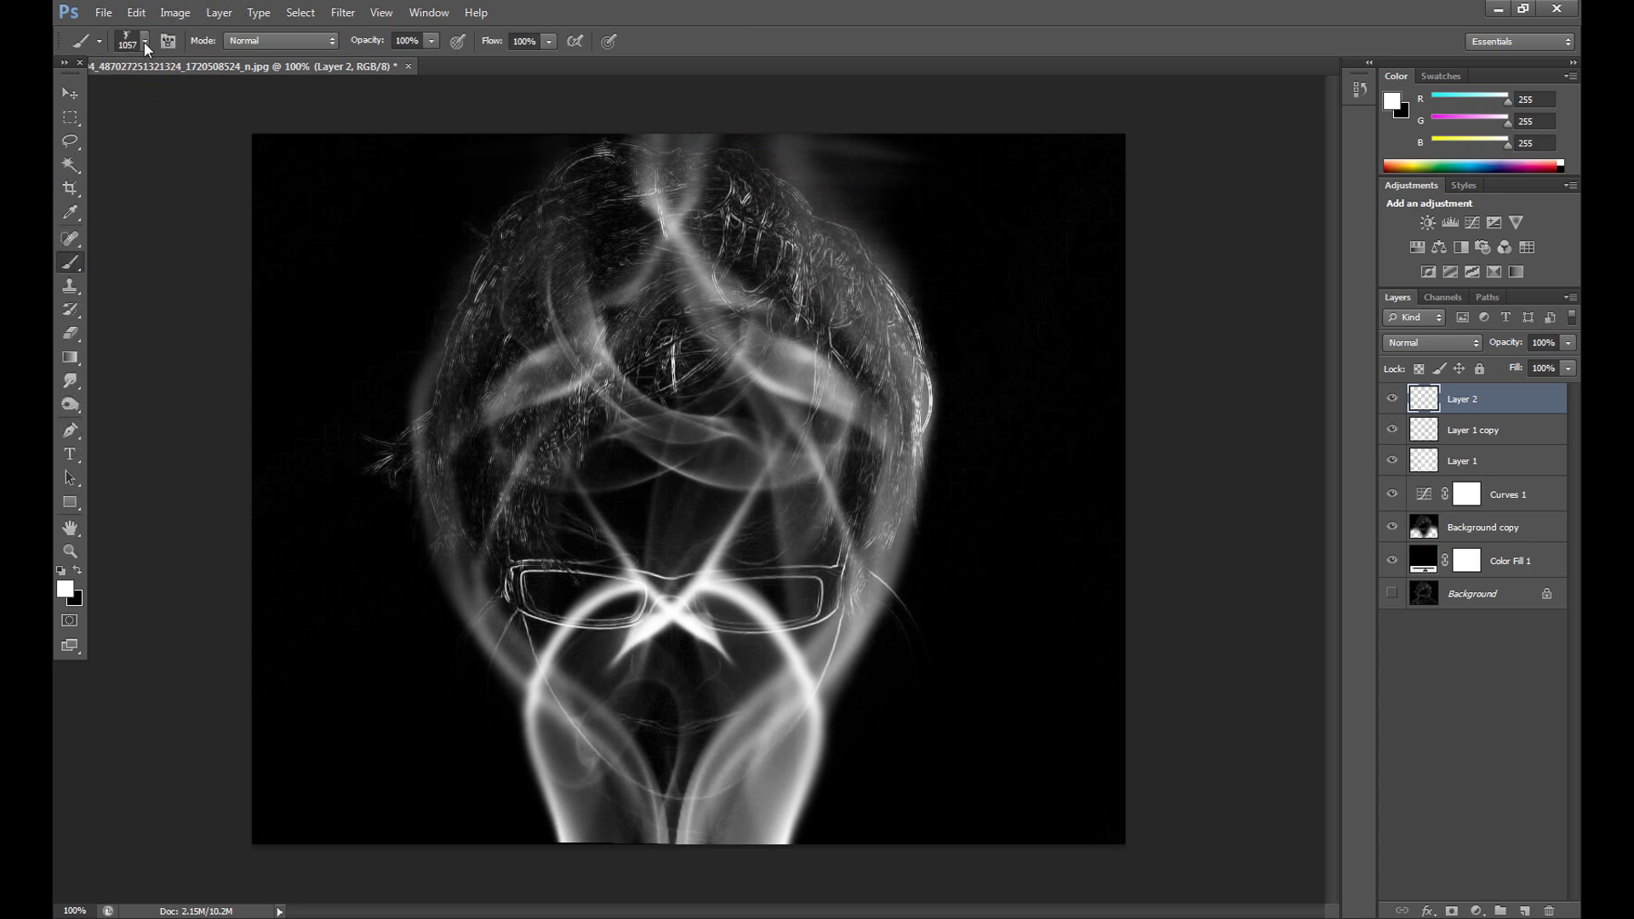
{"action": "left_click", "coordinate": [144, 42]}
{"action": "left_click", "coordinate": [149, 266]}
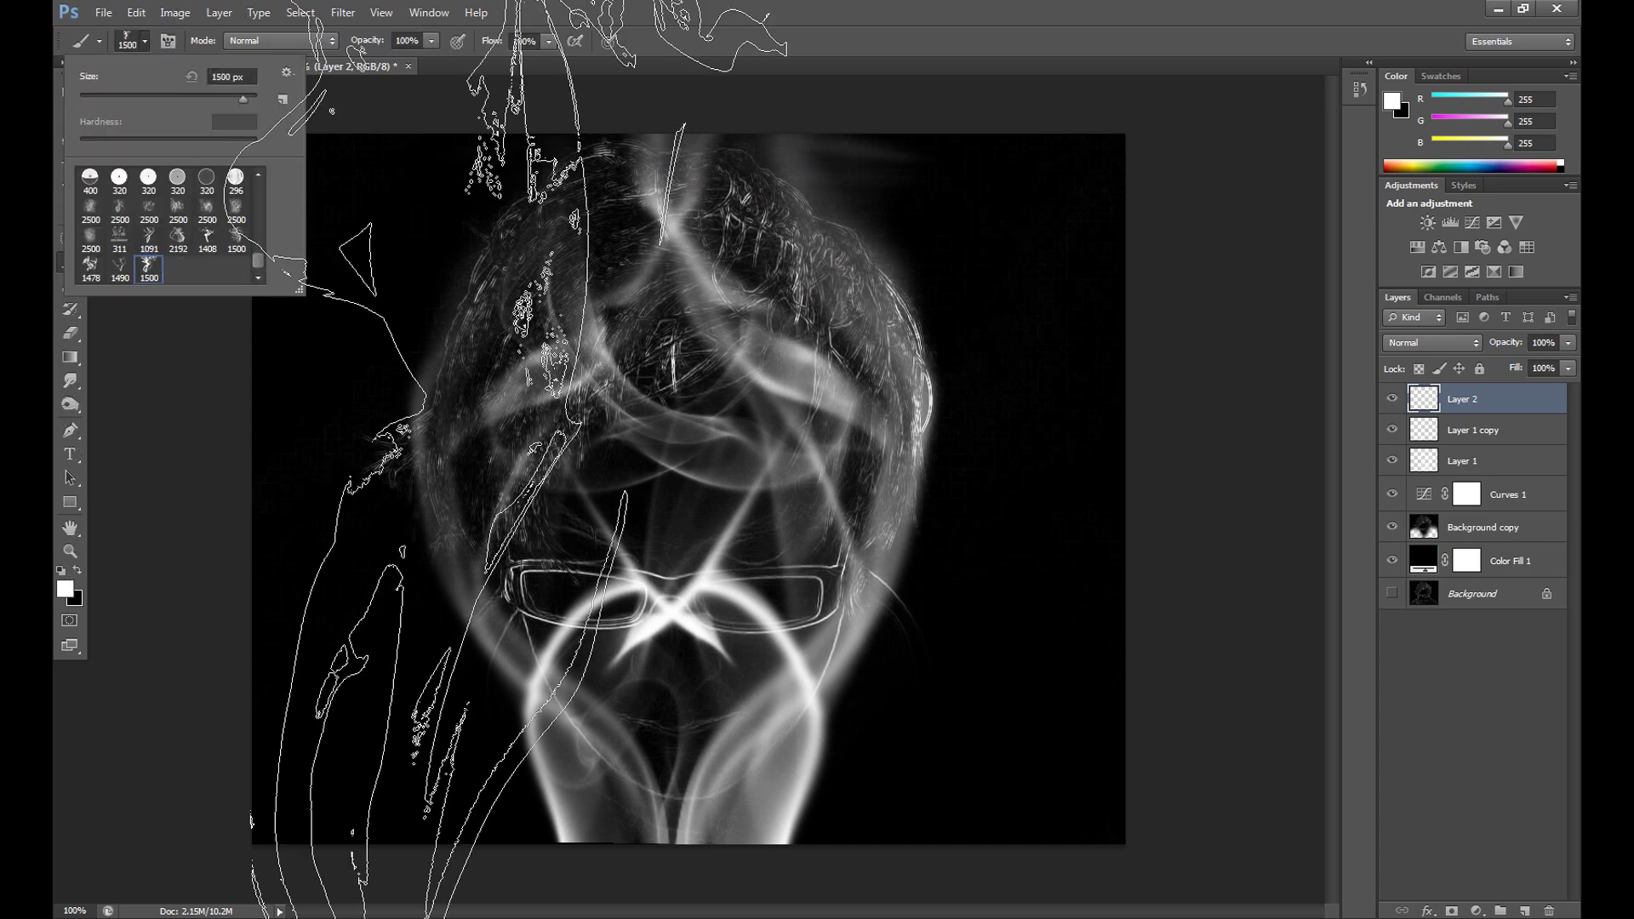
{"action": "left_click", "coordinate": [242, 96]}
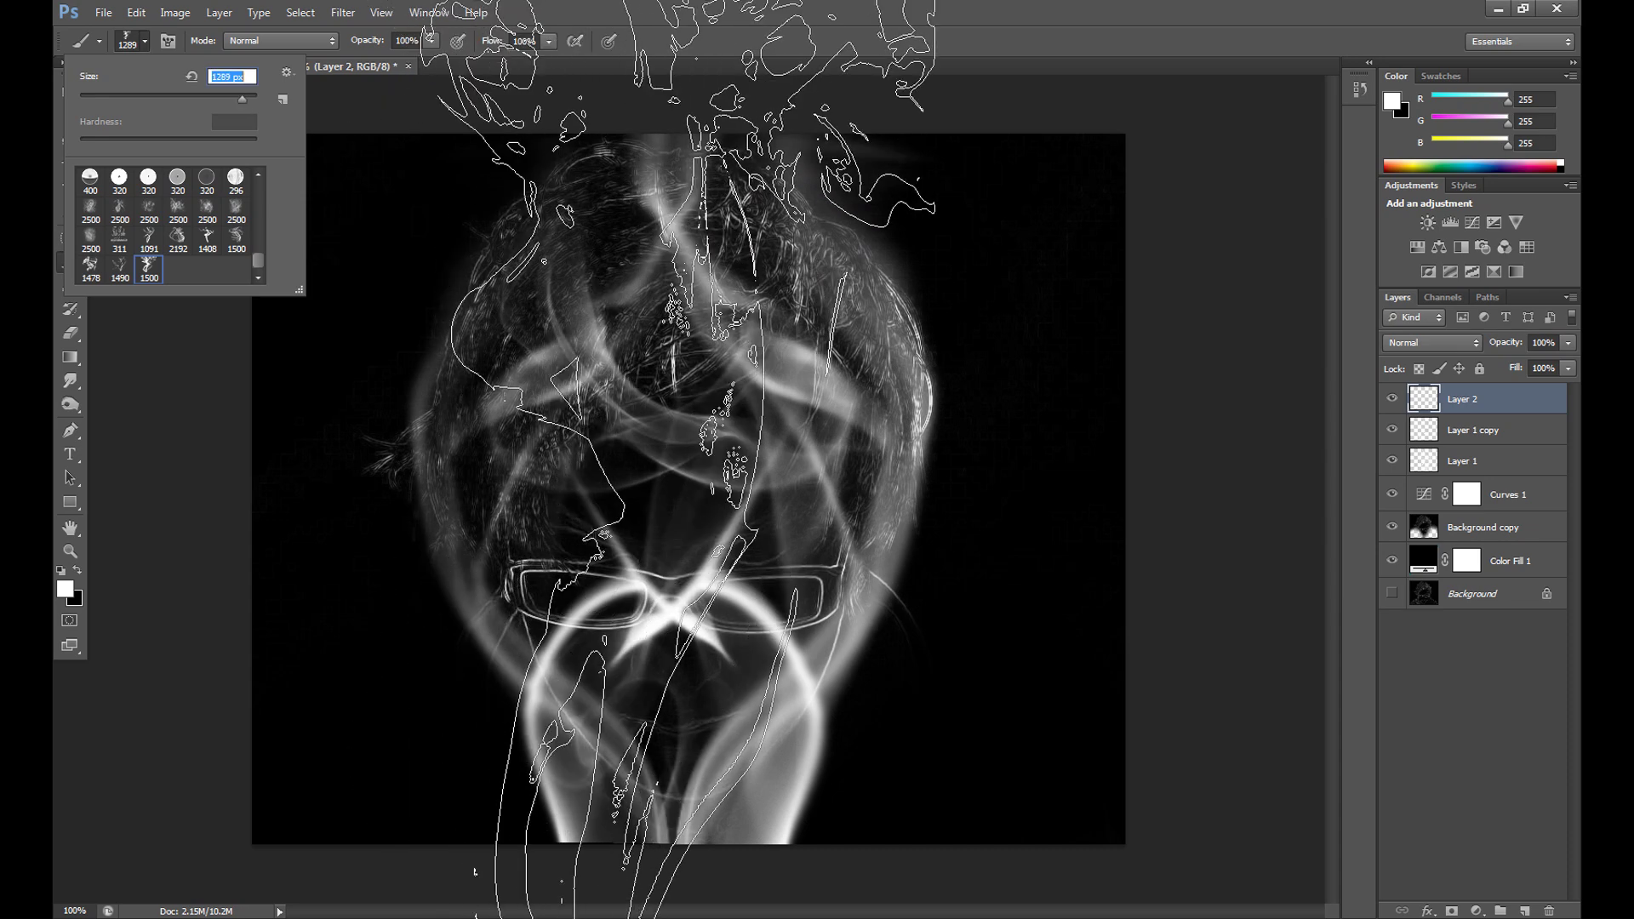
{"action": "left_click", "coordinate": [681, 596]}
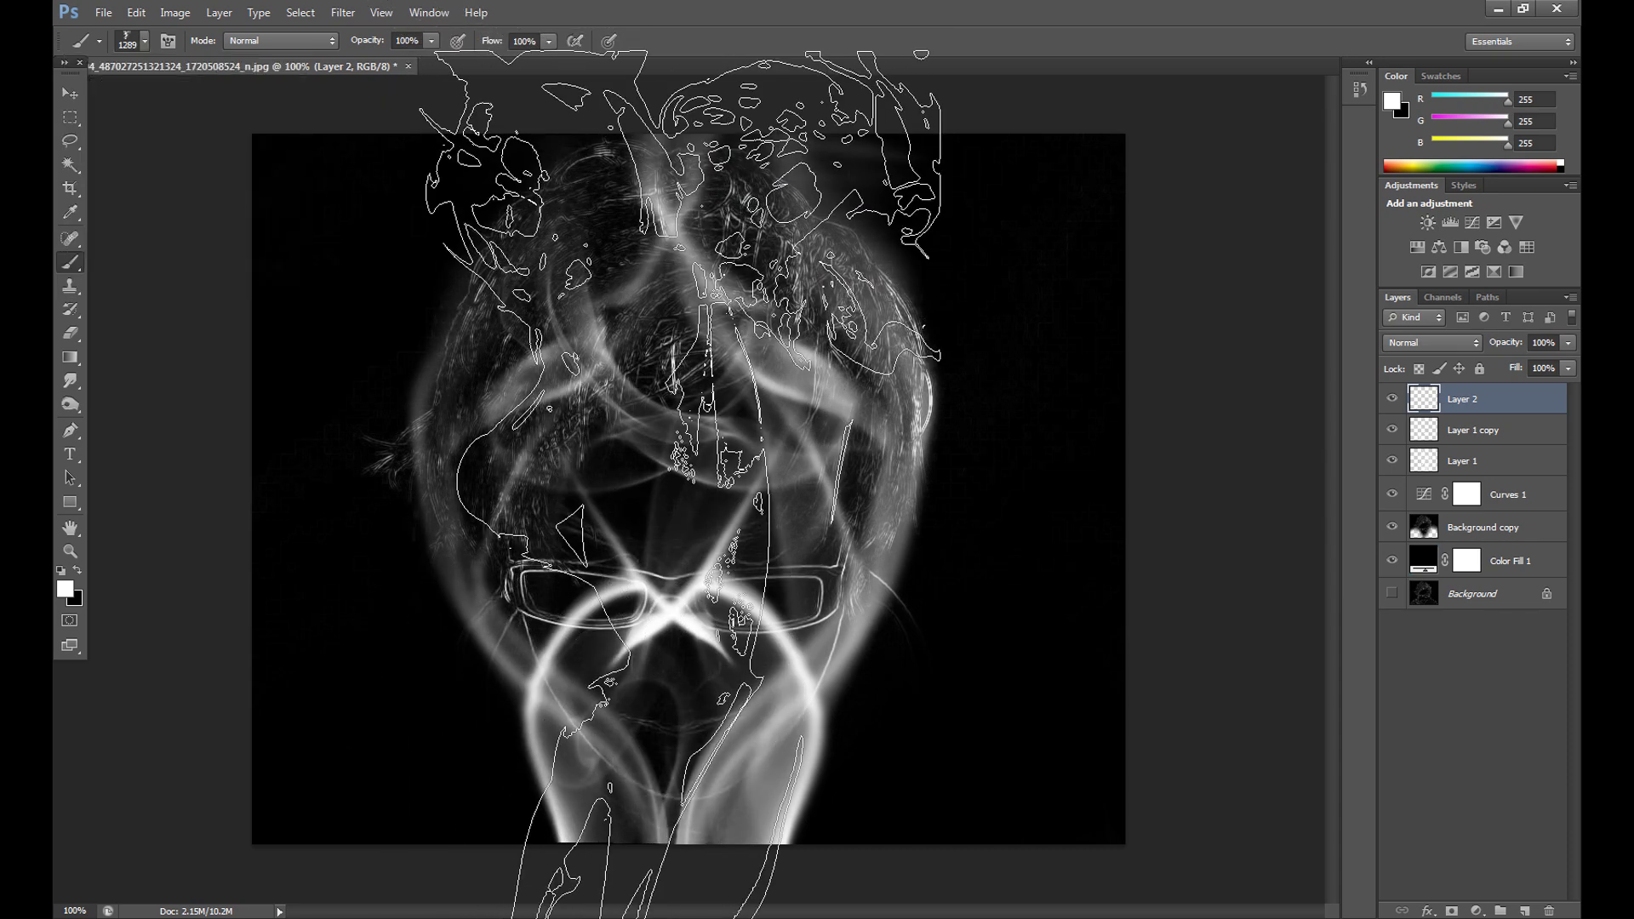
{"action": "left_click", "coordinate": [681, 595]}
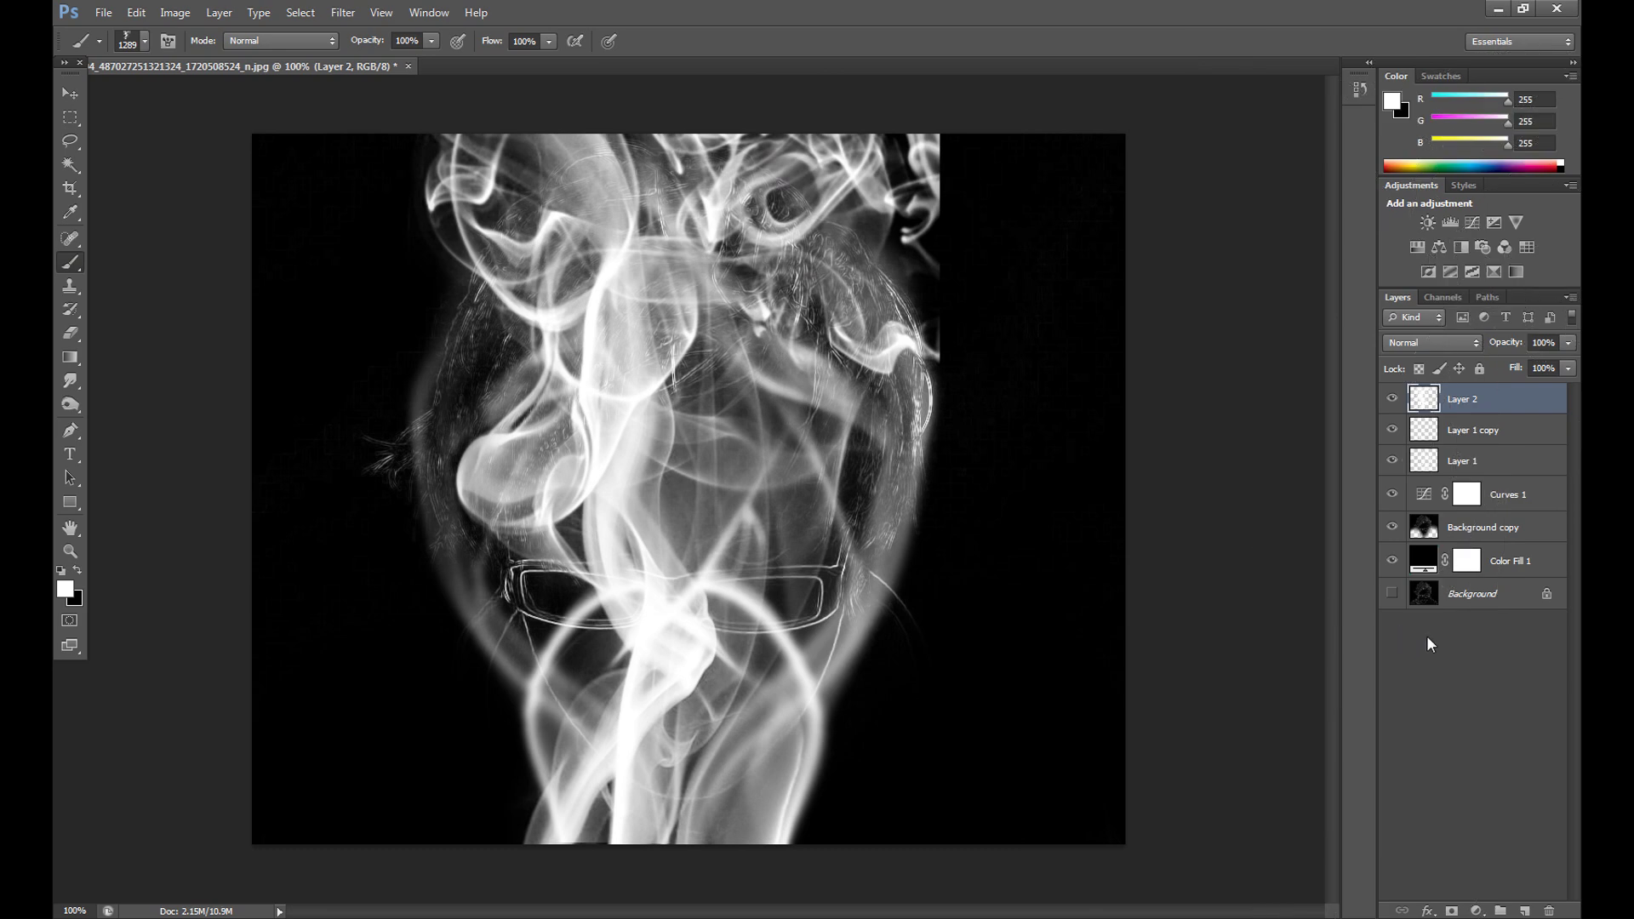
Step: Erase the smoke off the face and glasses, widening the eraser to 473 px
{"action": "left_click", "coordinate": [71, 333]}
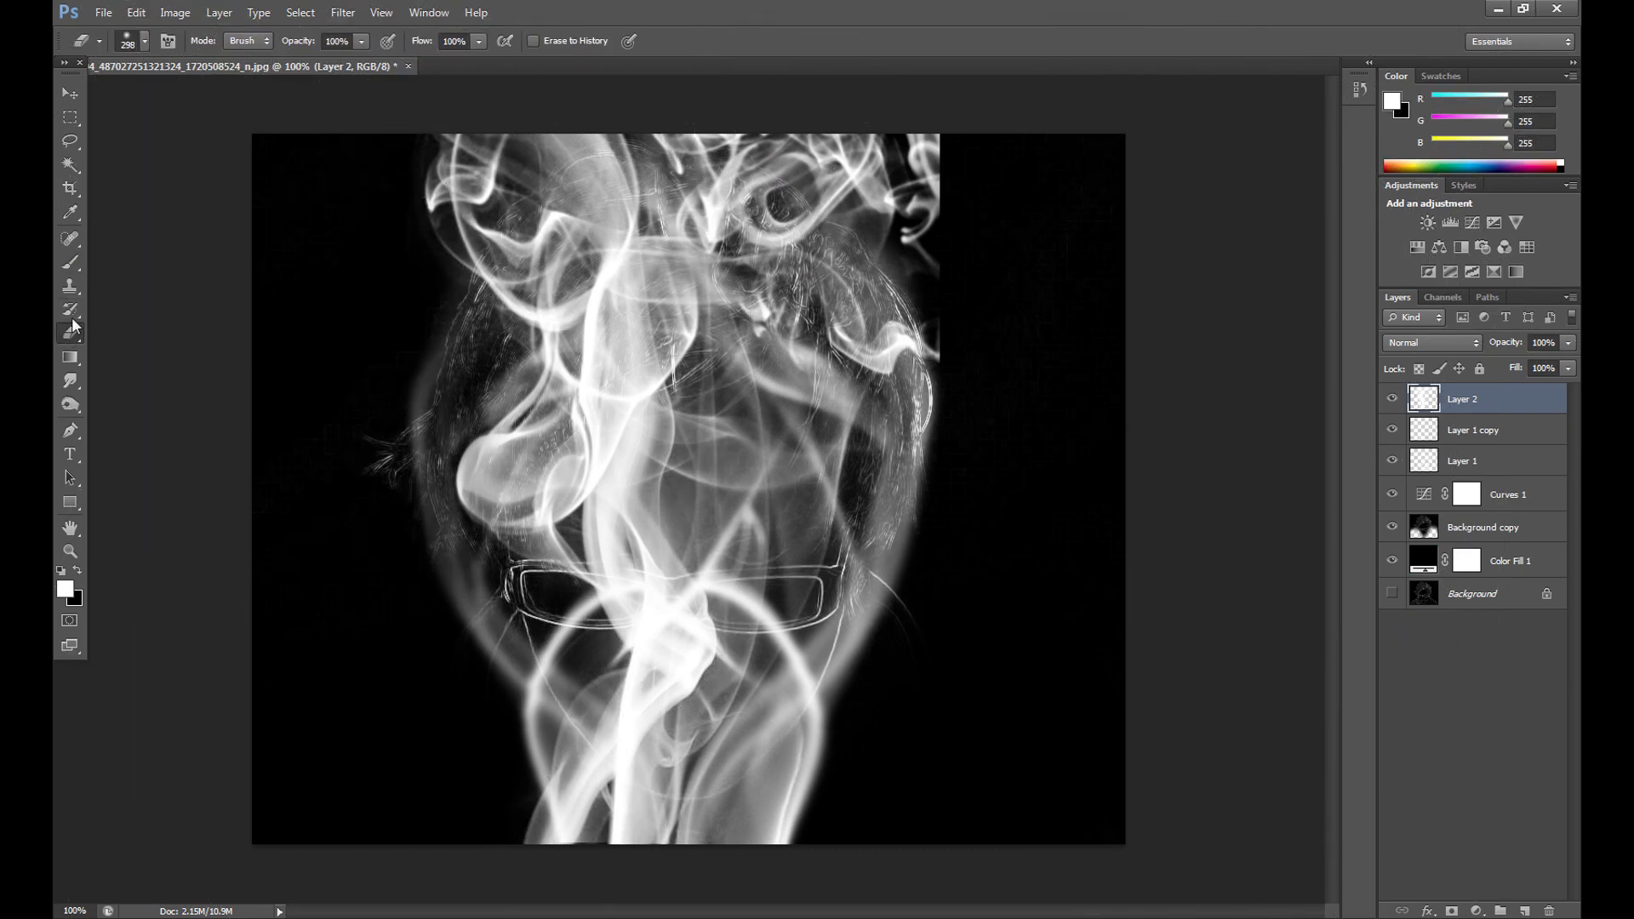
{"action": "mouse_move", "coordinate": [646, 612]}
{"action": "left_mouse_down"}
{"action": "mouse_move", "coordinate": [672, 706]}
{"action": "mouse_move", "coordinate": [630, 791]}
{"action": "left_mouse_up"}
{"action": "mouse_move", "coordinate": [651, 535]}
{"action": "left_mouse_down"}
{"action": "mouse_move", "coordinate": [661, 600]}
{"action": "mouse_move", "coordinate": [713, 616]}
{"action": "mouse_move", "coordinate": [552, 470]}
{"action": "mouse_move", "coordinate": [392, 510]}
{"action": "mouse_move", "coordinate": [226, 600]}
{"action": "left_mouse_up"}
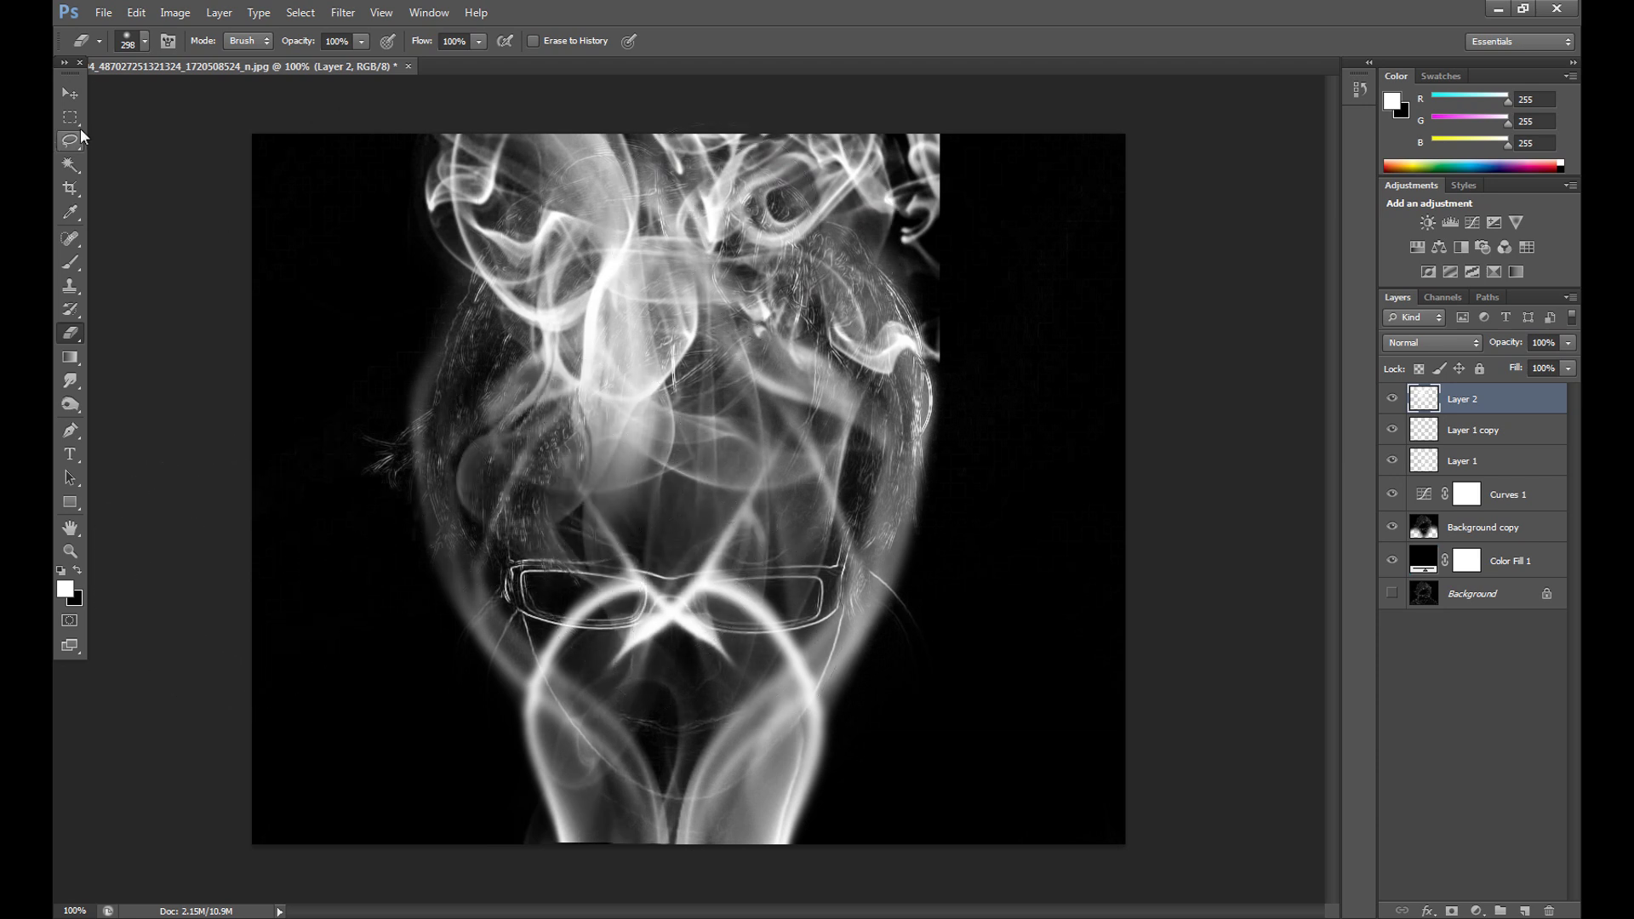
{"action": "left_click", "coordinate": [139, 49]}
{"action": "left_click_drag", "start_coordinate": [227, 97], "coordinate": [235, 98]}
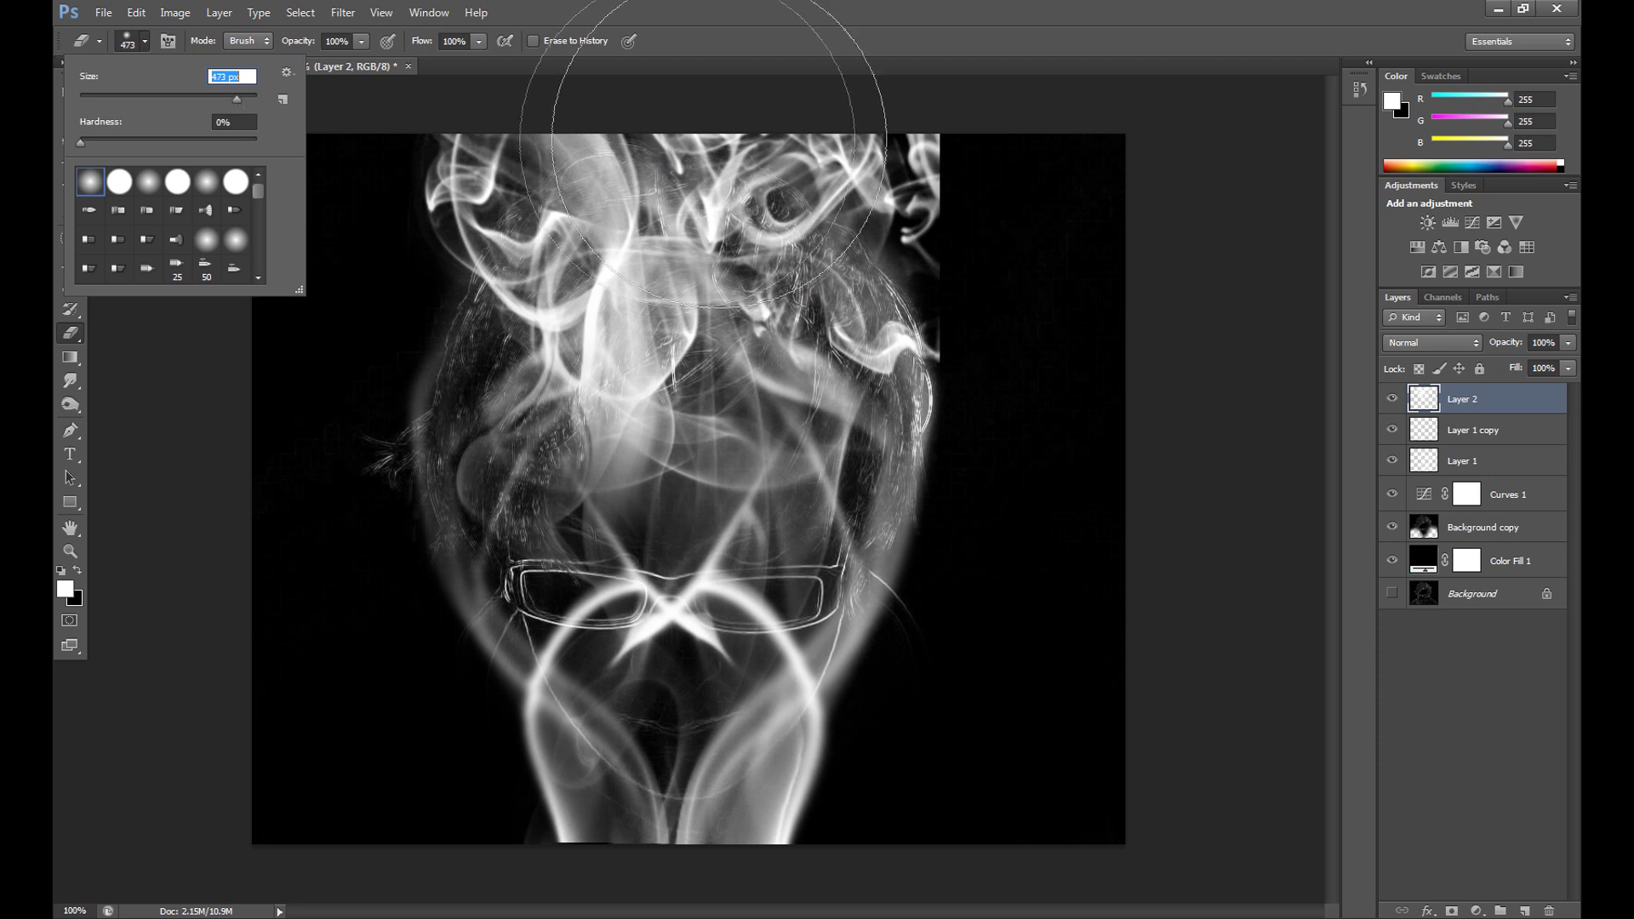
{"action": "left_click", "coordinate": [1021, 115]}
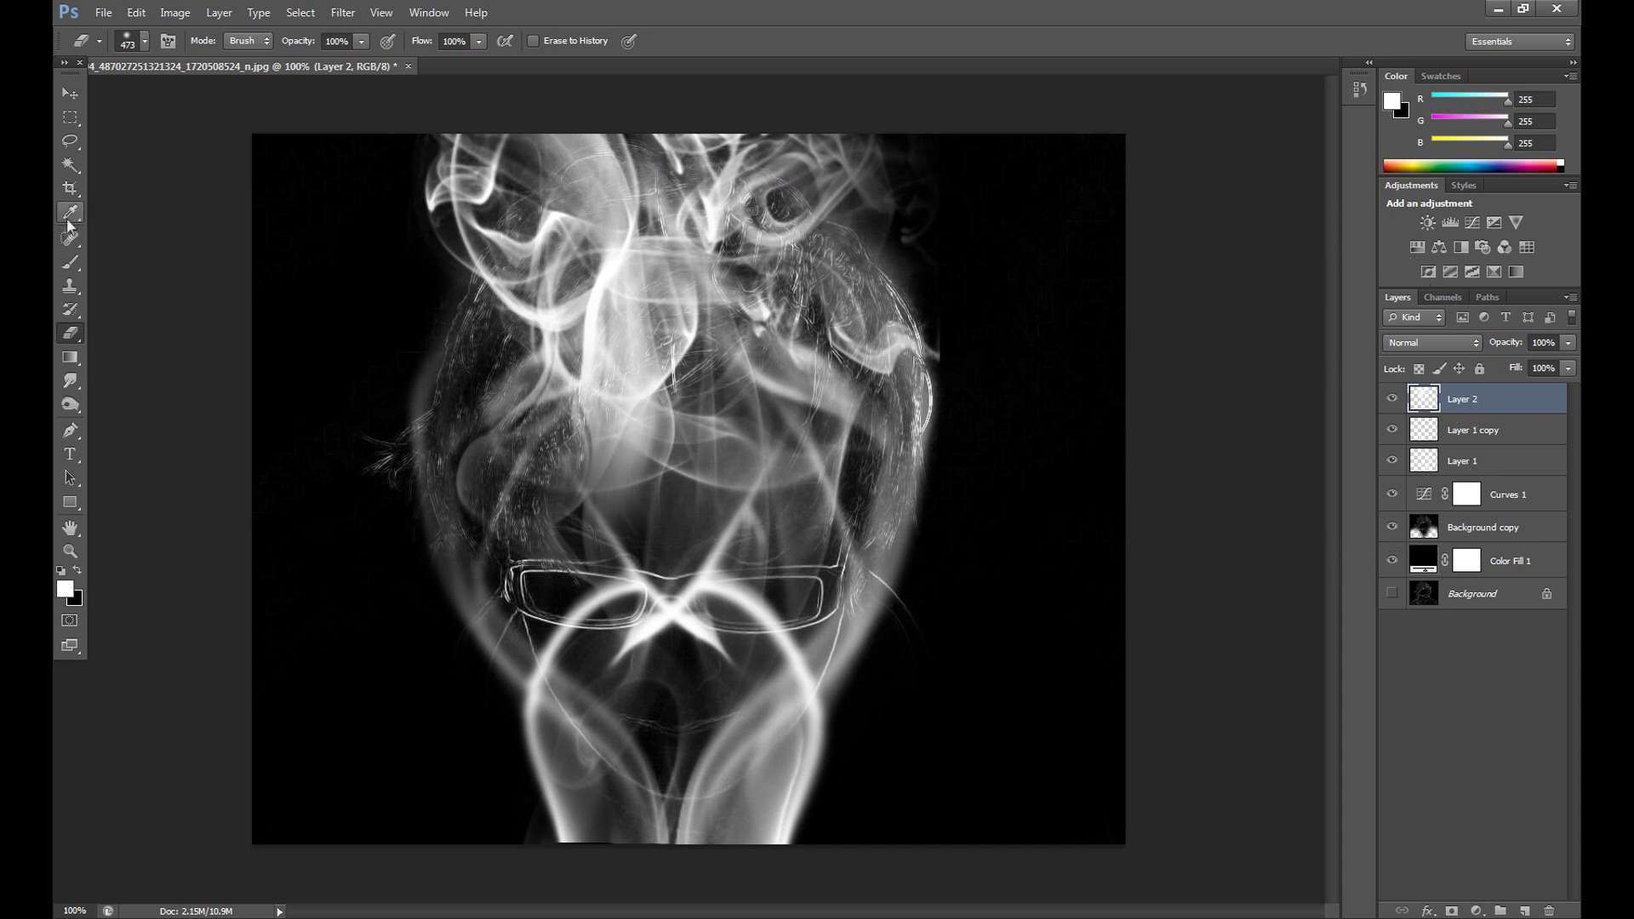
{"action": "left_click", "coordinate": [343, 15]}
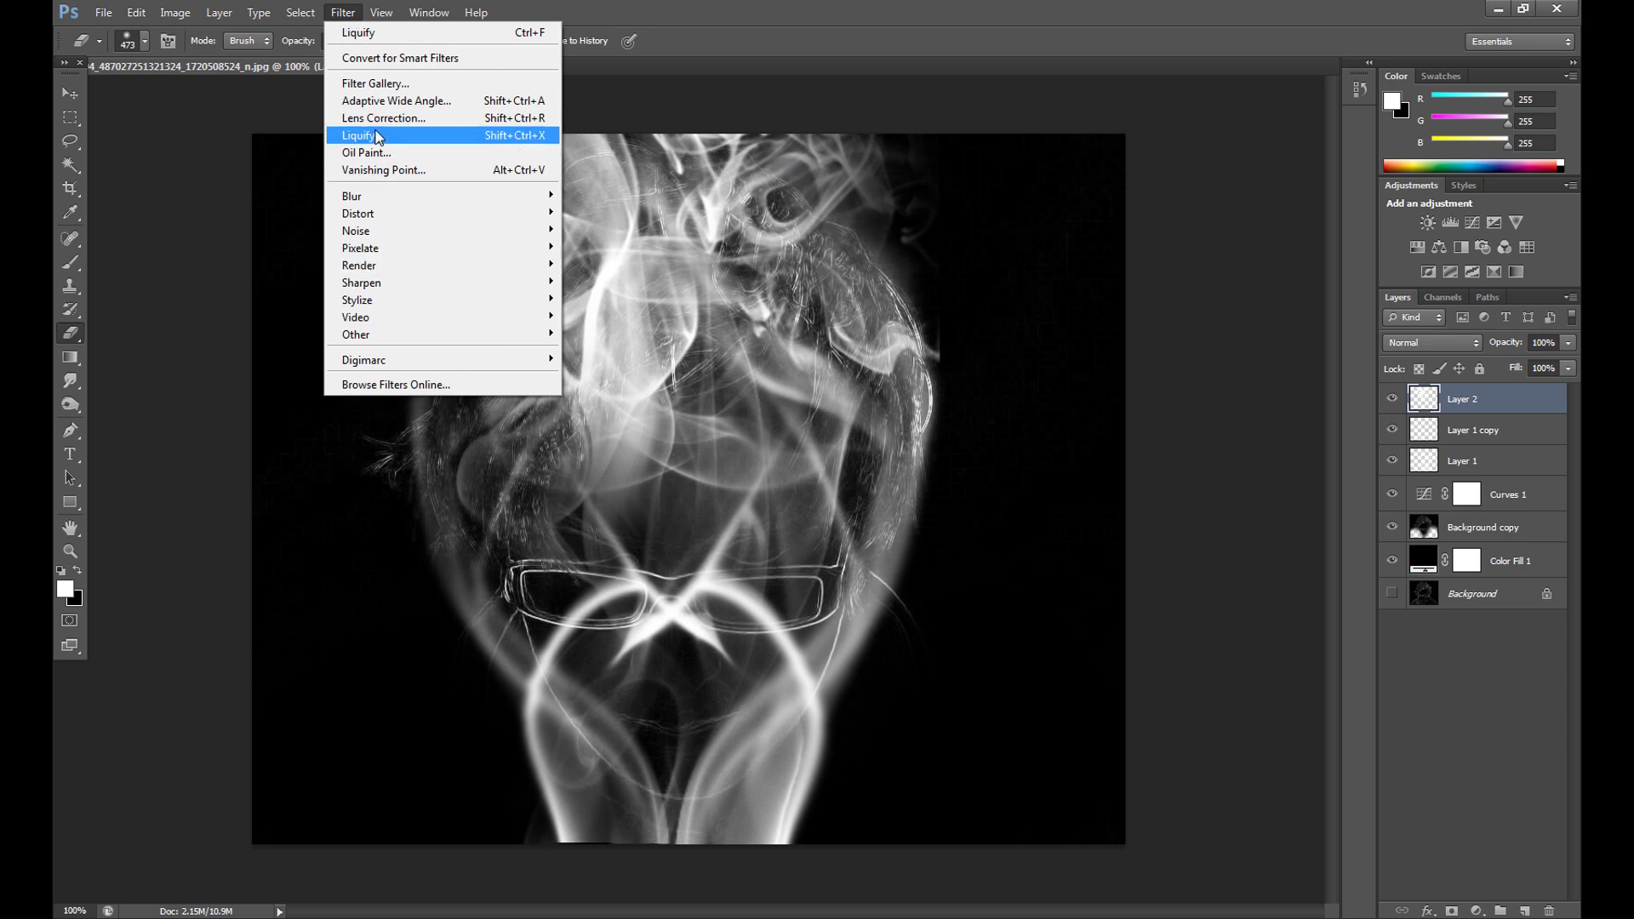
Step: Liquify Layer 2 with Forward Warp strokes so its smoke curls above the head
{"action": "left_click", "coordinate": [378, 136]}
{"action": "mouse_move", "coordinate": [508, 162]}
{"action": "left_mouse_down"}
{"action": "mouse_move", "coordinate": [525, 190]}
{"action": "mouse_move", "coordinate": [490, 118]}
{"action": "mouse_move", "coordinate": [518, 113]}
{"action": "mouse_move", "coordinate": [547, 291]}
{"action": "mouse_move", "coordinate": [480, 360]}
{"action": "mouse_move", "coordinate": [477, 153]}
{"action": "mouse_move", "coordinate": [488, 102]}
{"action": "mouse_move", "coordinate": [533, 102]}
{"action": "left_mouse_up"}
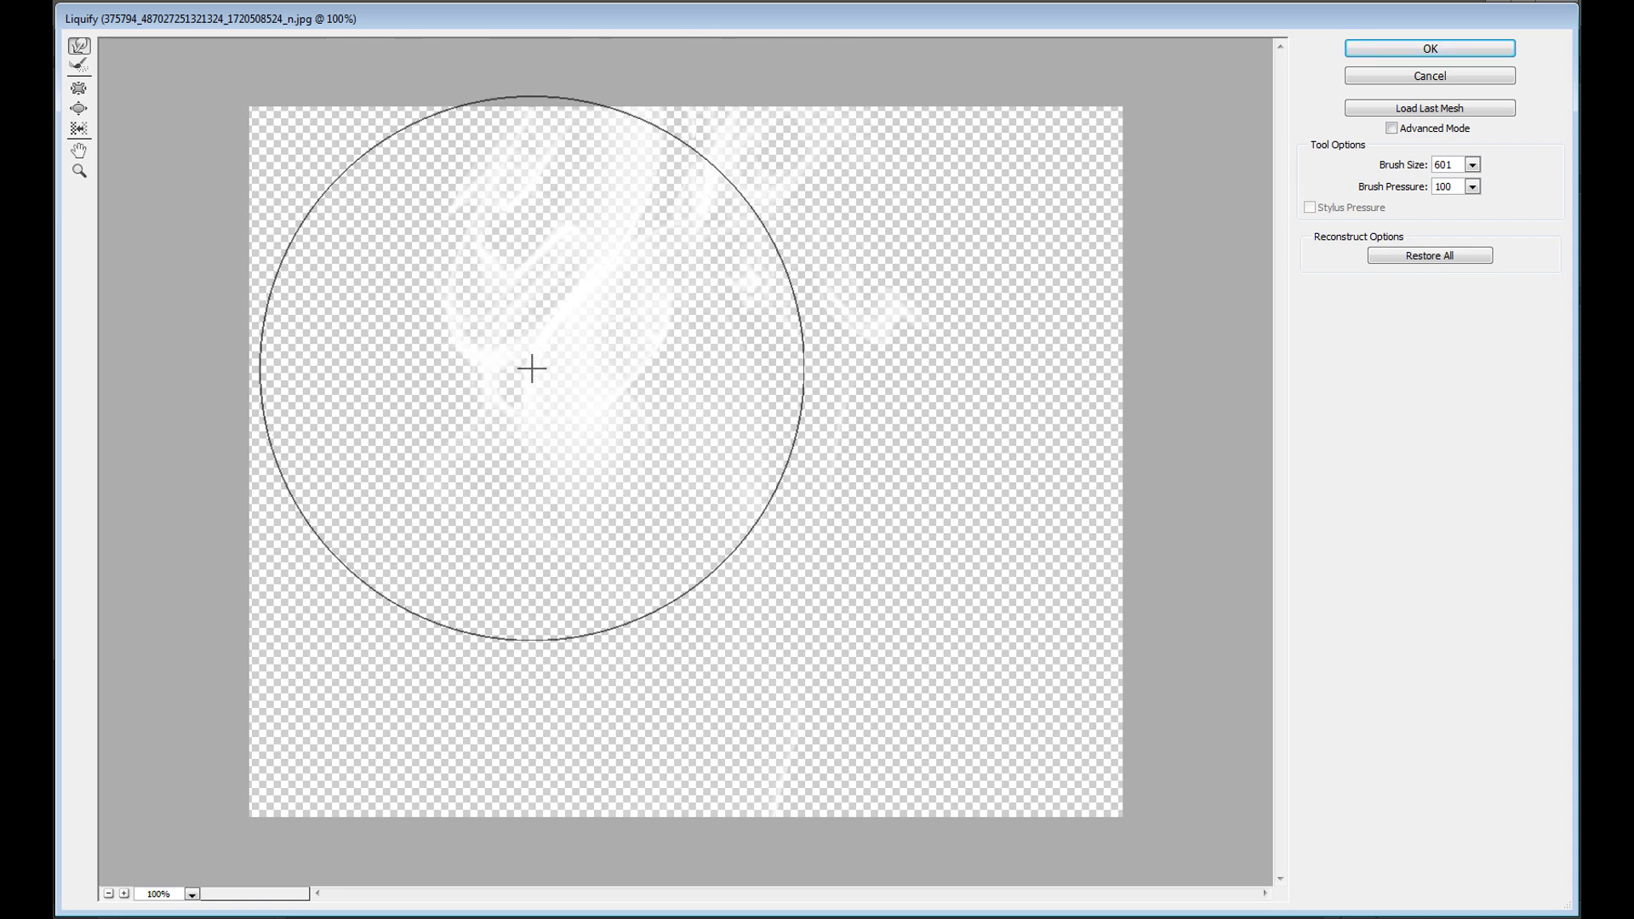
{"action": "left_click", "coordinate": [1440, 51]}
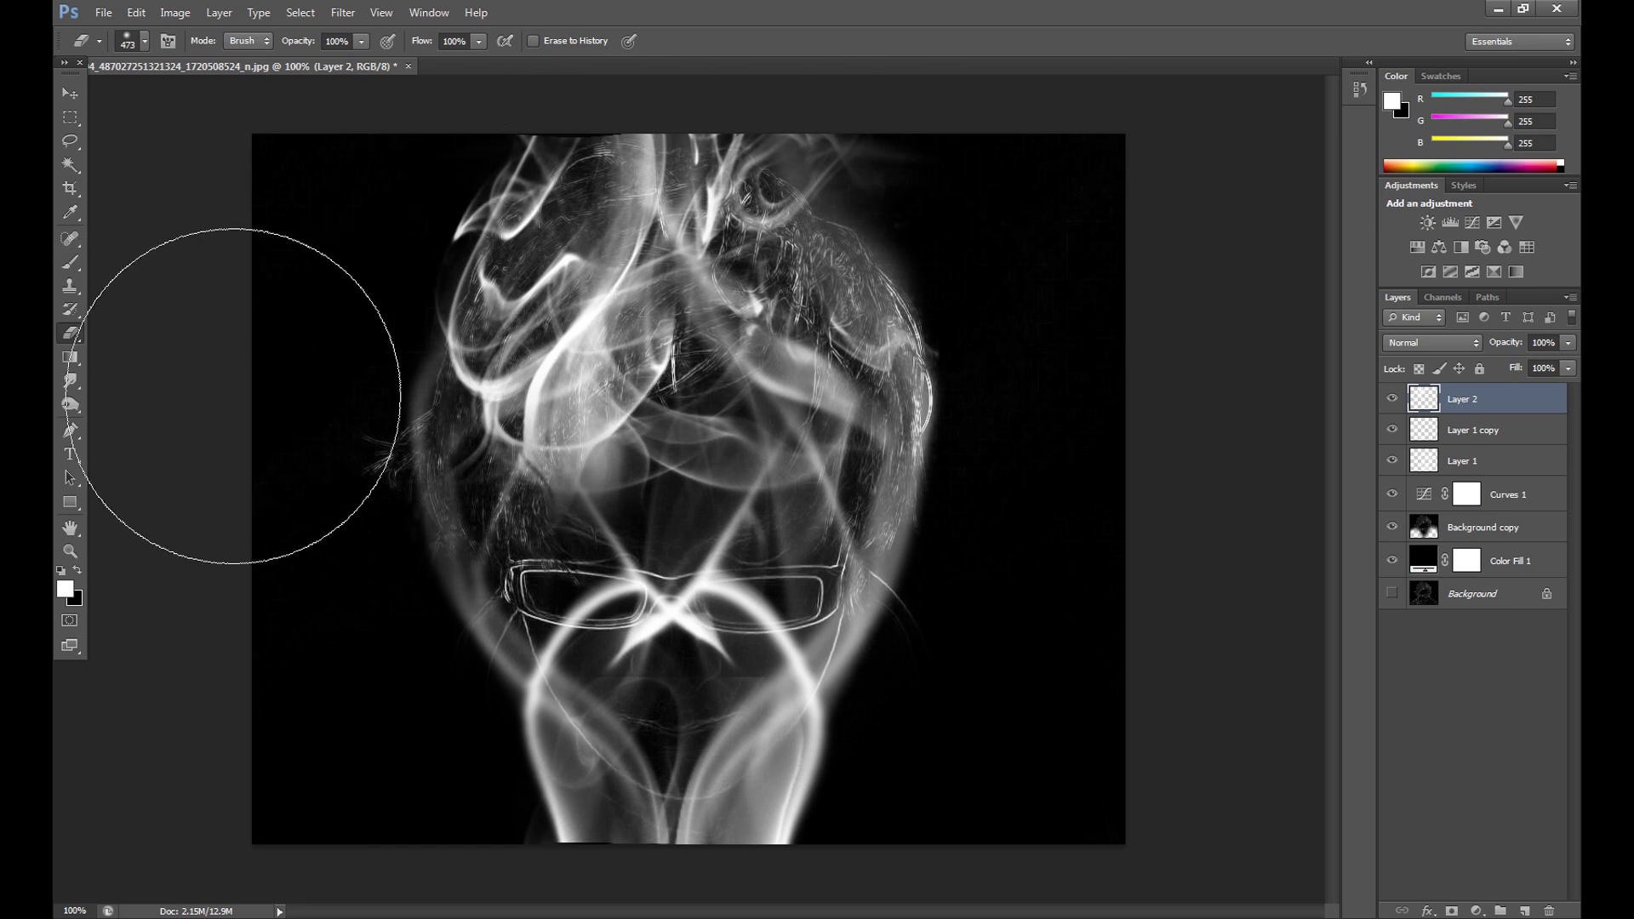
Step: Smudge away the faint glow on the head's left edge on Background copy
{"action": "left_click", "coordinate": [71, 381]}
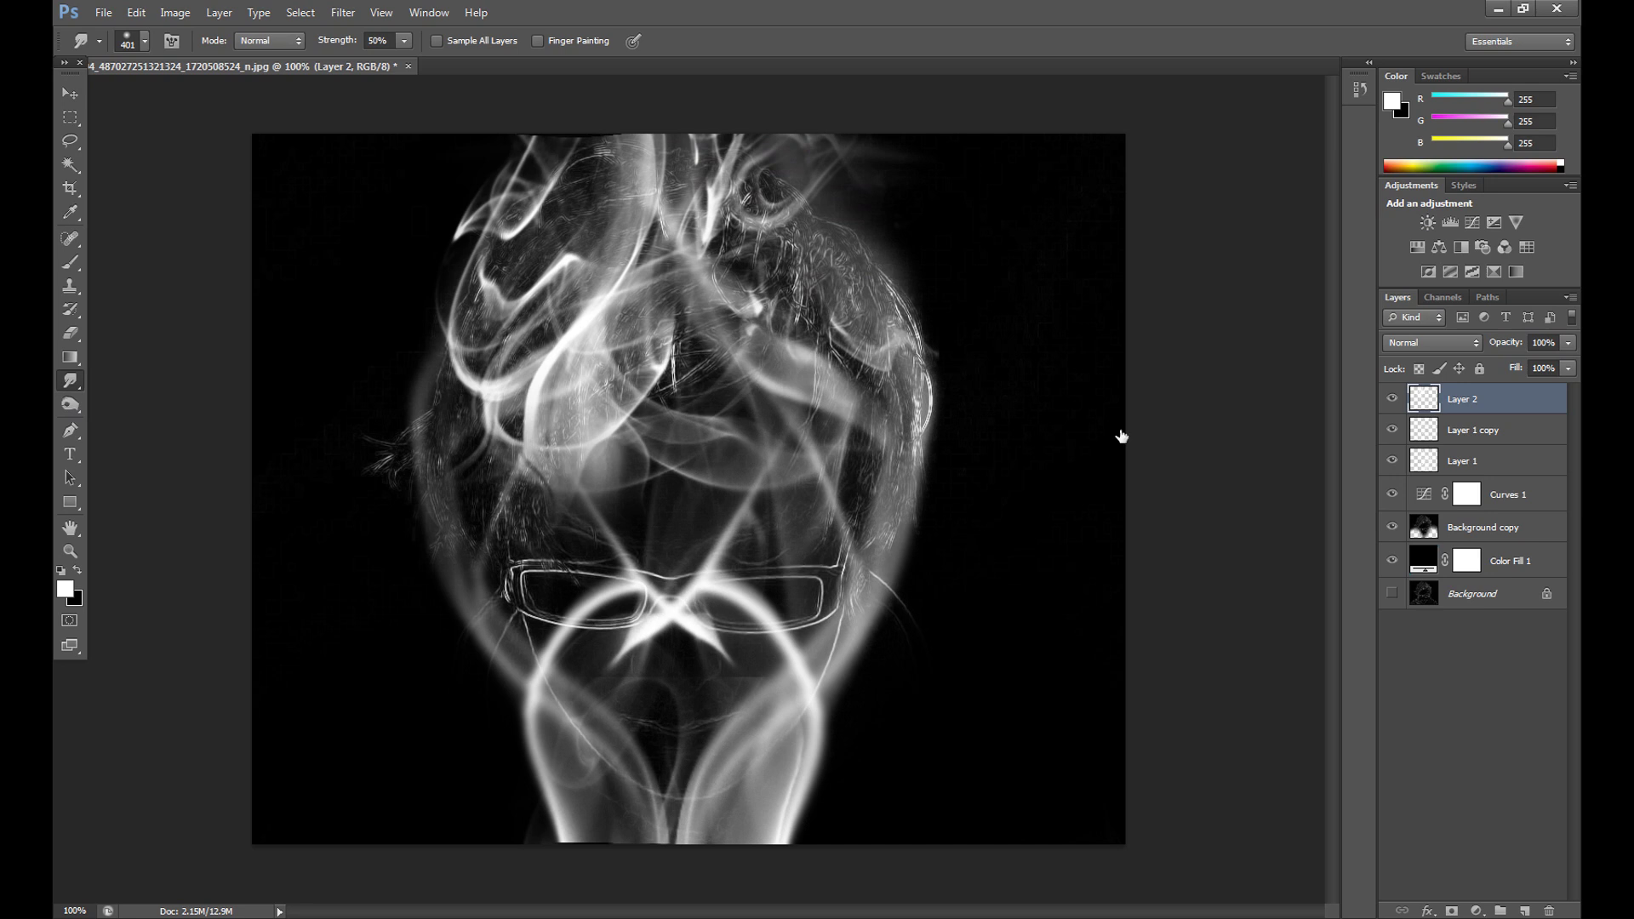
{"action": "left_click", "coordinate": [1397, 432]}
{"action": "left_click_drag", "start_coordinate": [372, 426], "coordinate": [378, 430]}
{"action": "key", "text": "alt+bracketleft"}
{"action": "key", "text": "alt+bracketleft"}
{"action": "key", "text": "alt+bracketleft"}
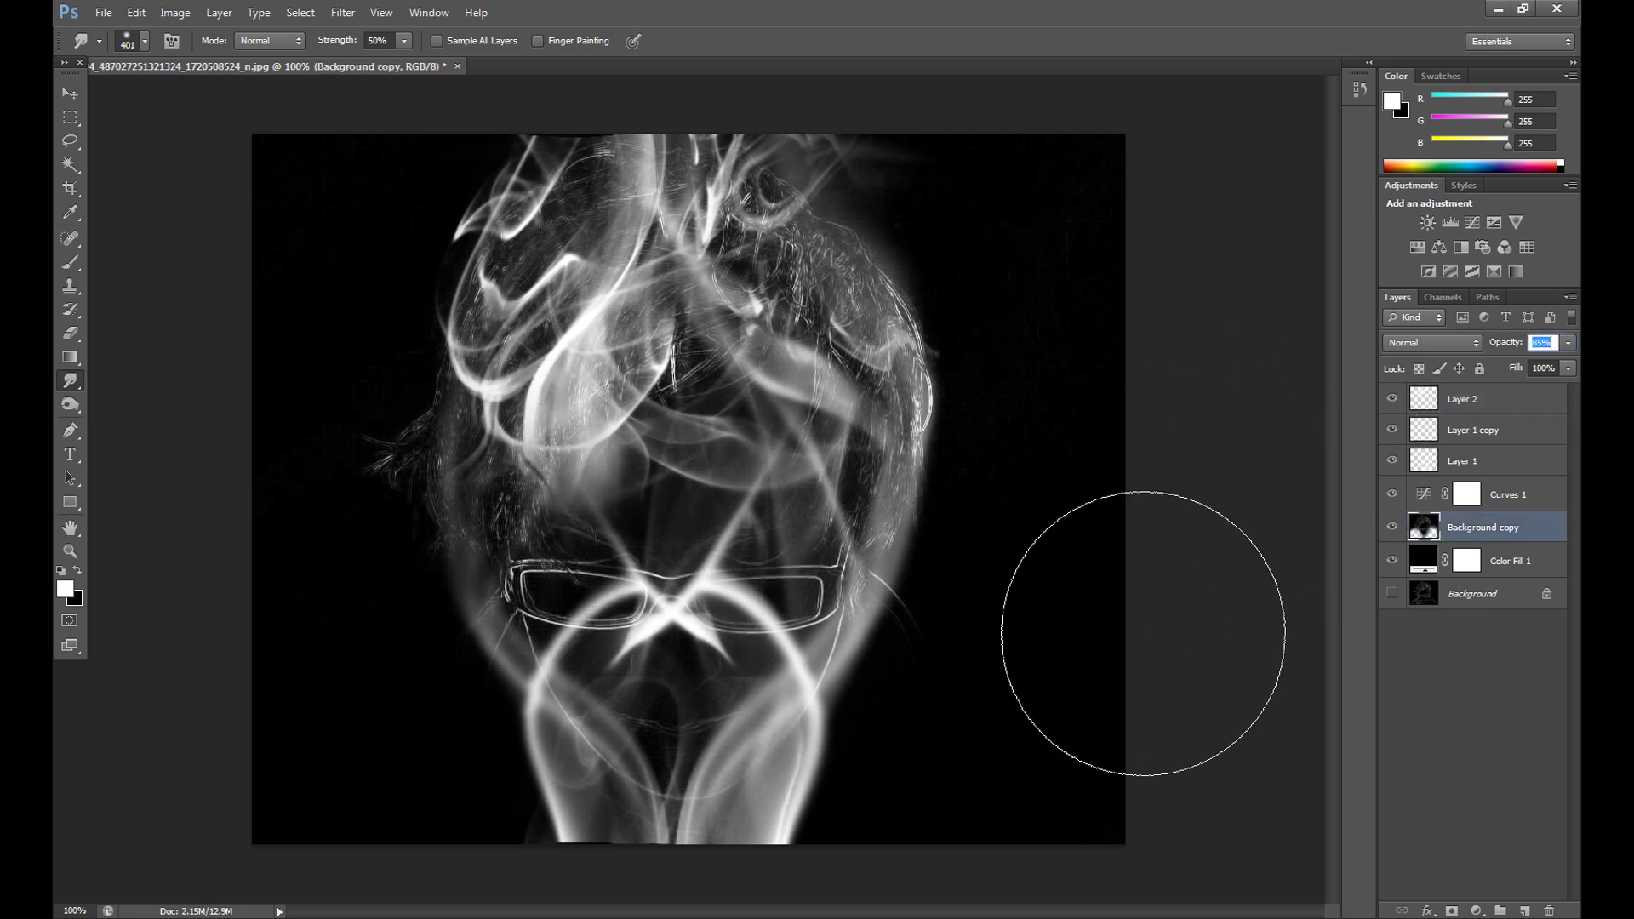
Step: Lower the Background copy edge-line layer's opacity to 60%
{"action": "left_click", "coordinate": [1569, 342]}
{"action": "left_click_drag", "start_coordinate": [1545, 362], "coordinate": [1540, 365]}
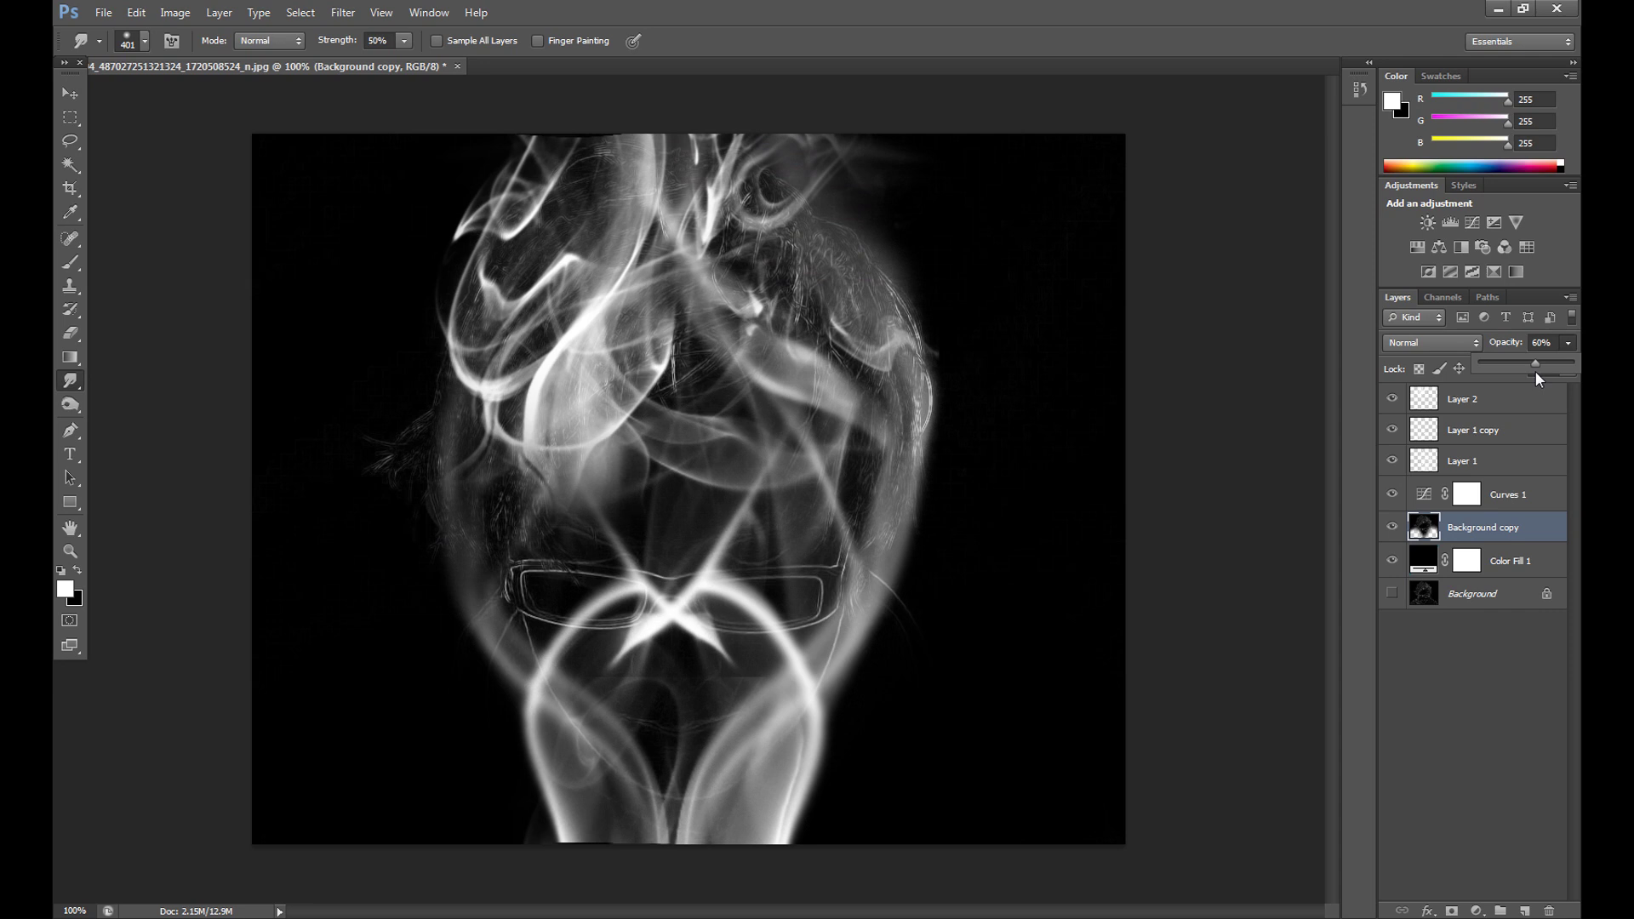
{"action": "left_click", "coordinate": [1568, 342]}
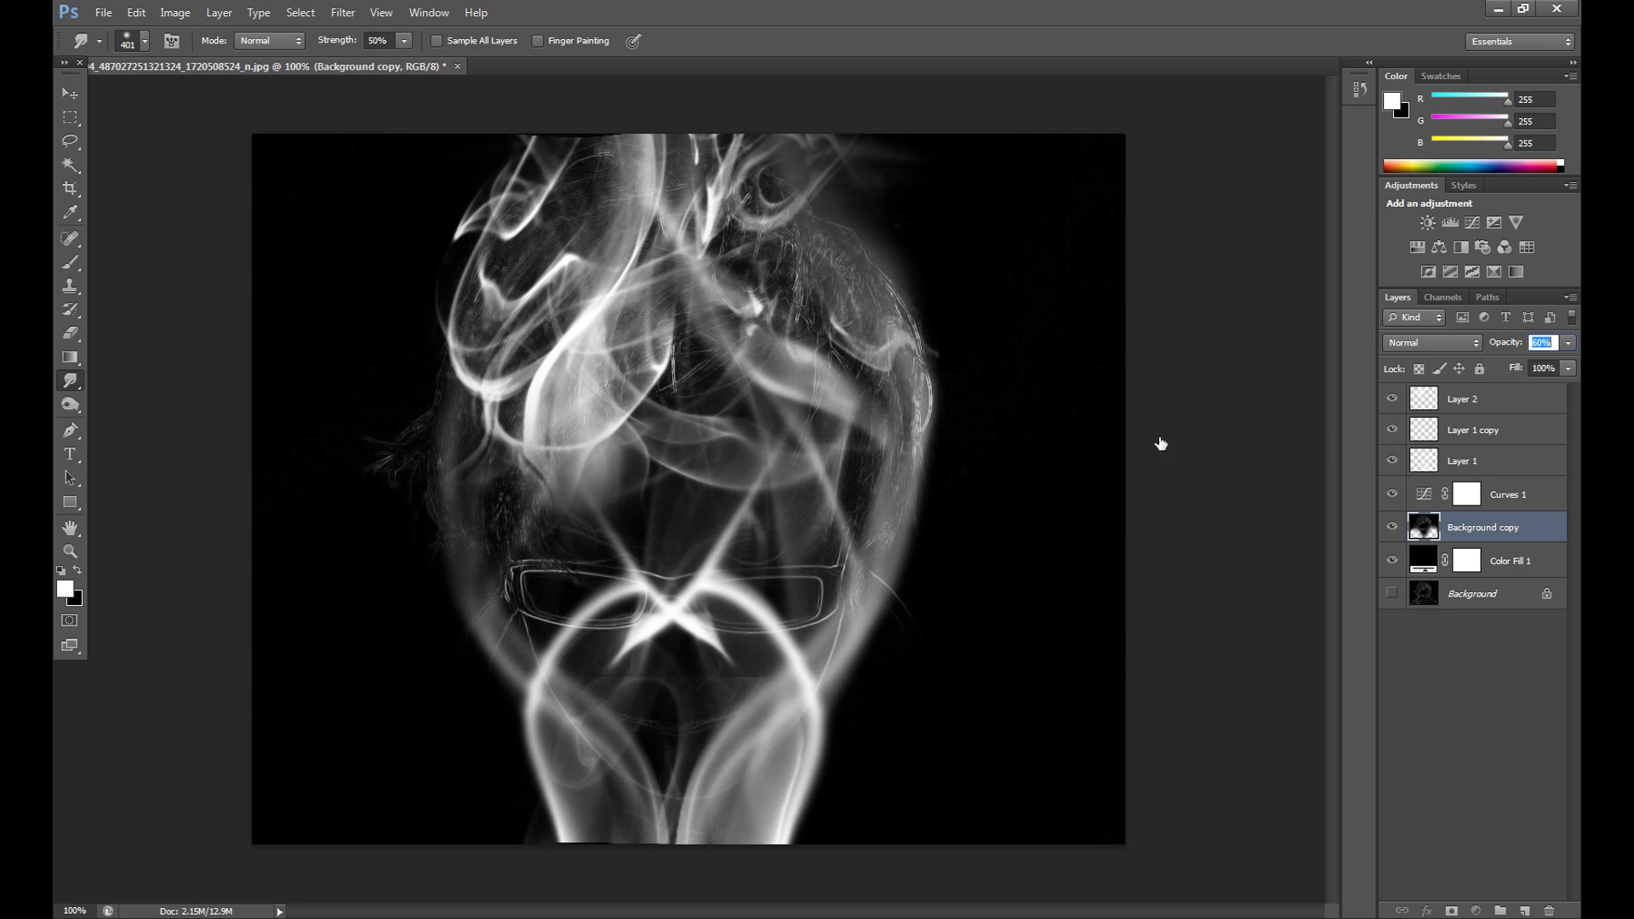
{"action": "left_click", "coordinate": [1422, 432]}
{"action": "left_click", "coordinate": [414, 461]}
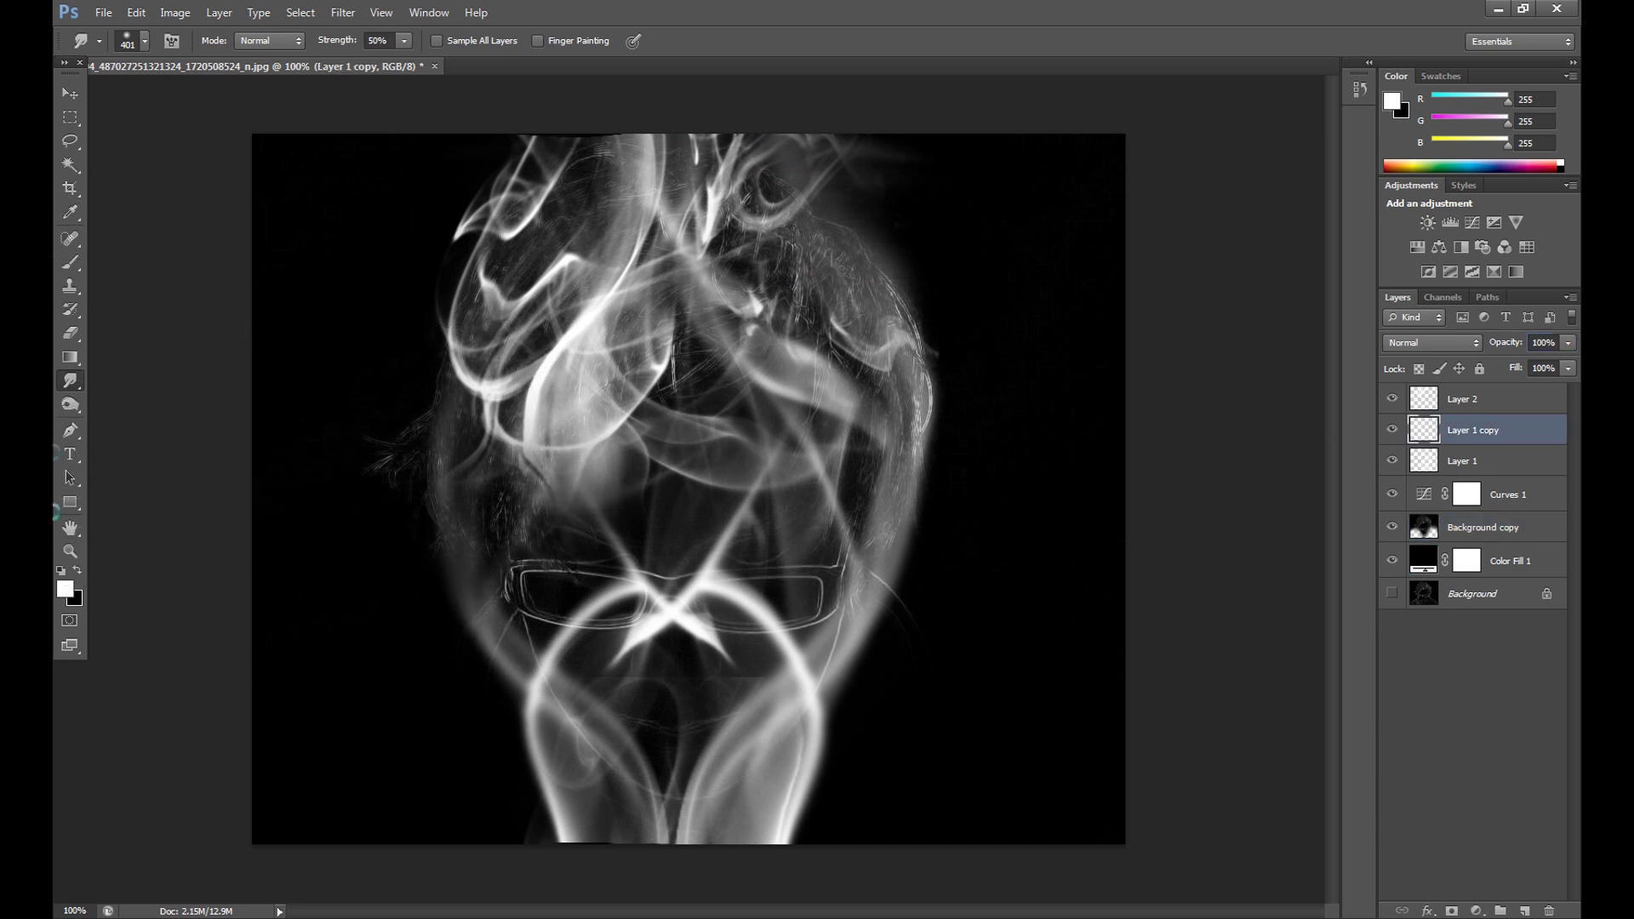
{"action": "left_click", "coordinate": [70, 334]}
{"action": "left_click", "coordinate": [1482, 527]}
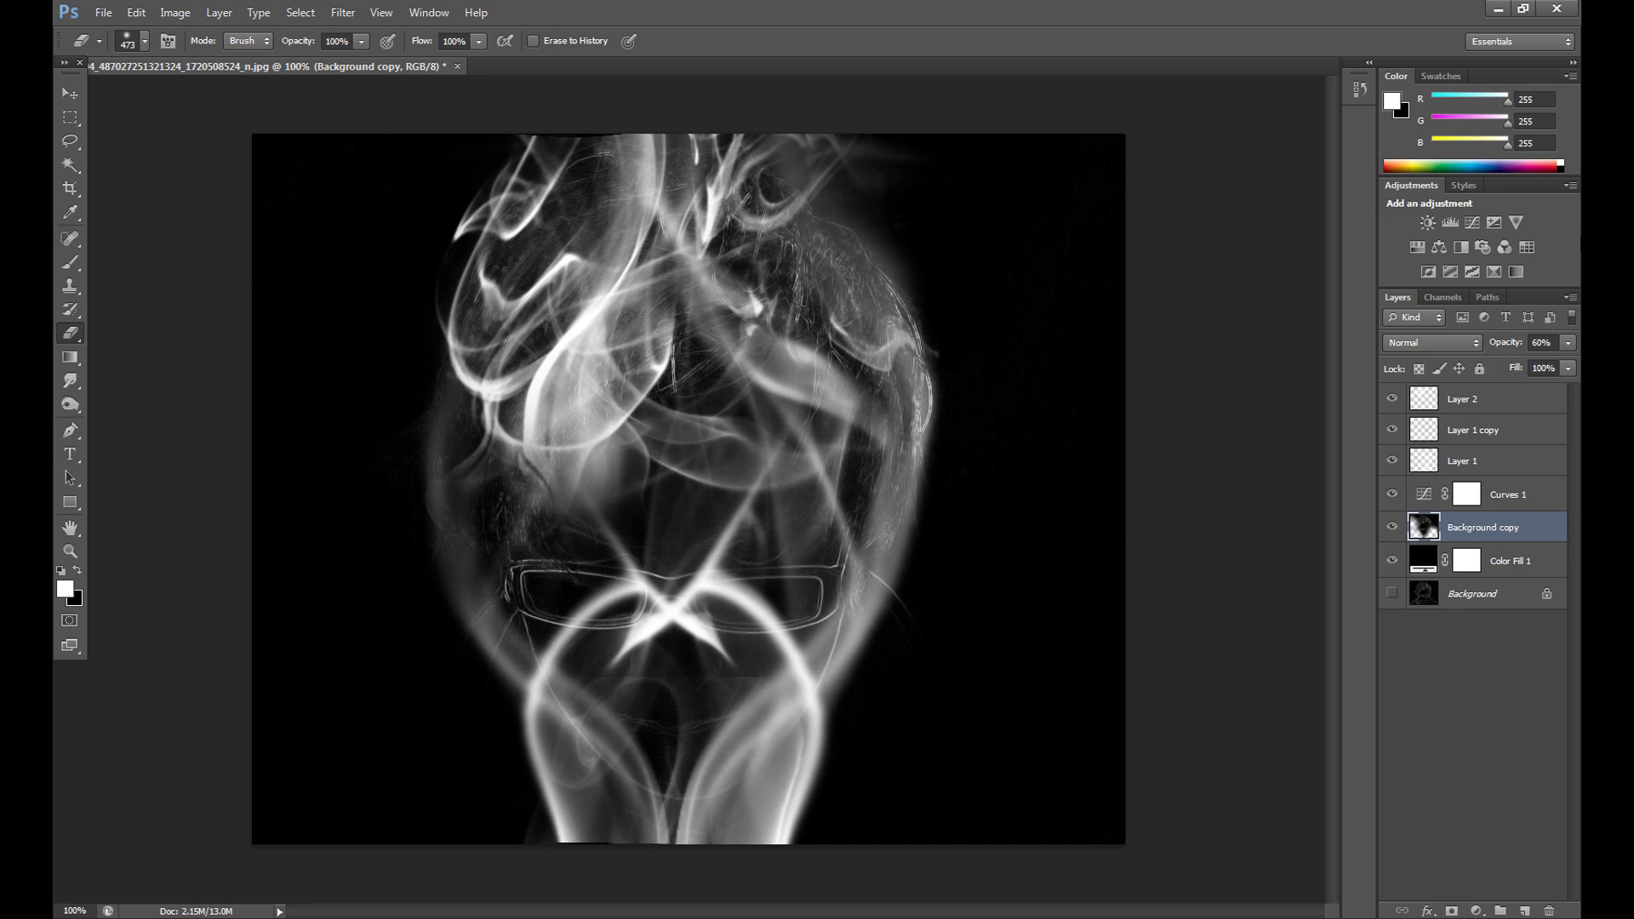
Step: Add a new layer above Layer 2 and create a Gradient Fill layer
{"action": "left_click", "coordinate": [1528, 401]}
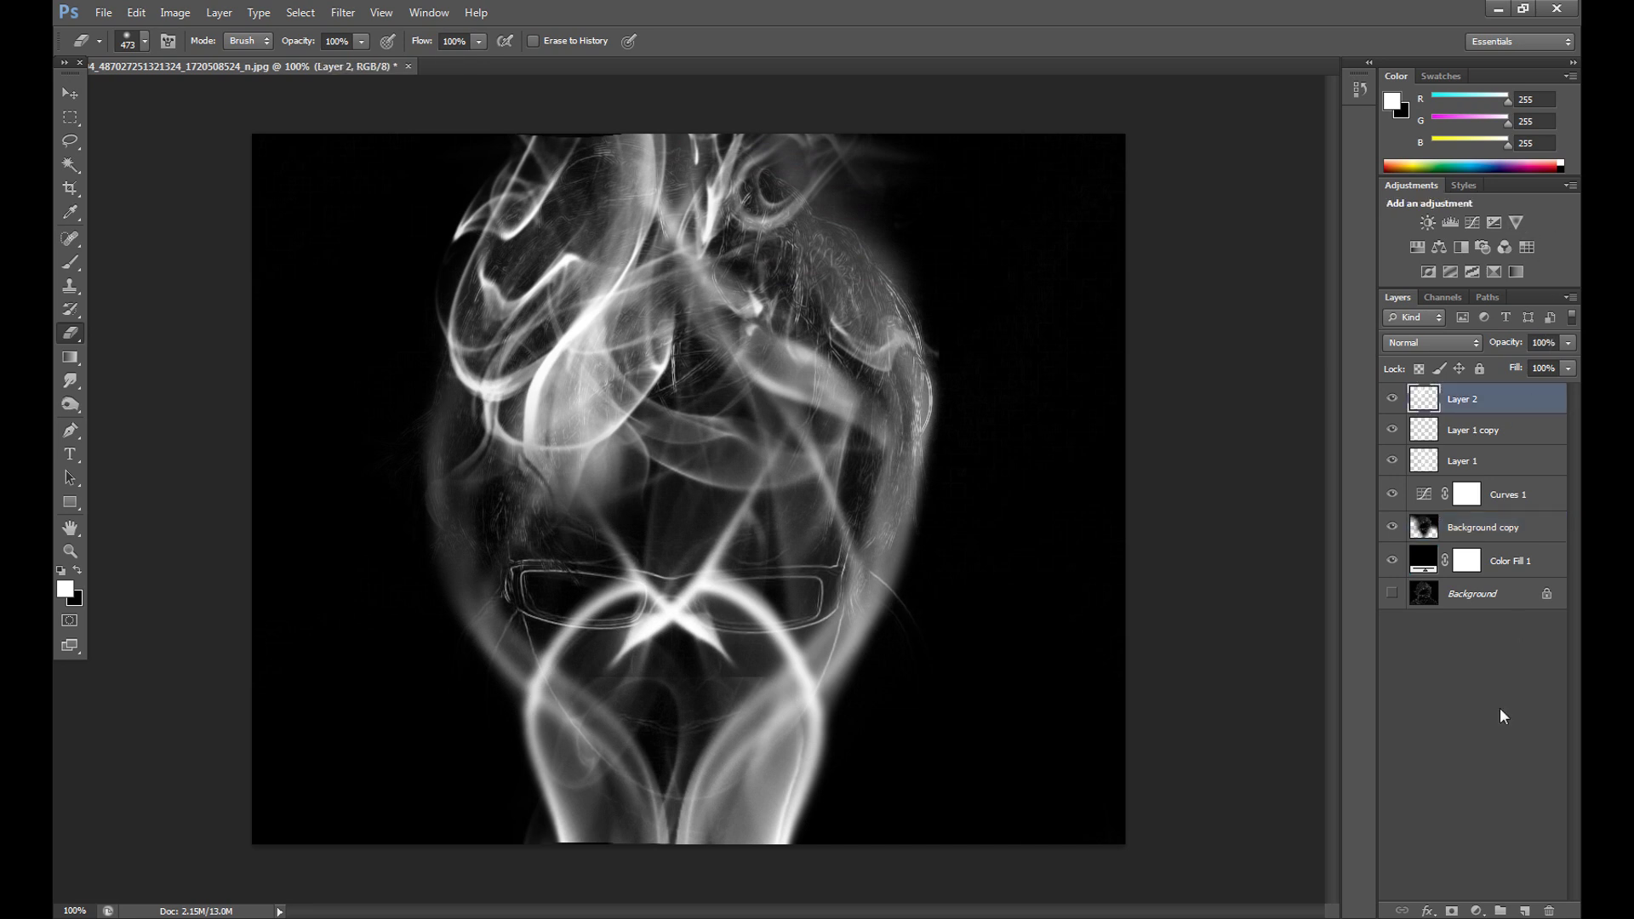
{"action": "left_click", "coordinate": [1525, 911]}
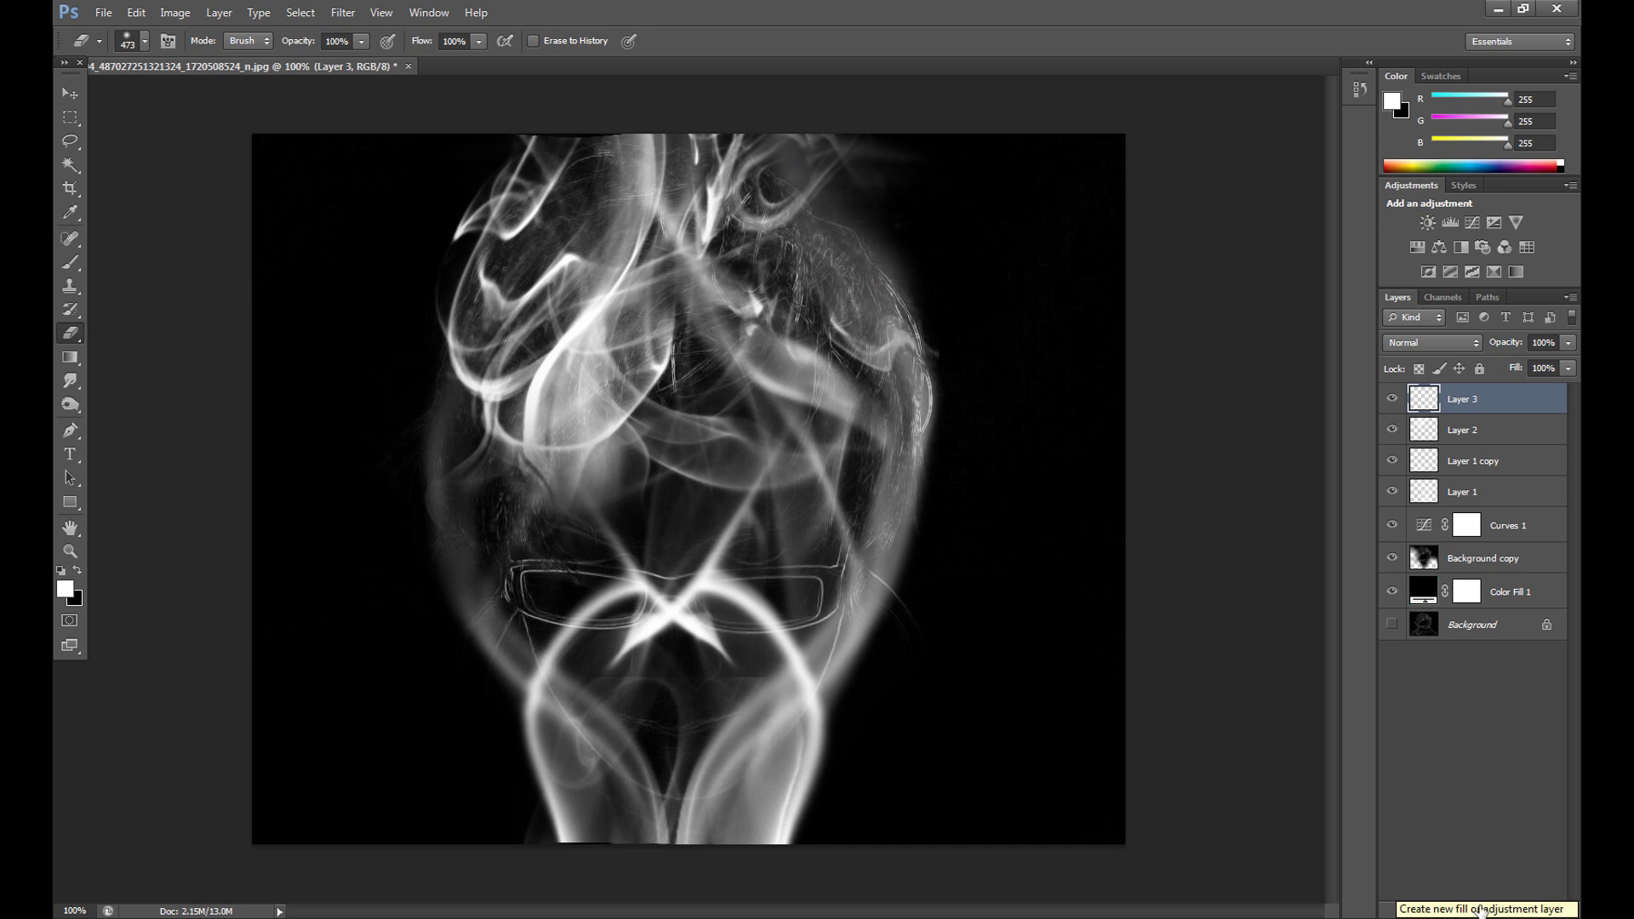
{"action": "left_click", "coordinate": [1480, 912]}
{"action": "left_click", "coordinate": [1471, 526]}
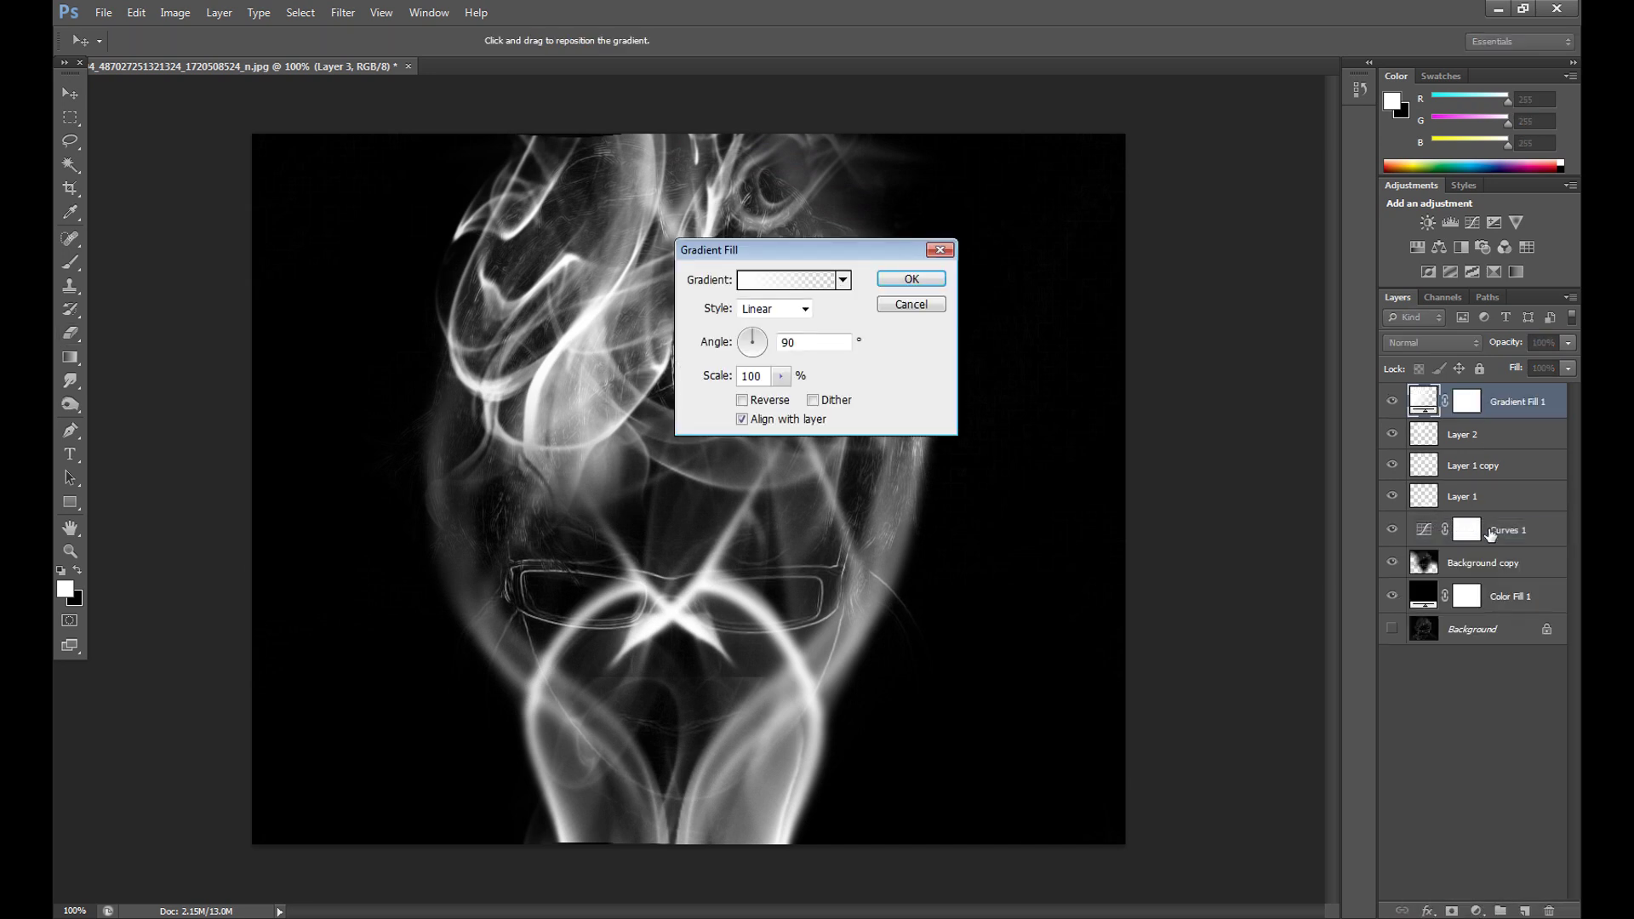
{"action": "left_click_drag", "start_coordinate": [813, 250], "coordinate": [1174, 351]}
Step: Fill it with the Green, Yellow, Orange preset gradient and confirm both dialogs
{"action": "left_click", "coordinate": [1174, 378]}
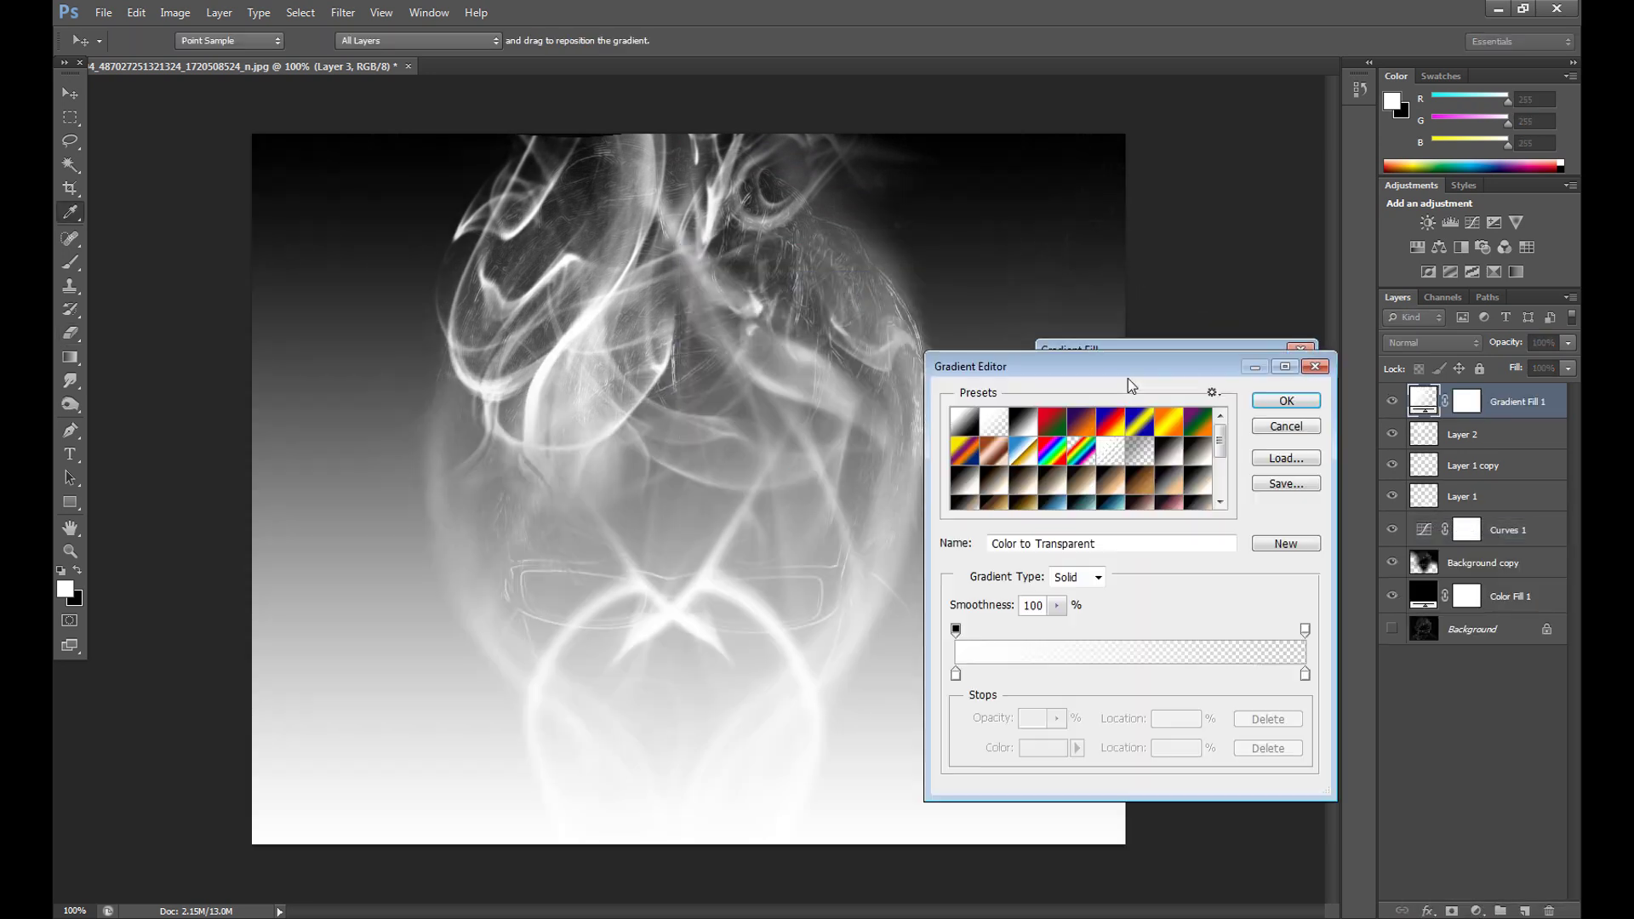
{"action": "left_click", "coordinate": [1220, 502]}
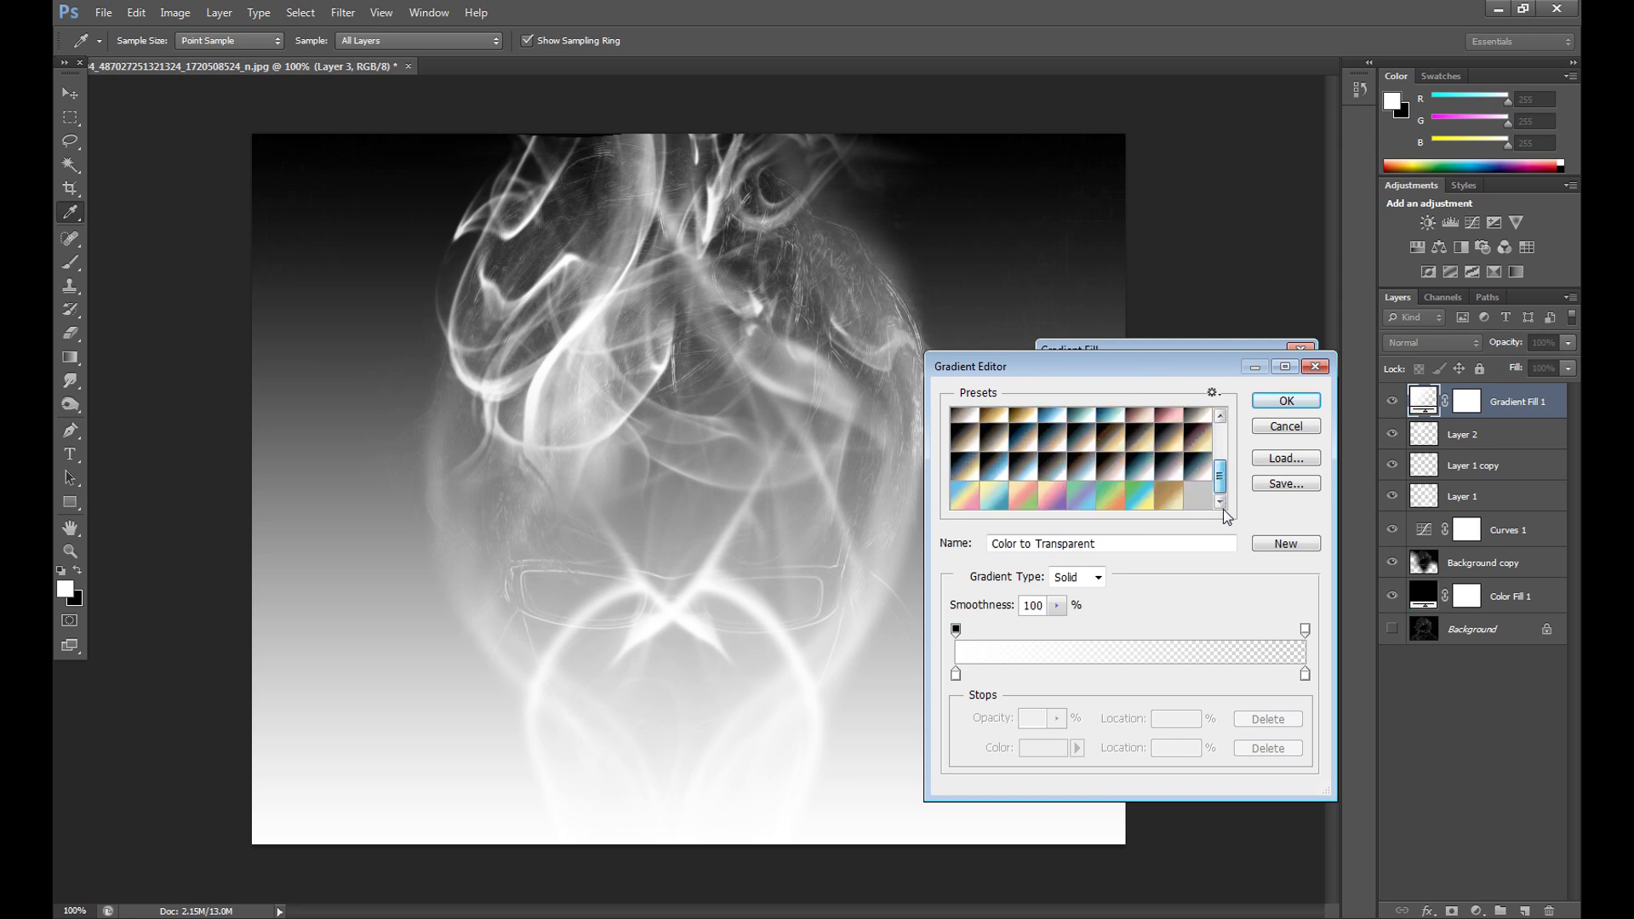
{"action": "left_click", "coordinate": [1108, 500]}
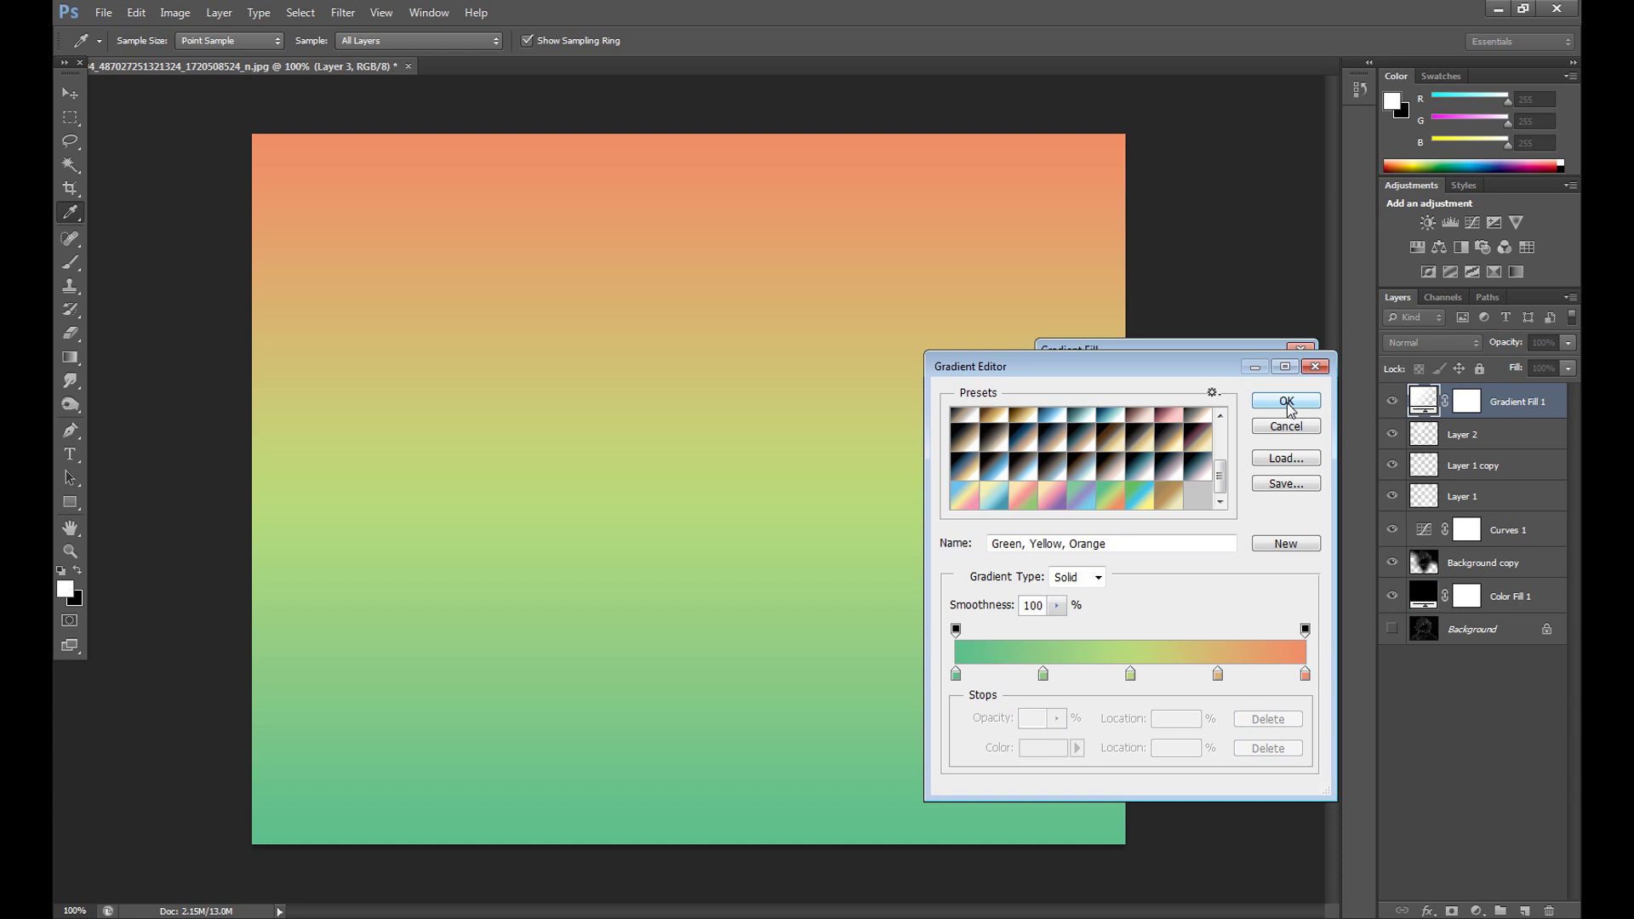
{"action": "left_click", "coordinate": [1214, 394]}
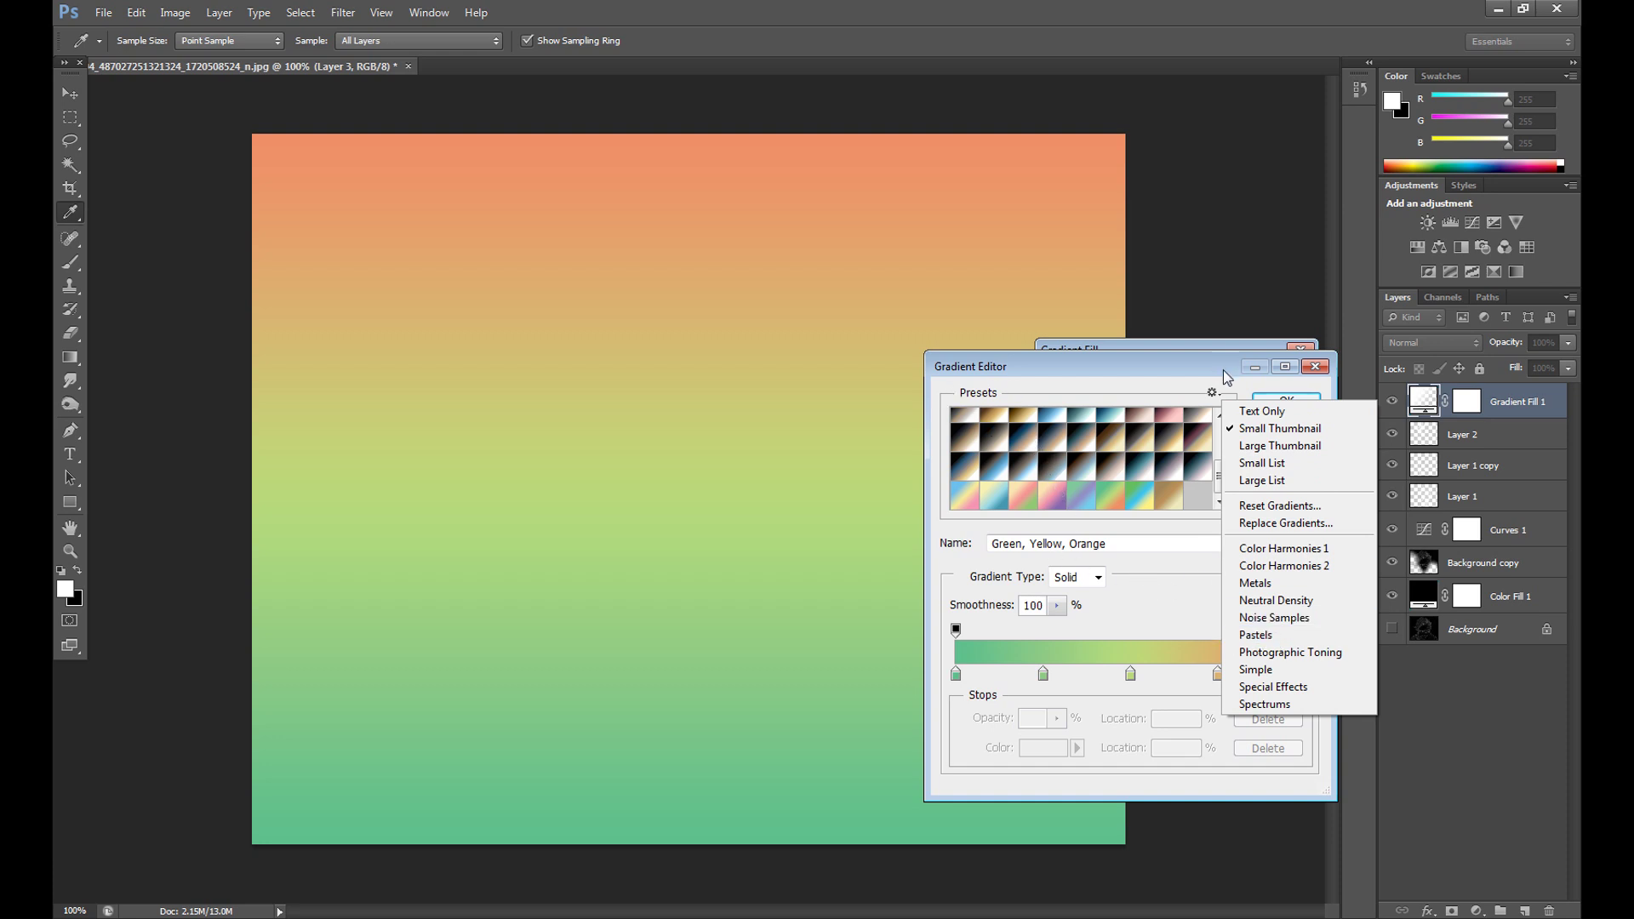
{"action": "left_click", "coordinate": [1221, 393]}
{"action": "left_click", "coordinate": [1221, 394]}
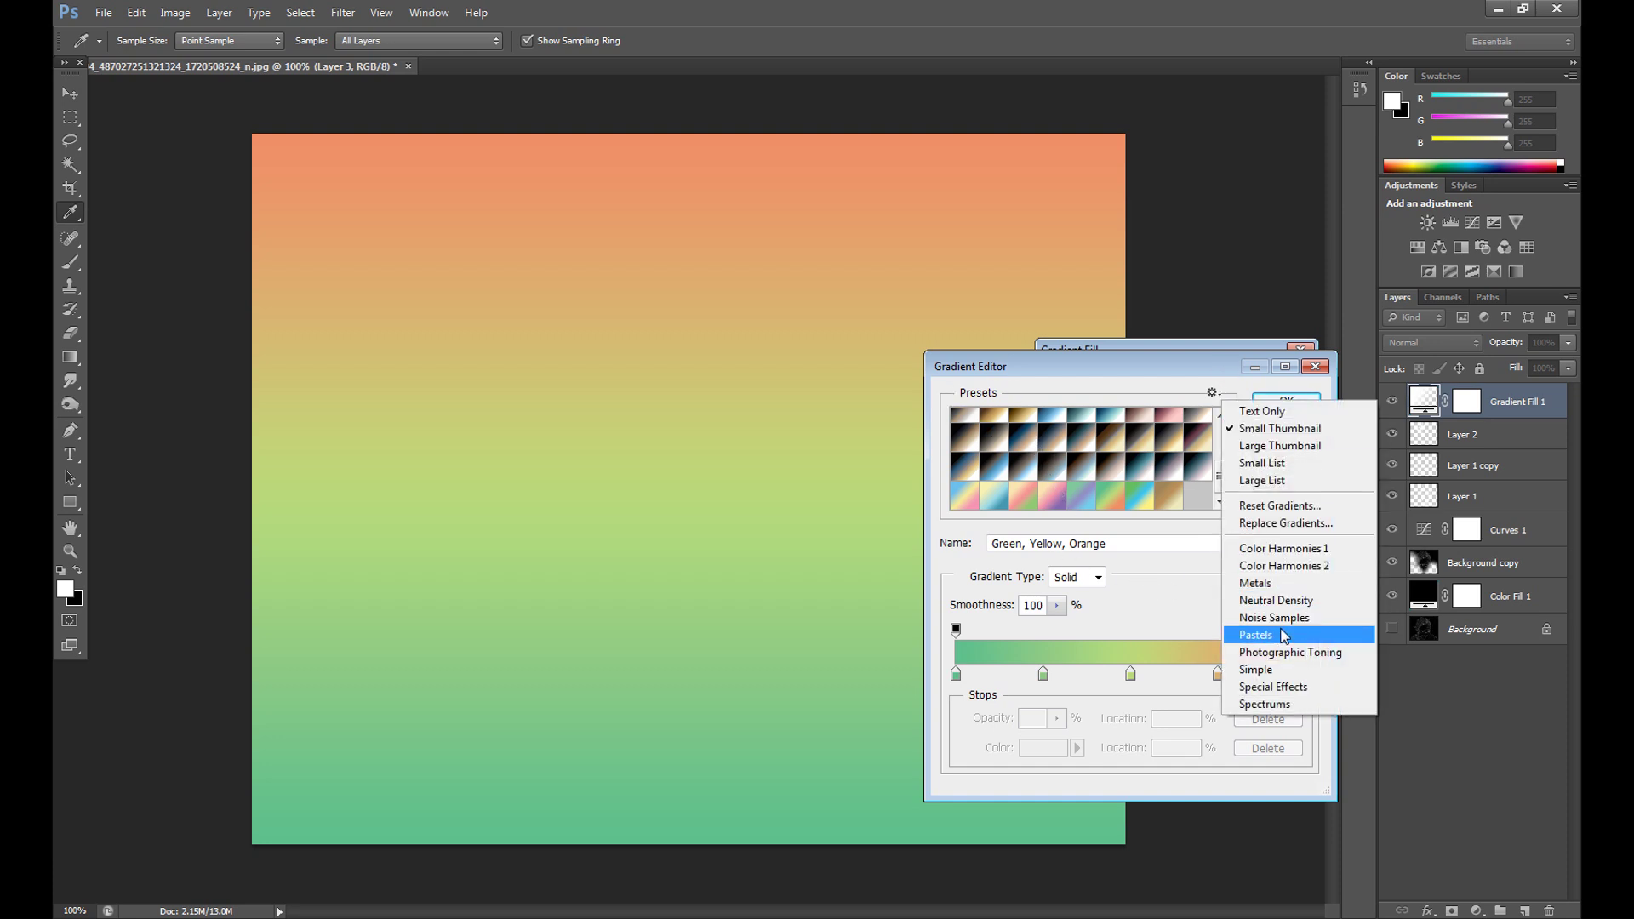
{"action": "left_click", "coordinate": [1178, 379]}
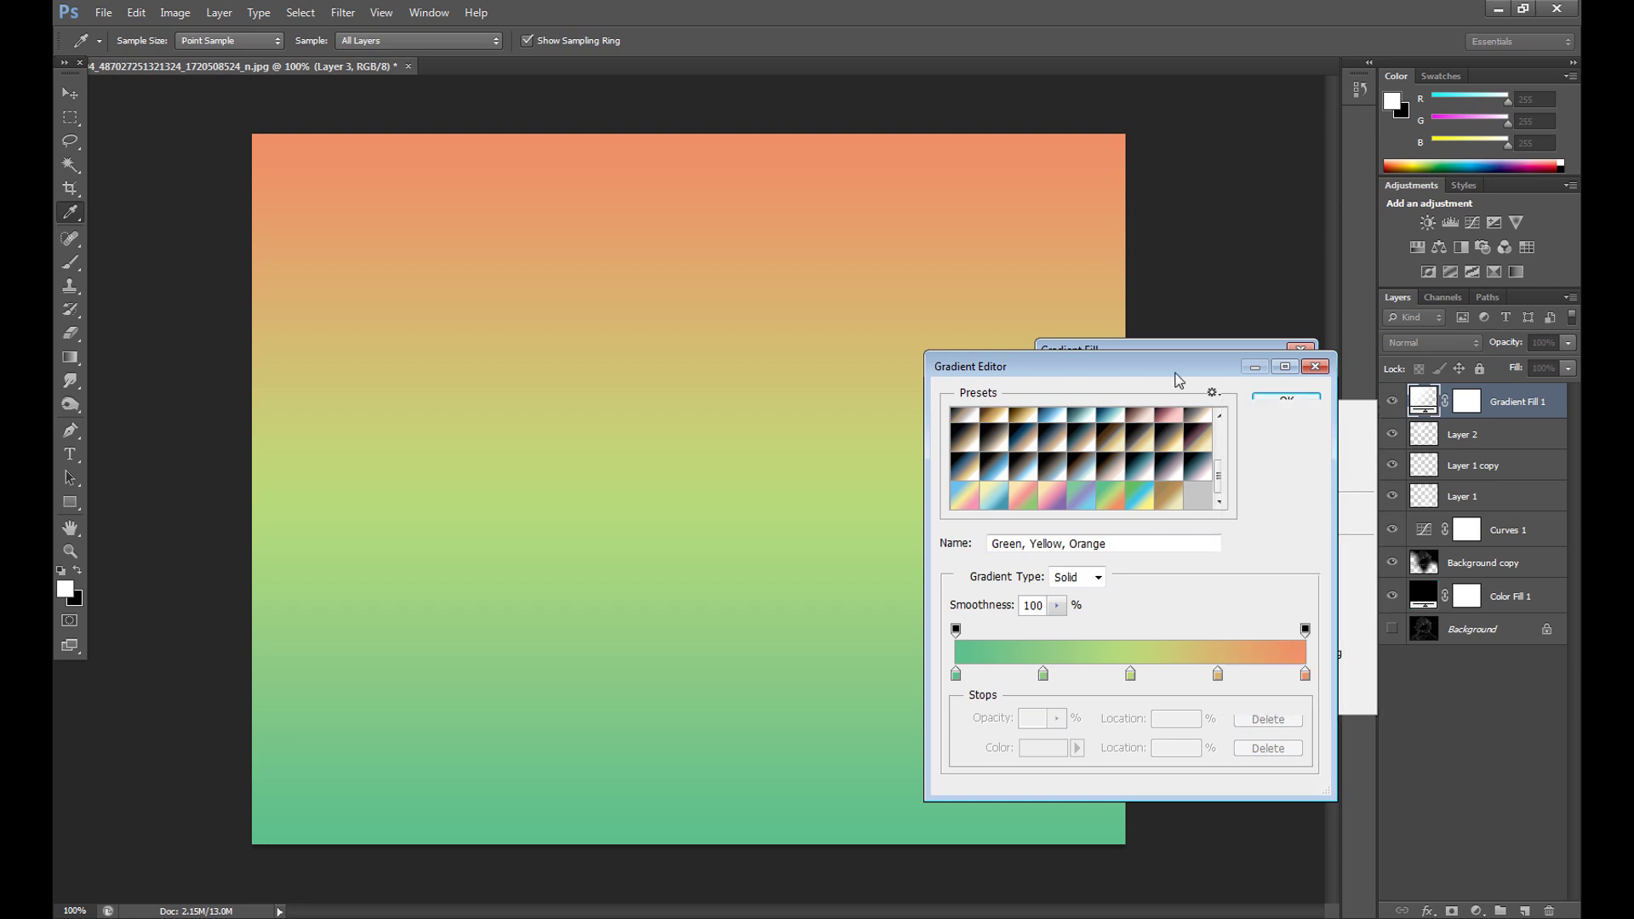
{"action": "left_click", "coordinate": [1285, 401]}
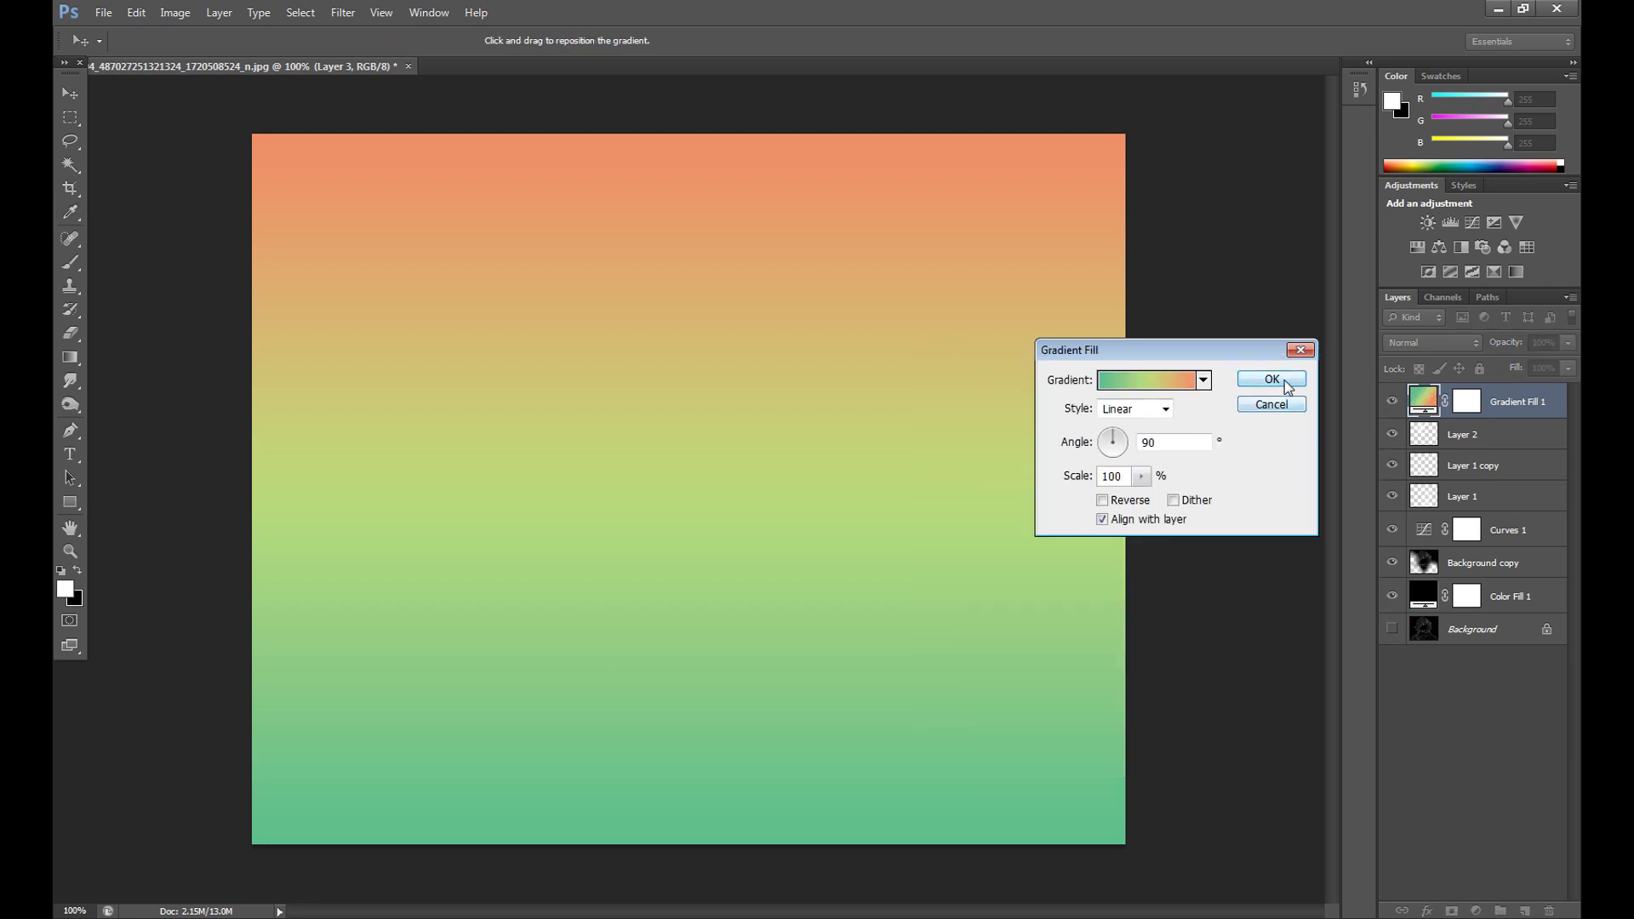
{"action": "left_click", "coordinate": [1284, 379]}
Step: Try Overlay, then settle on Multiply as Gradient Fill 1's blend mode
{"action": "left_click", "coordinate": [1443, 340]}
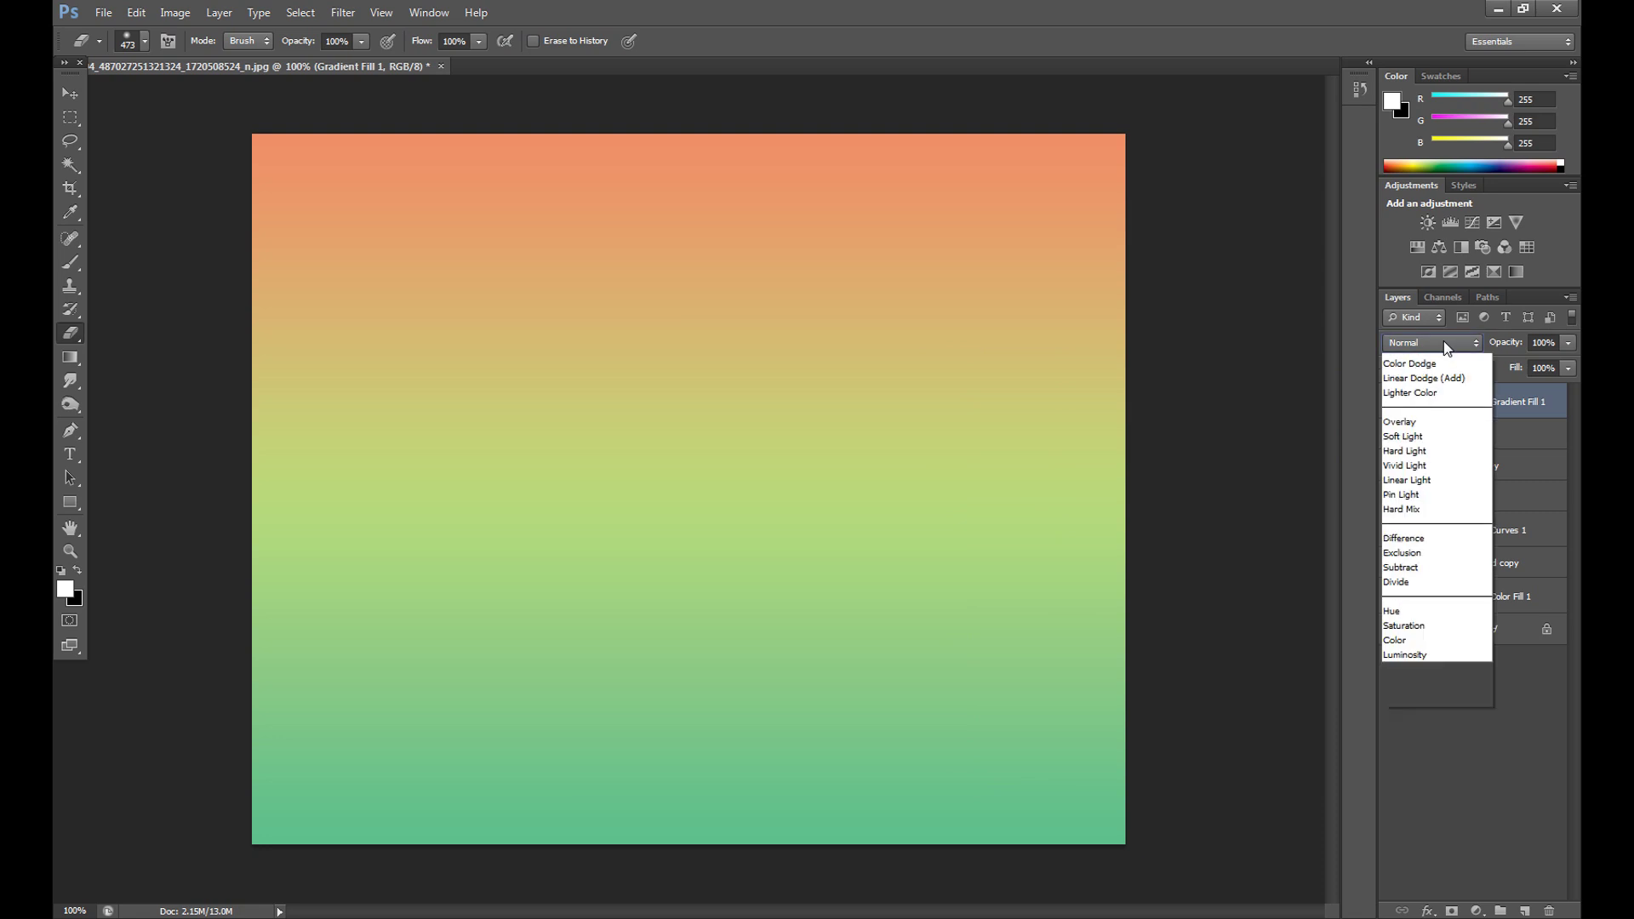
{"action": "left_click", "coordinate": [1407, 587]}
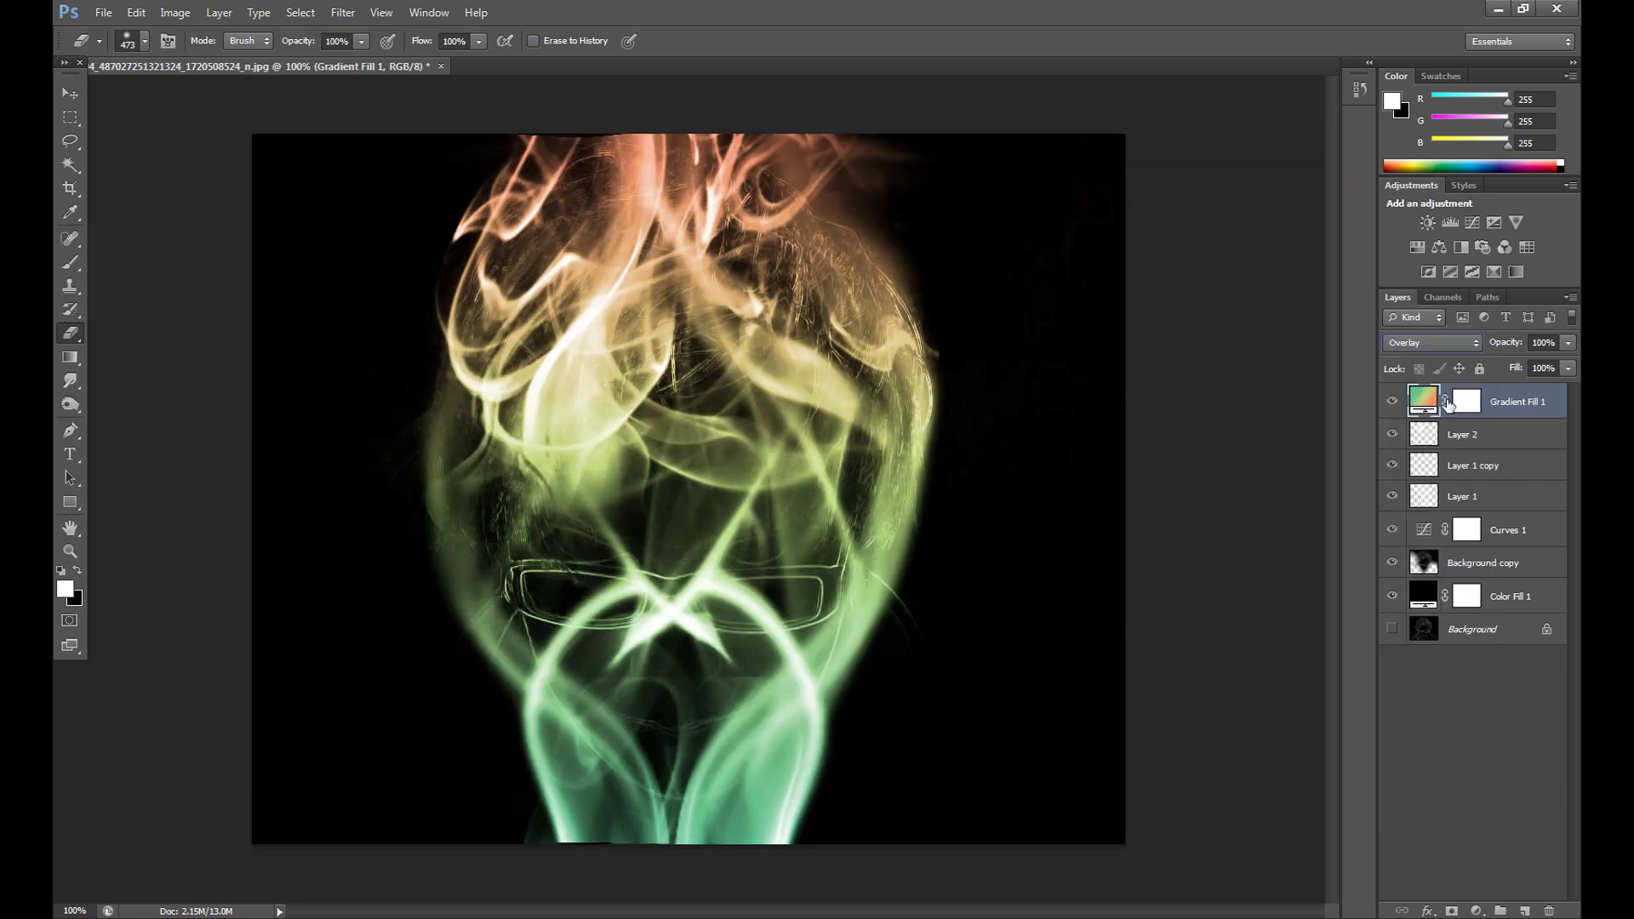
{"action": "left_click", "coordinate": [1433, 347]}
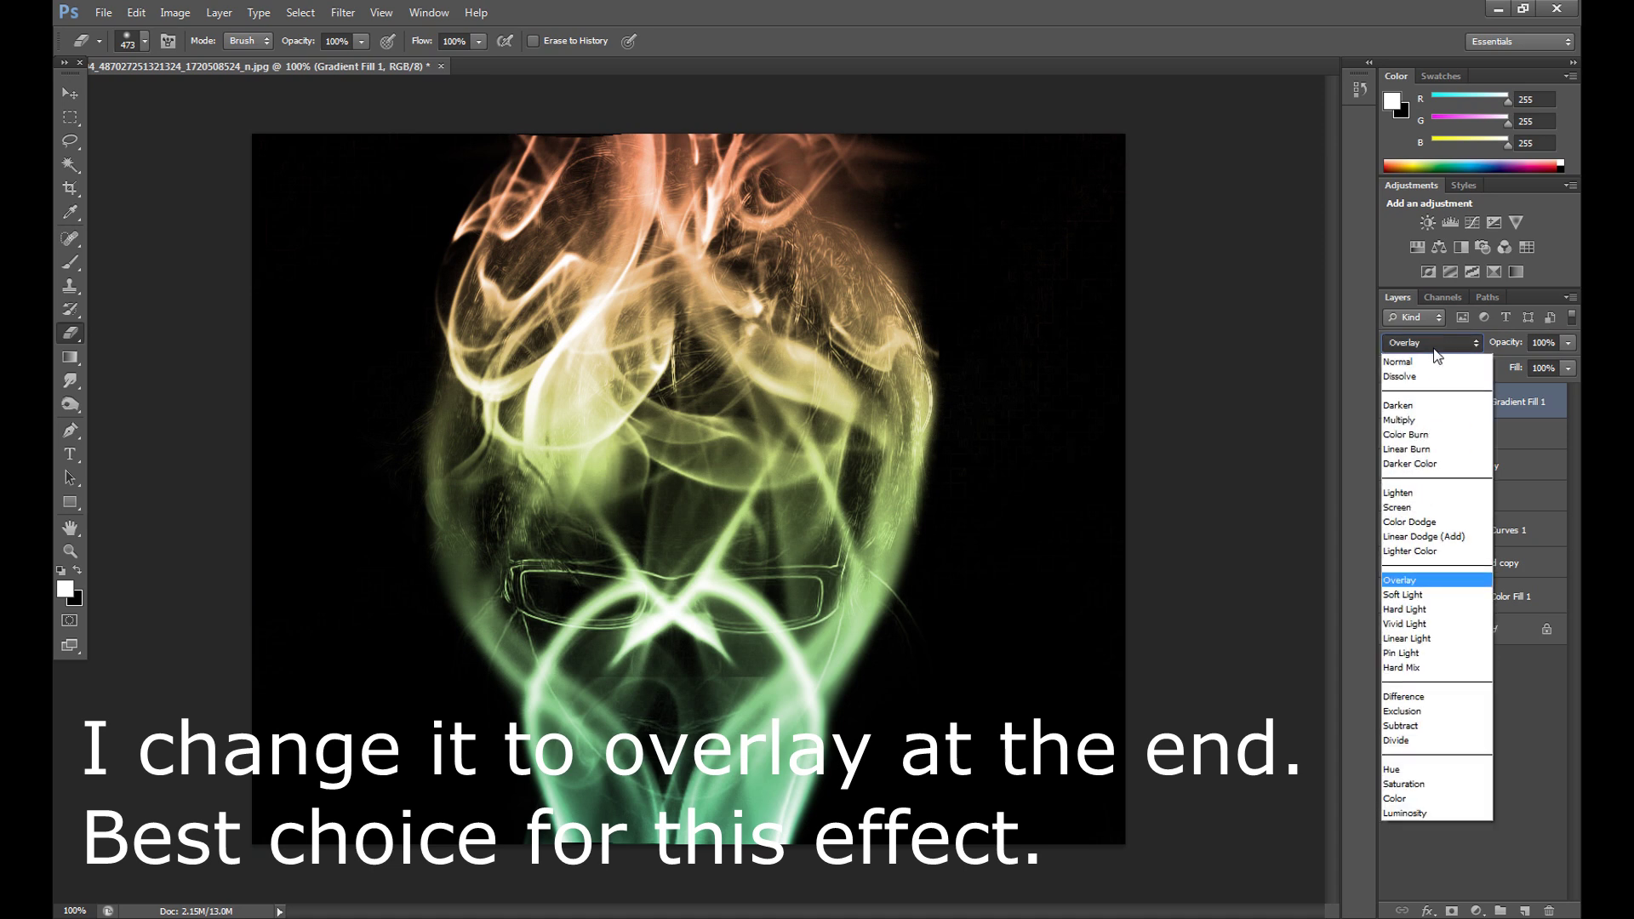
{"action": "left_click", "coordinate": [1425, 422]}
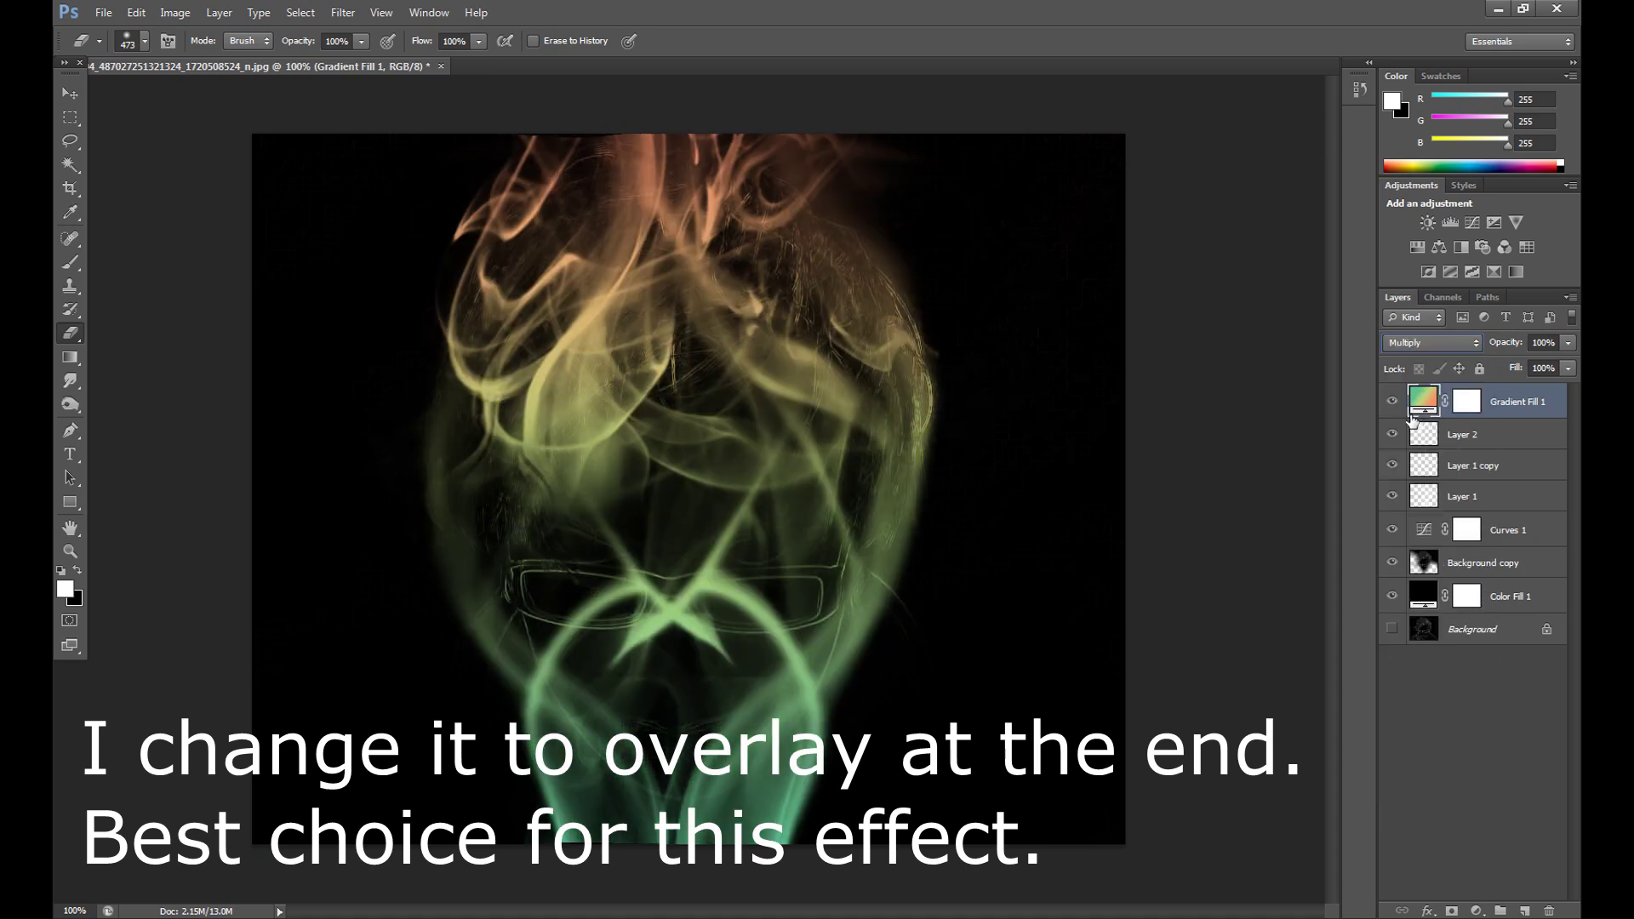
Step: Duplicate Layer 1 as Layer 1 copy 2 and offset the copy on the canvas
{"action": "left_click", "coordinate": [1455, 496]}
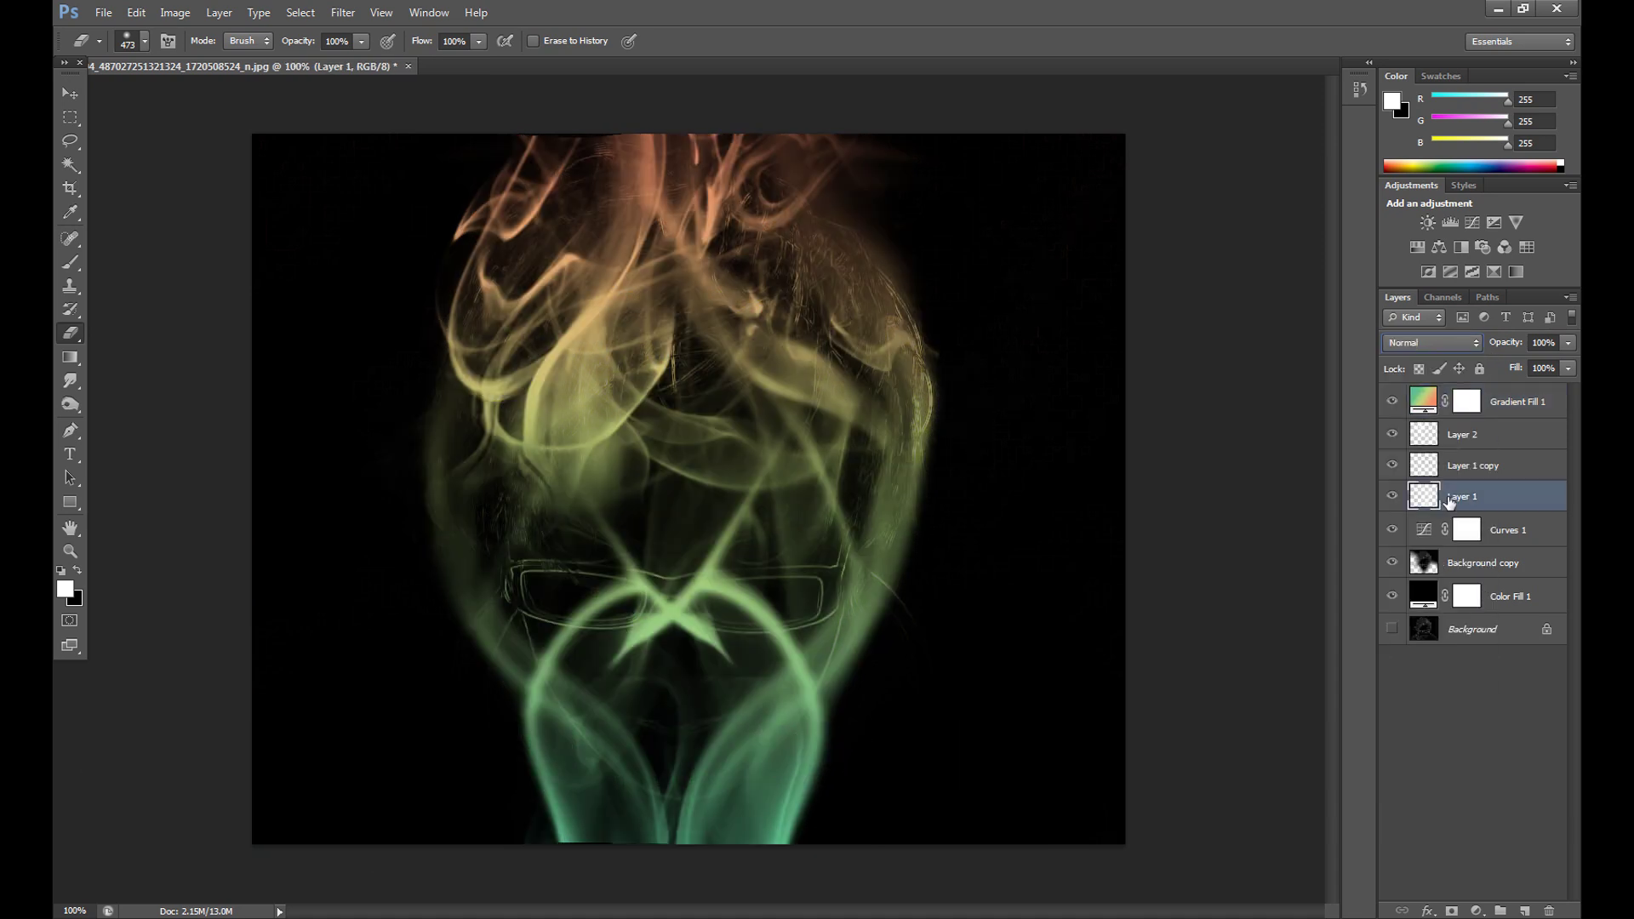
{"action": "right_click", "coordinate": [1455, 496]}
{"action": "left_click", "coordinate": [1302, 348]}
{"action": "left_click", "coordinate": [974, 289]}
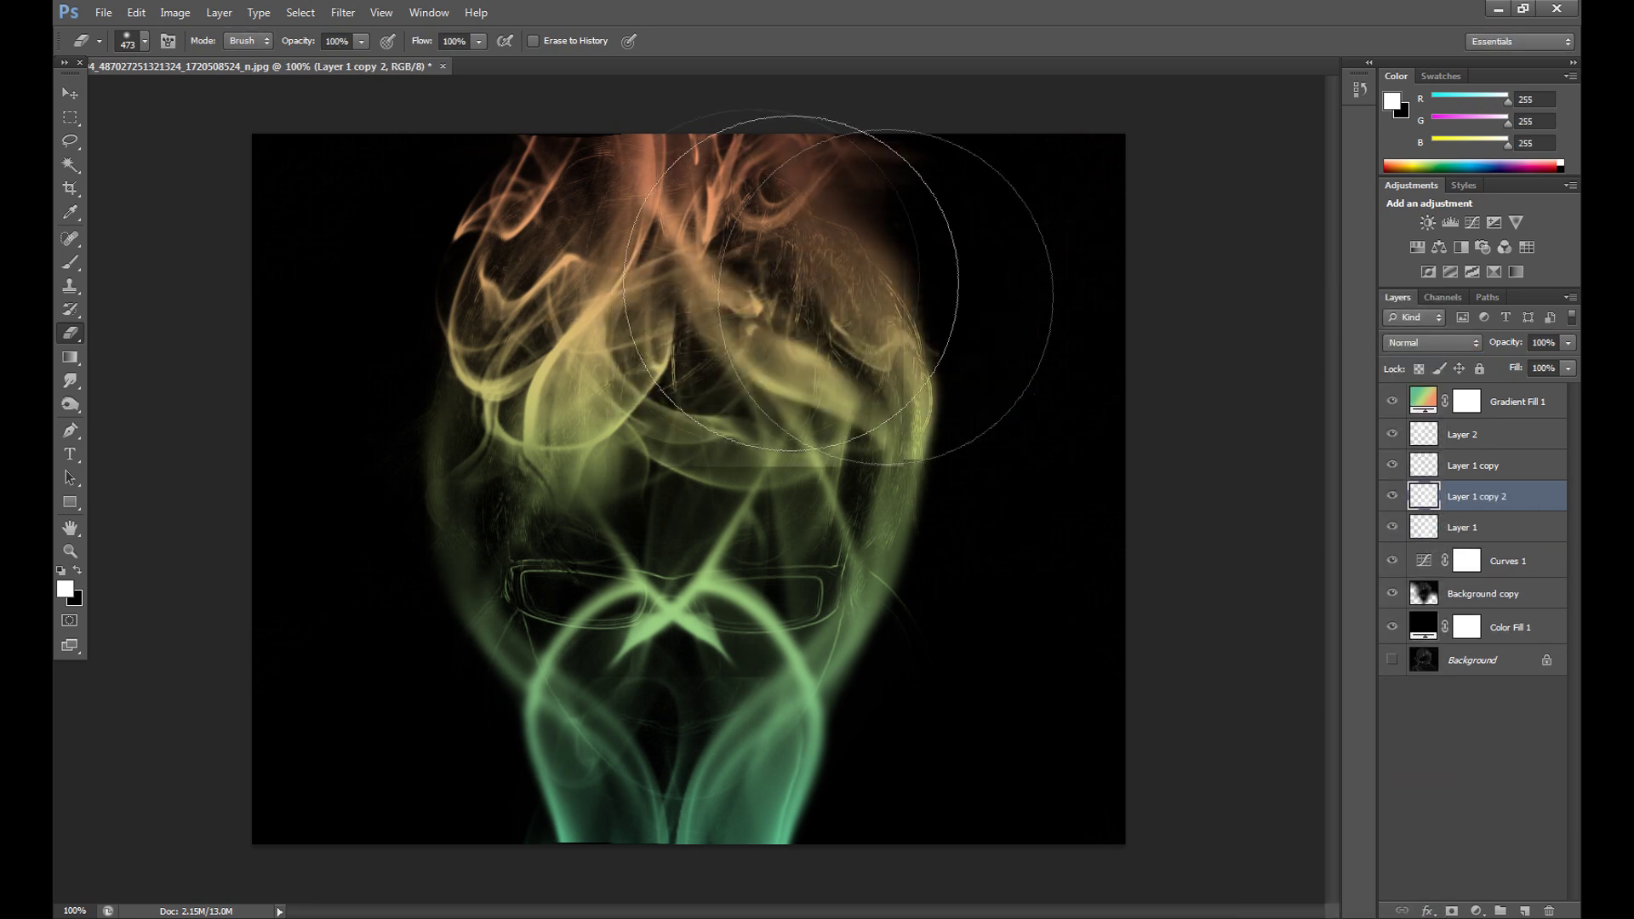
{"action": "left_click", "coordinate": [68, 98]}
{"action": "left_click_drag", "start_coordinate": [766, 704], "coordinate": [799, 652]}
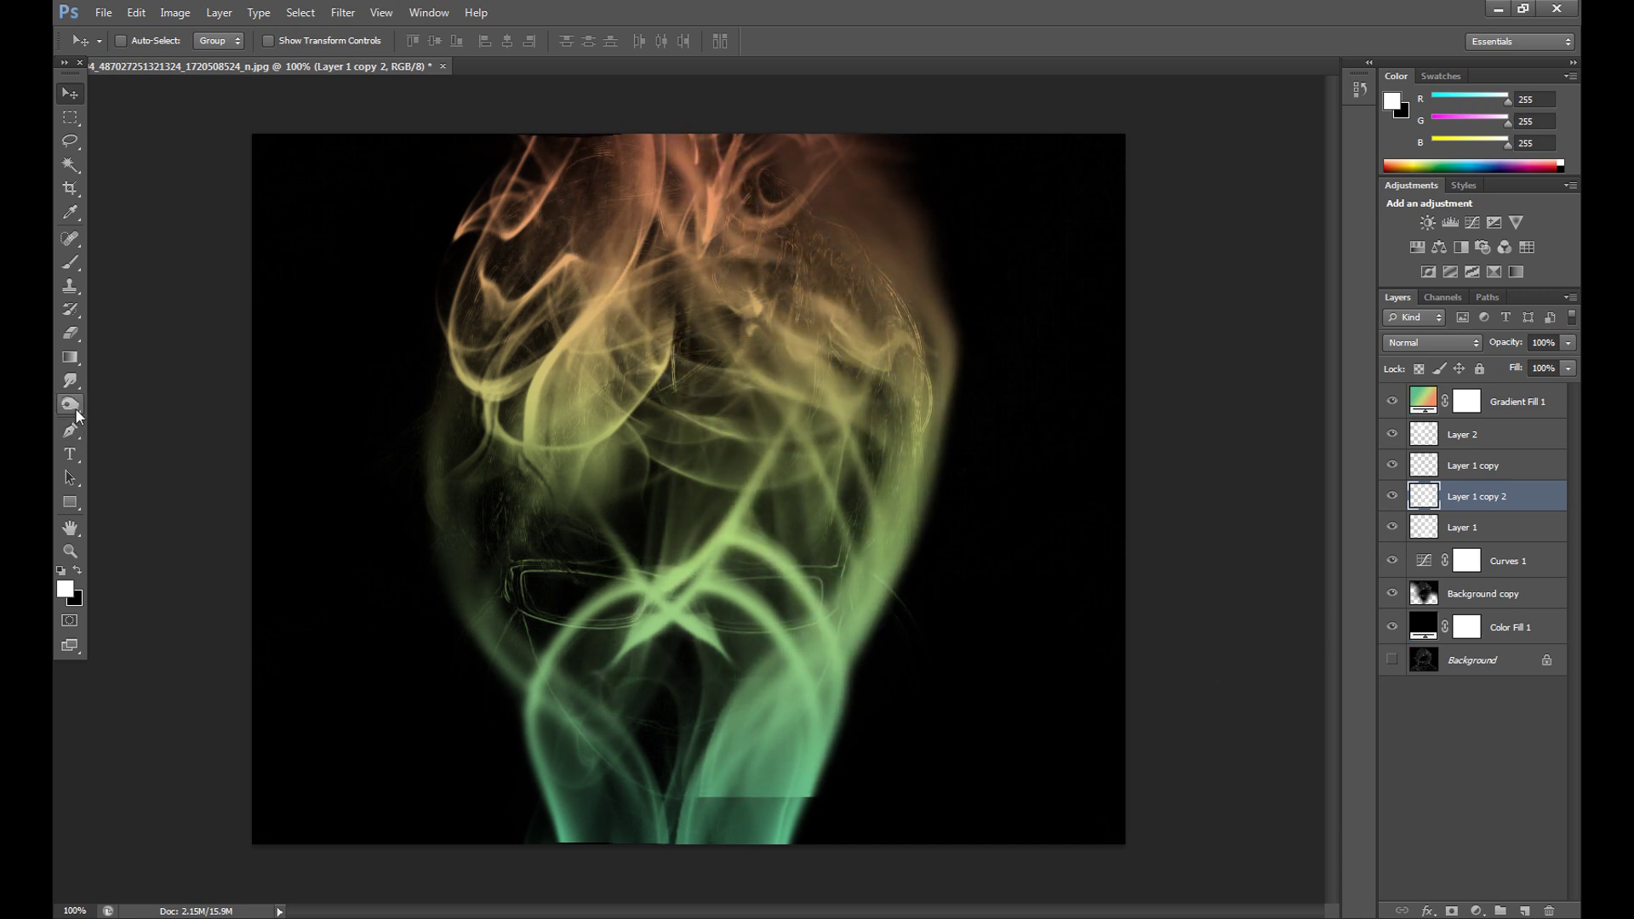
Step: Erase the duplicate's hard-edged lower patch and shift it up and to the right
{"action": "left_click", "coordinate": [70, 333]}
{"action": "left_click_drag", "start_coordinate": [755, 814], "coordinate": [820, 638]}
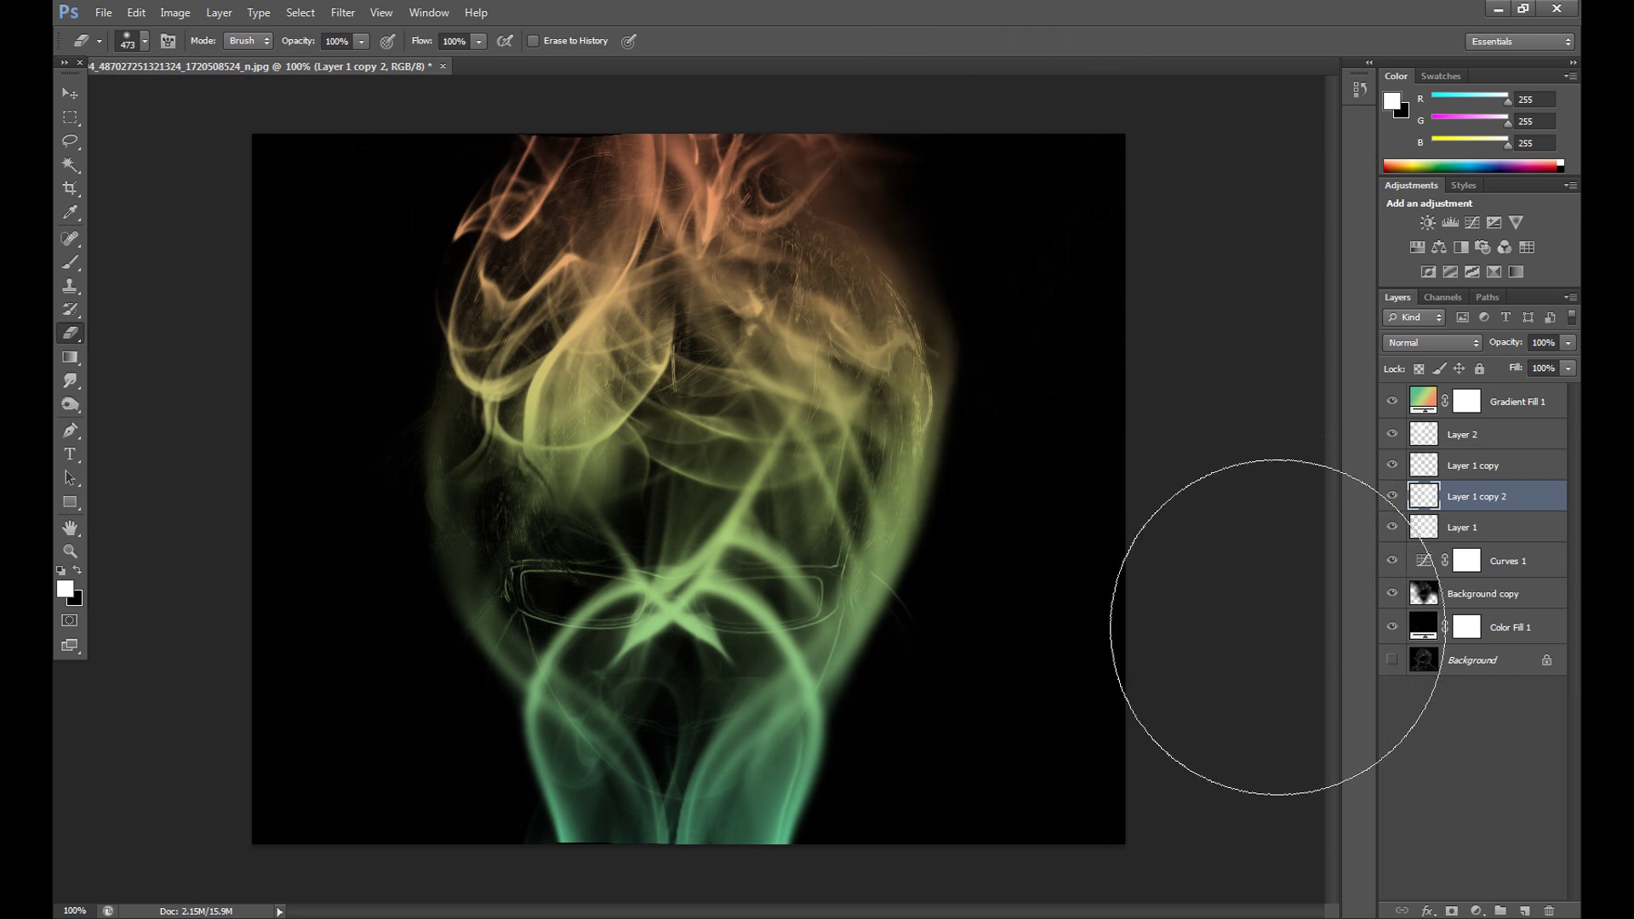
{"action": "left_click", "coordinate": [71, 93]}
{"action": "left_click_drag", "start_coordinate": [869, 553], "coordinate": [910, 459]}
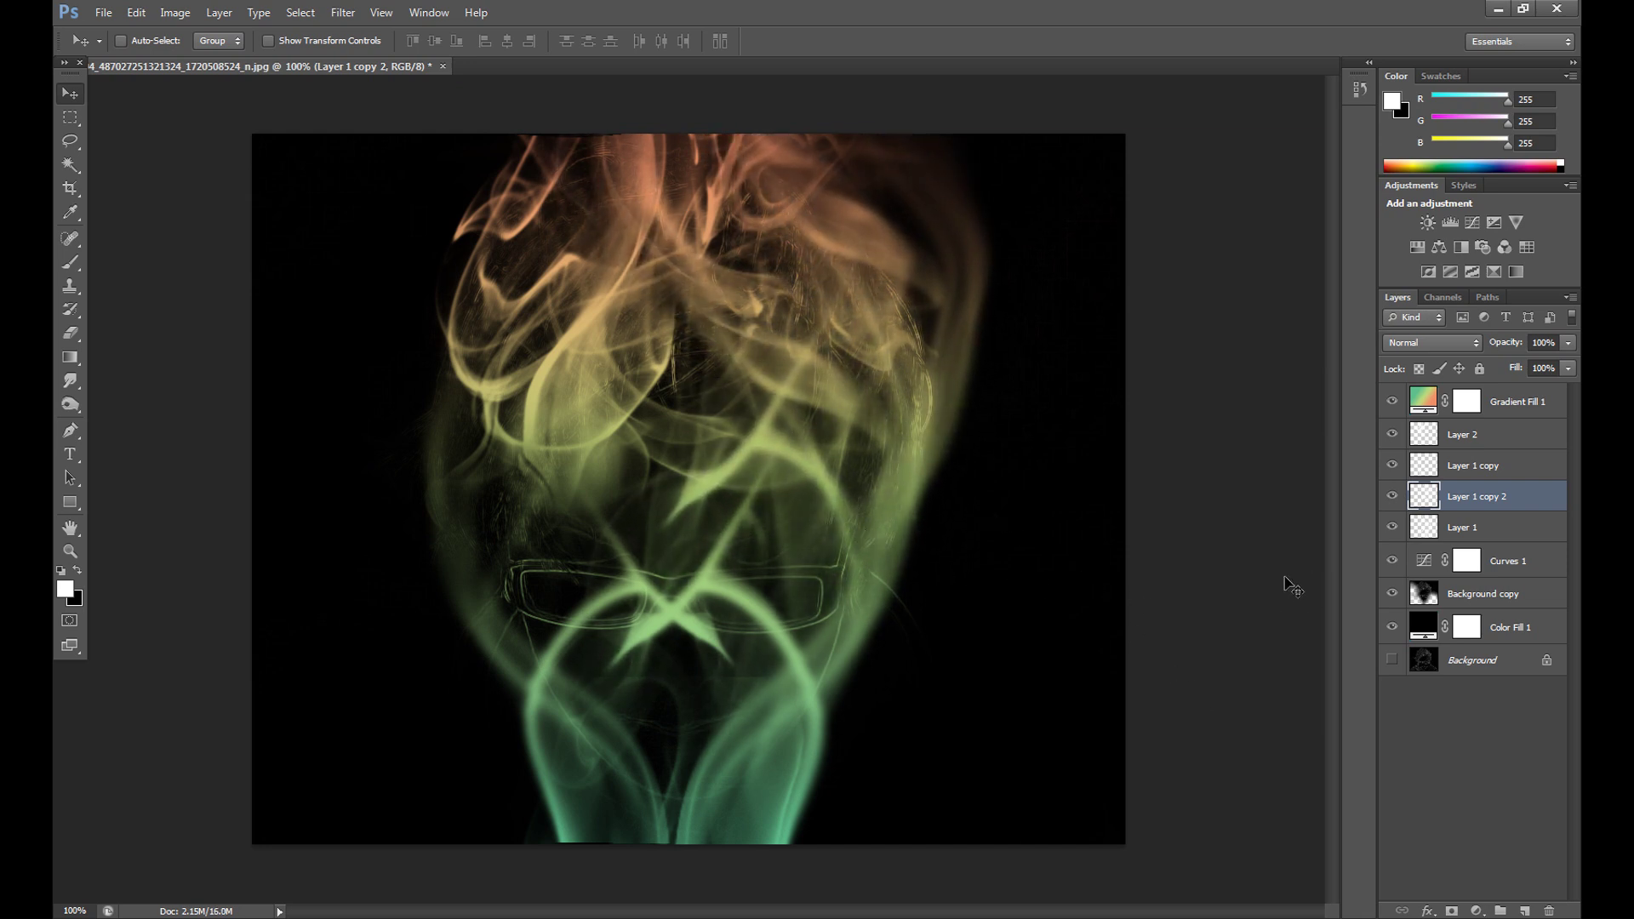
{"action": "key", "text": "alt+bracketleft"}
{"action": "key", "text": "e"}
{"action": "key", "text": "alt+bracketright"}
{"action": "left_click", "coordinate": [136, 12]}
Step: Undo the last edit, select Layer 1 and set the eraser opacity to 50%
{"action": "left_click", "coordinate": [151, 56]}
{"action": "left_click", "coordinate": [1422, 533]}
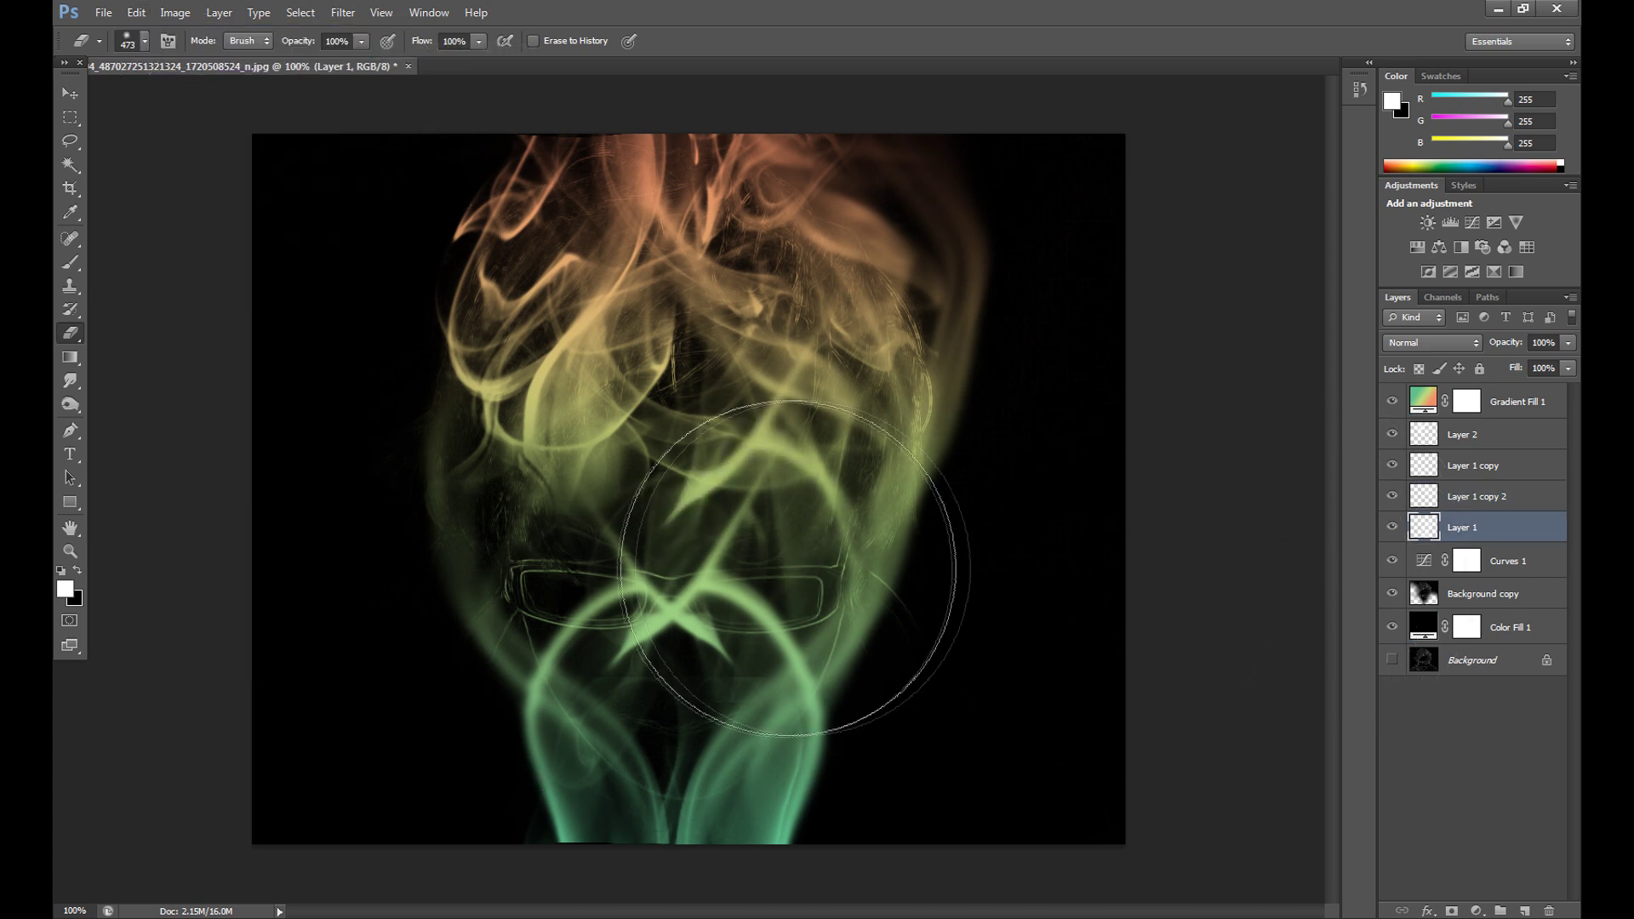
{"action": "key", "text": "alt+bracketright"}
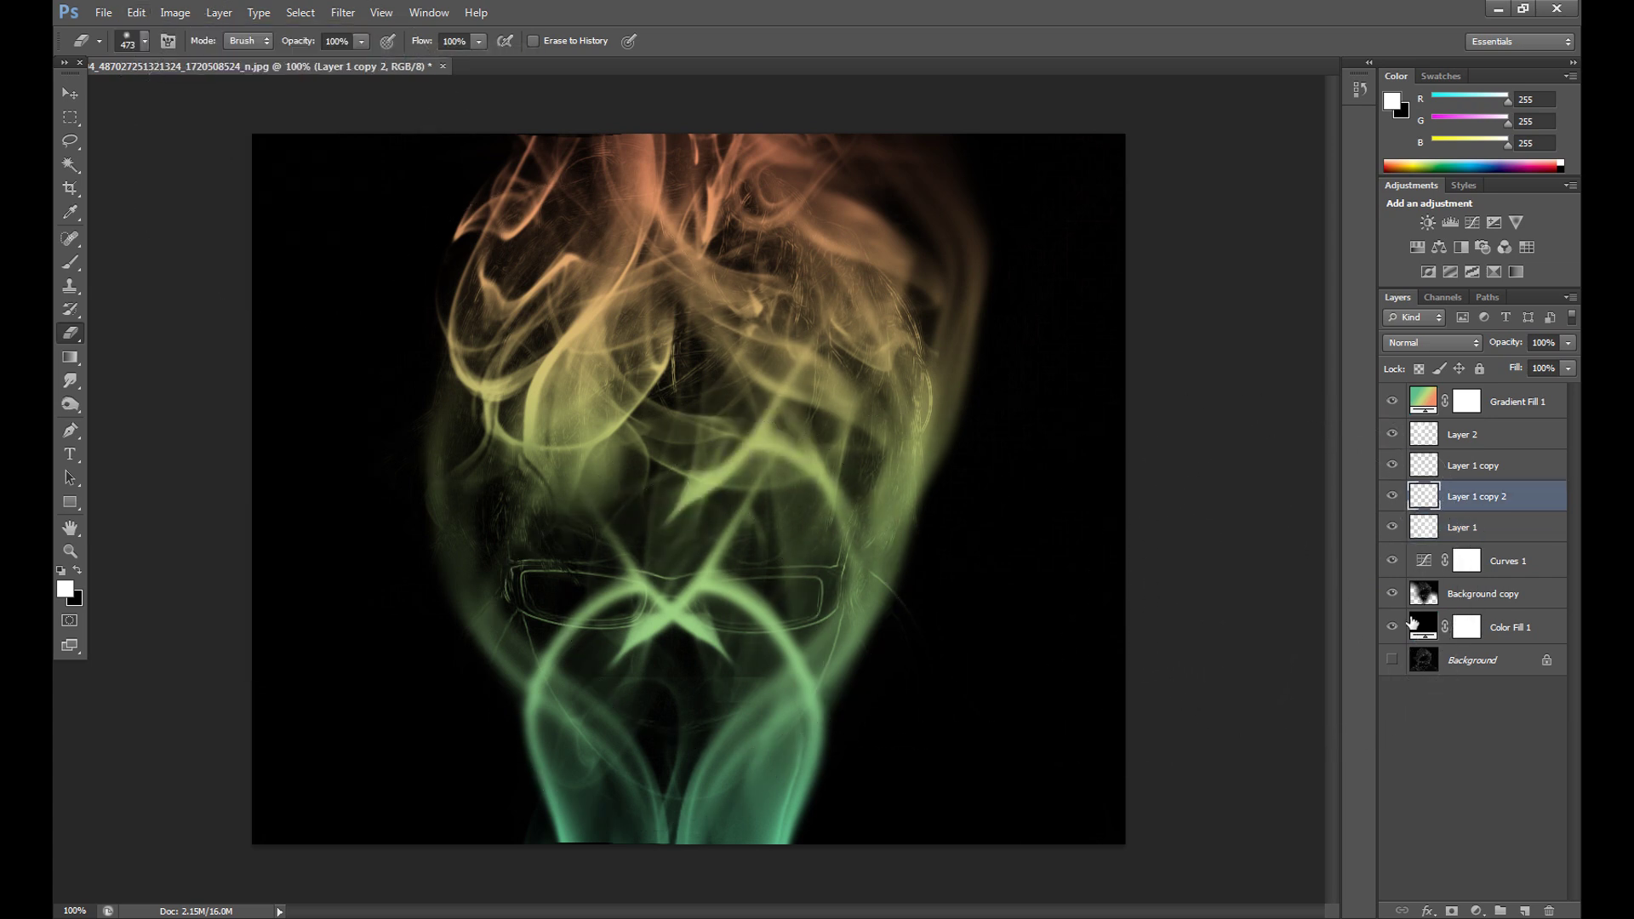
{"action": "left_click", "coordinate": [1446, 526]}
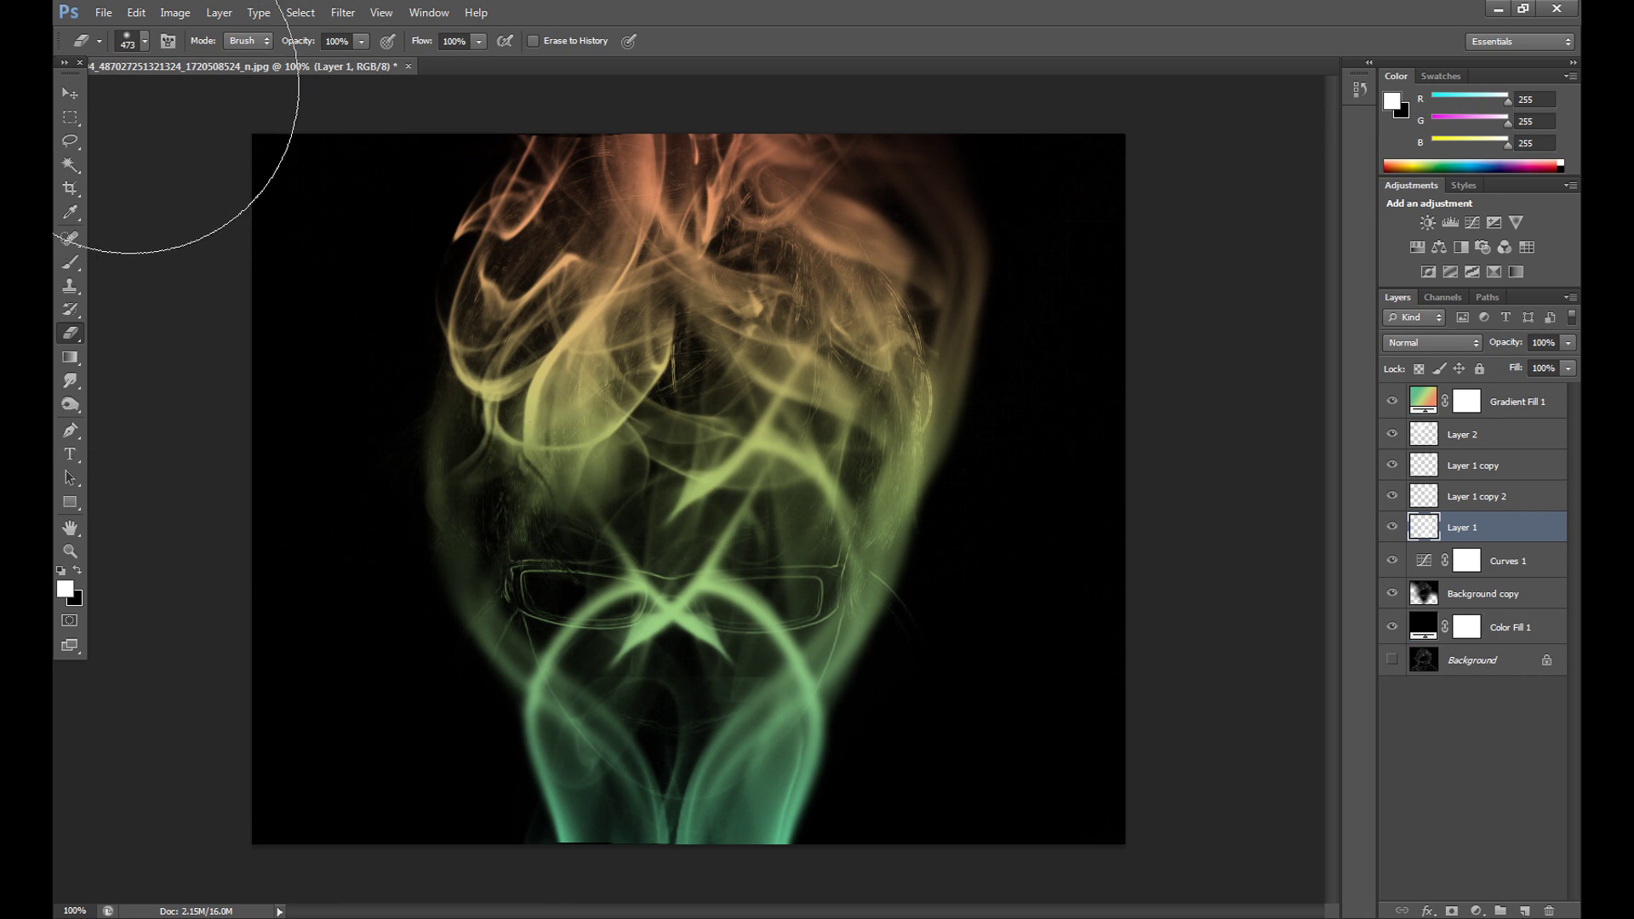
{"action": "left_click", "coordinate": [335, 41]}
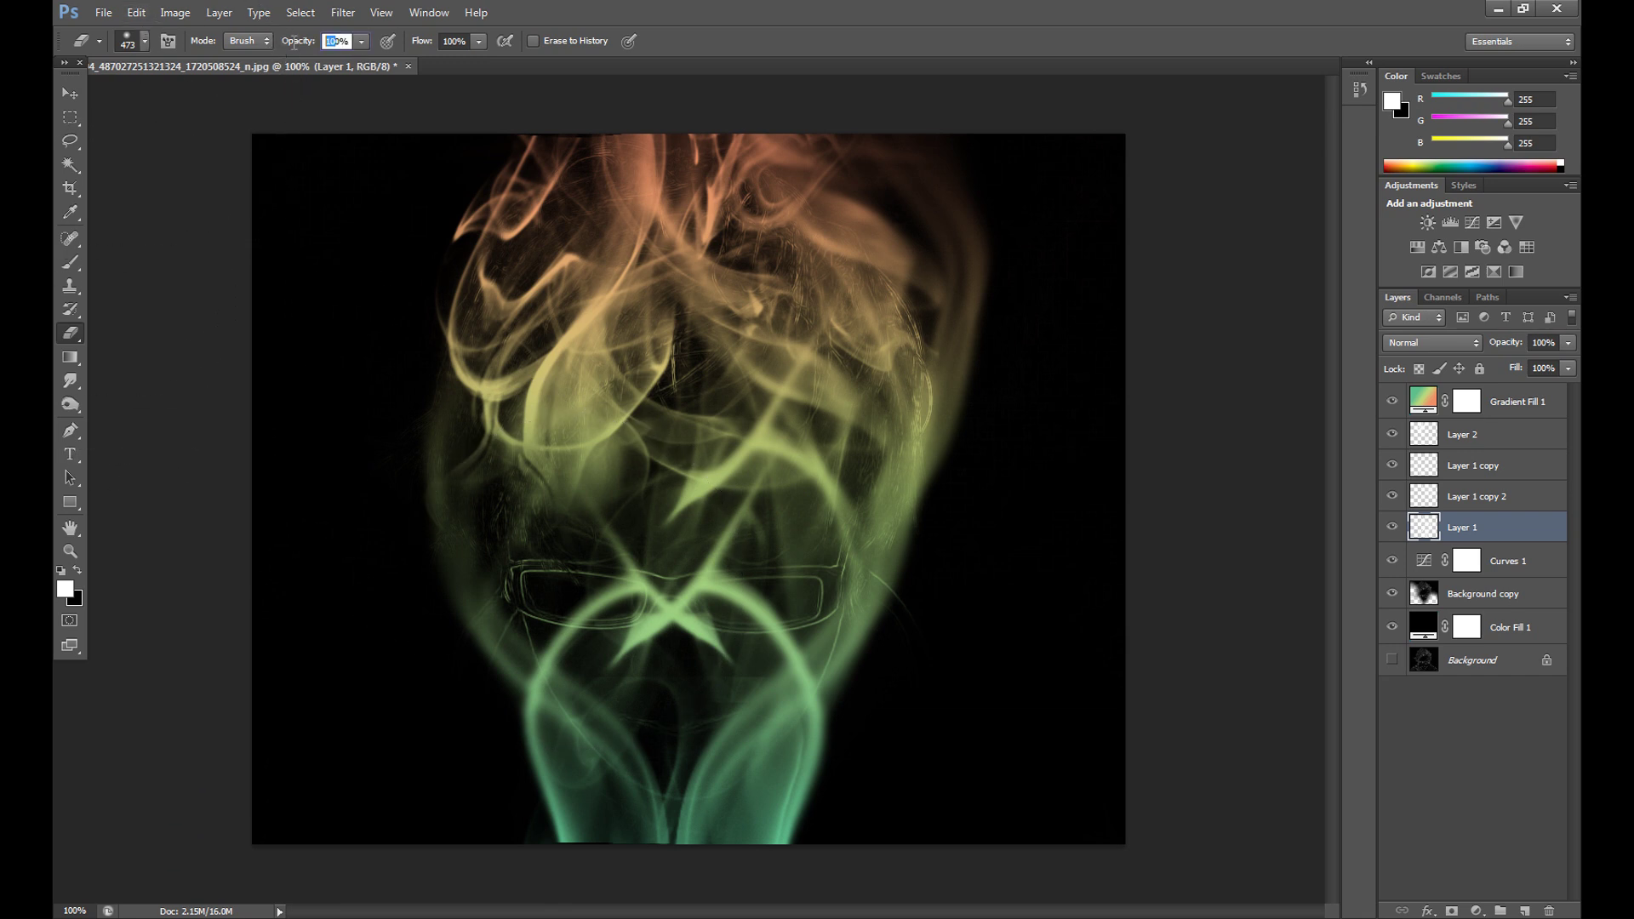
{"action": "type", "text": "50"}
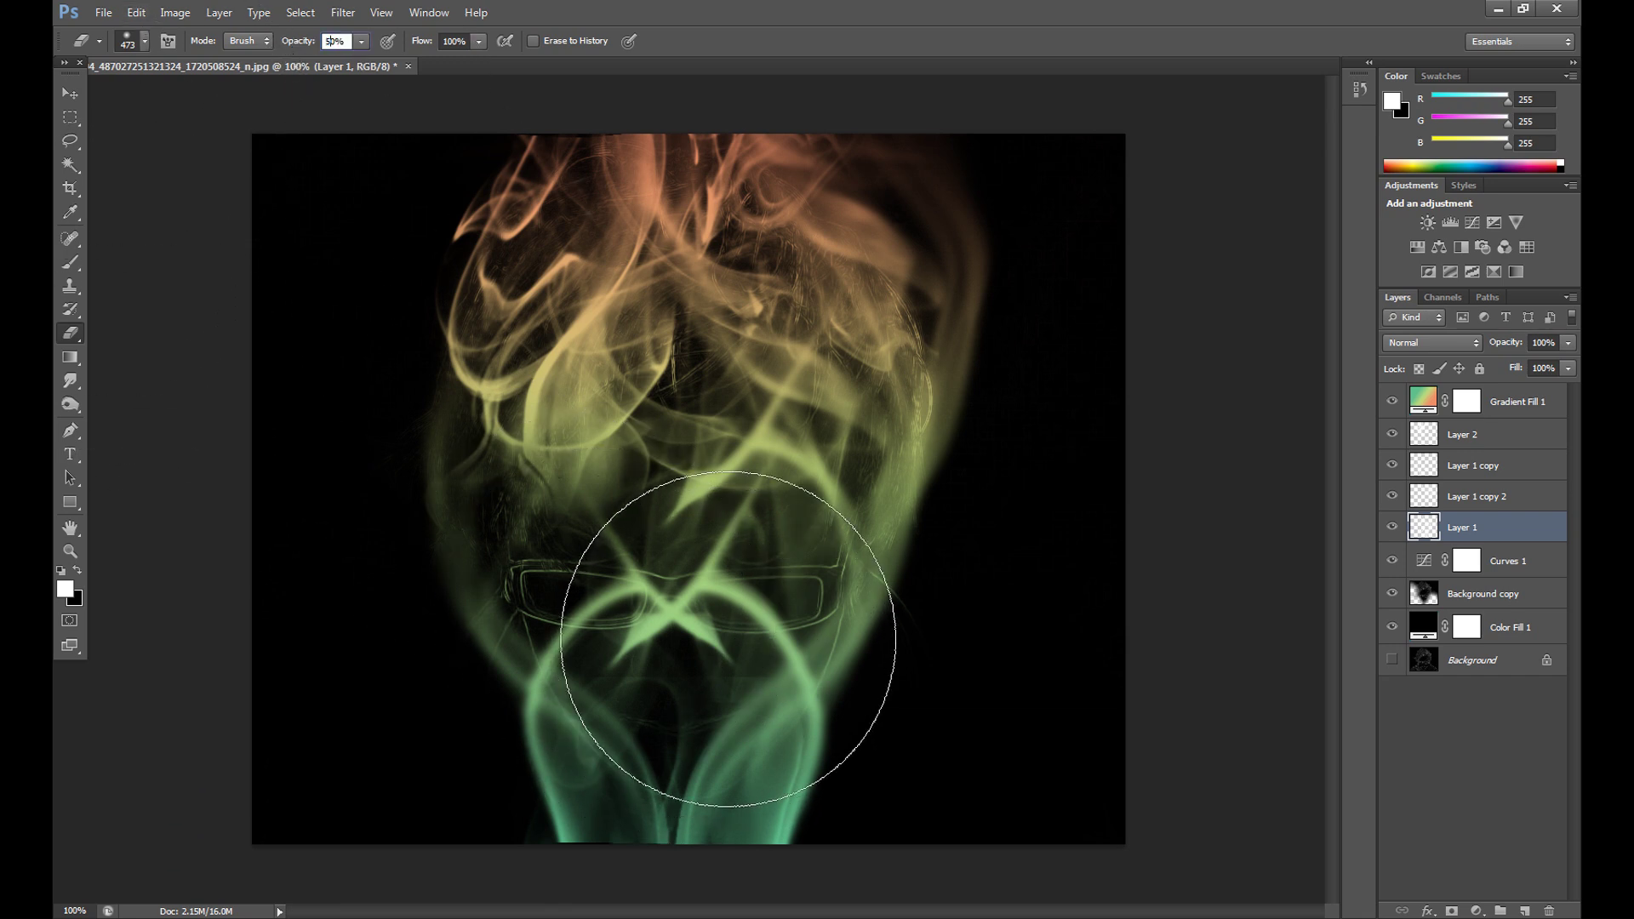
{"action": "key", "text": "Return"}
Step: Fade the smoke over and around the glasses on Layer 1 and Layer 1 copy
{"action": "left_click", "coordinate": [711, 584]}
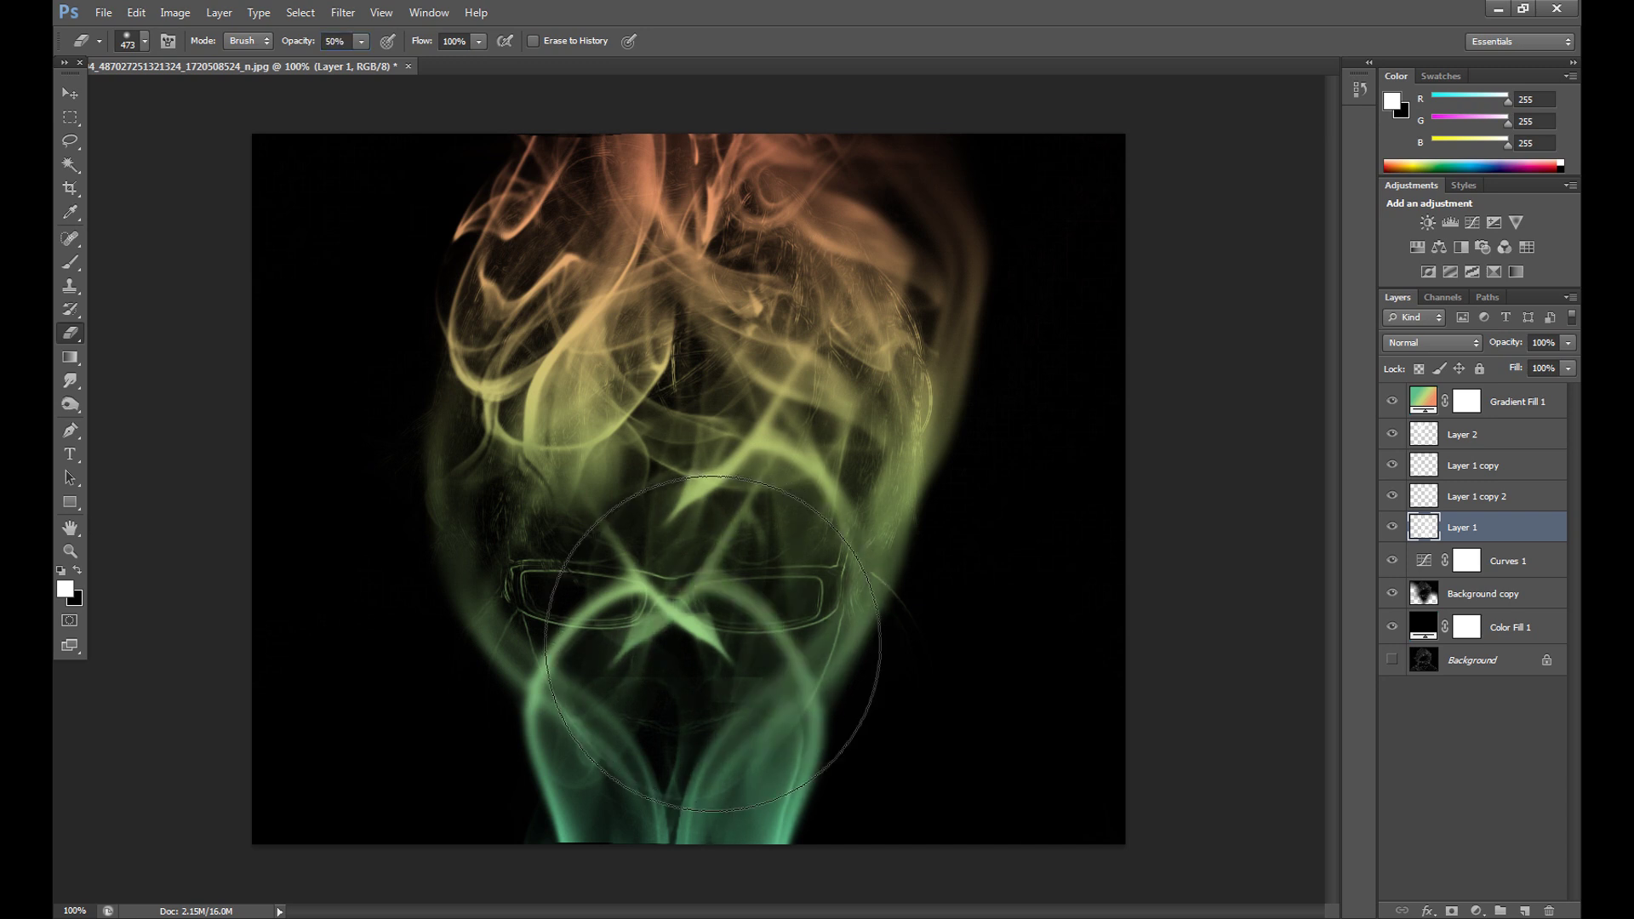
{"action": "left_click", "coordinate": [1472, 465]}
{"action": "left_click", "coordinate": [598, 685]}
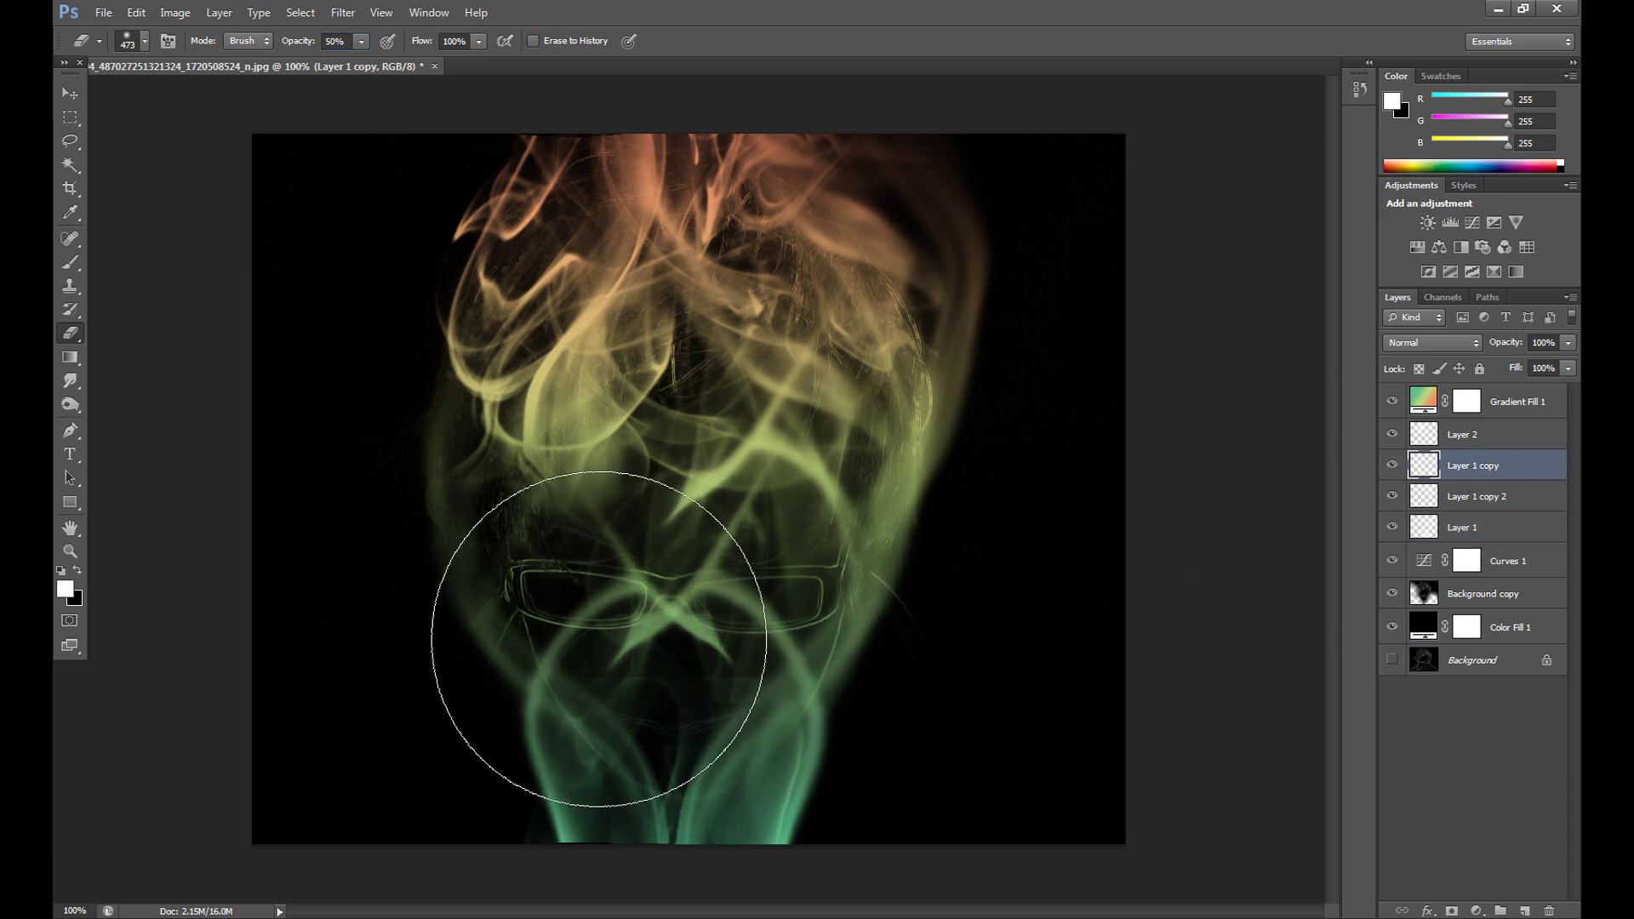
{"action": "left_click_drag", "start_coordinate": [657, 615], "coordinate": [596, 633]}
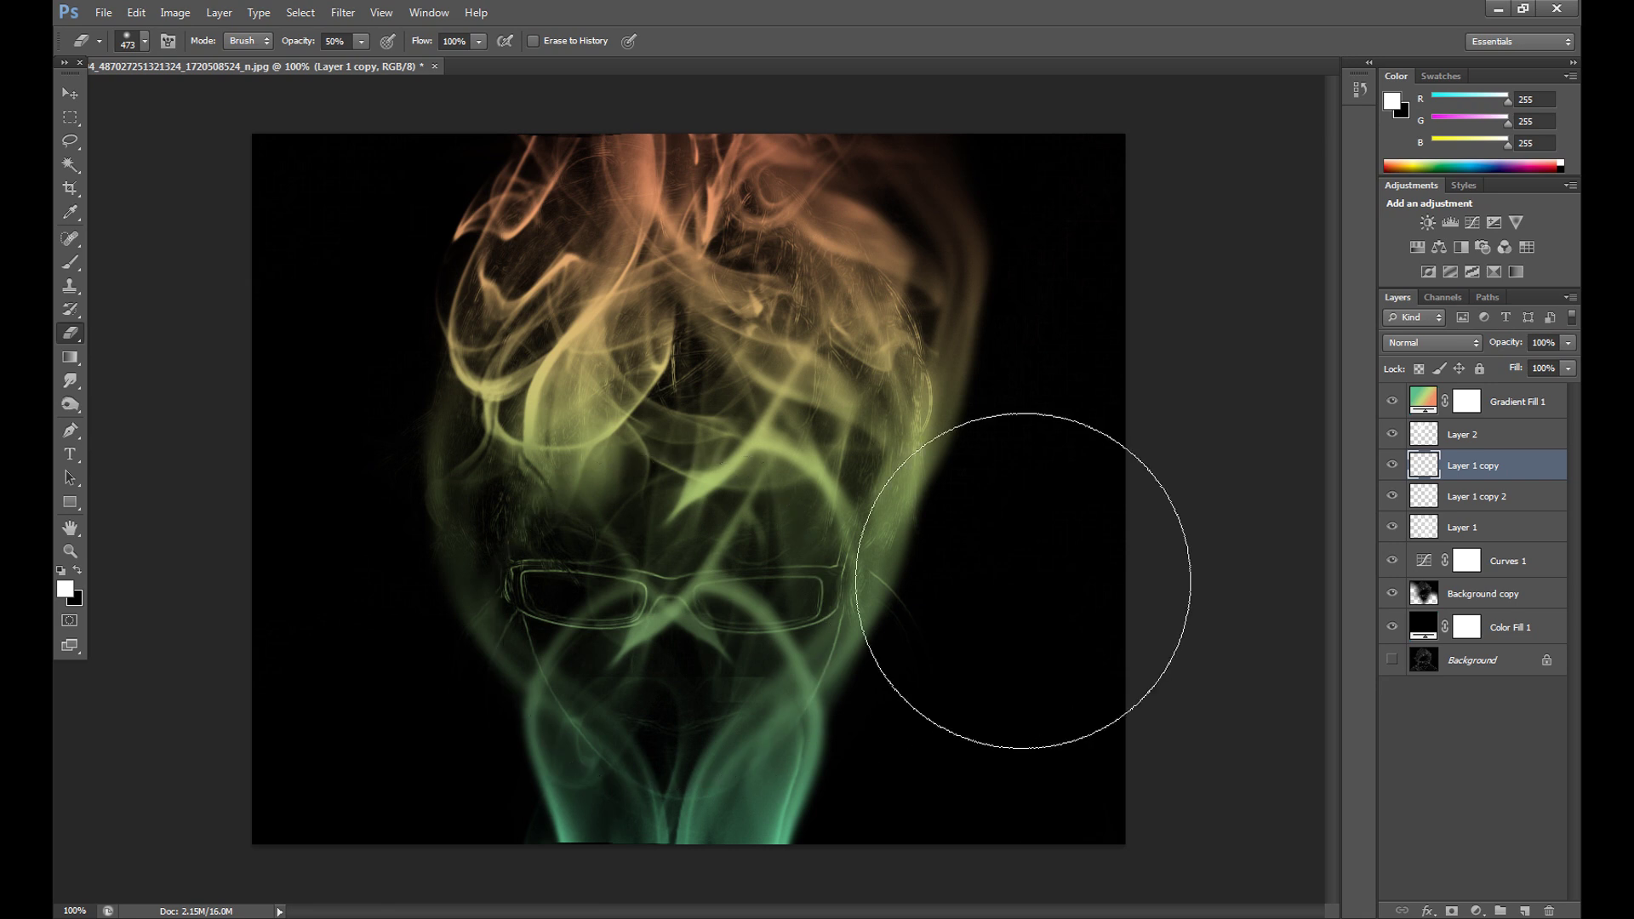
{"action": "left_click", "coordinate": [1416, 532]}
{"action": "left_click", "coordinate": [677, 605]}
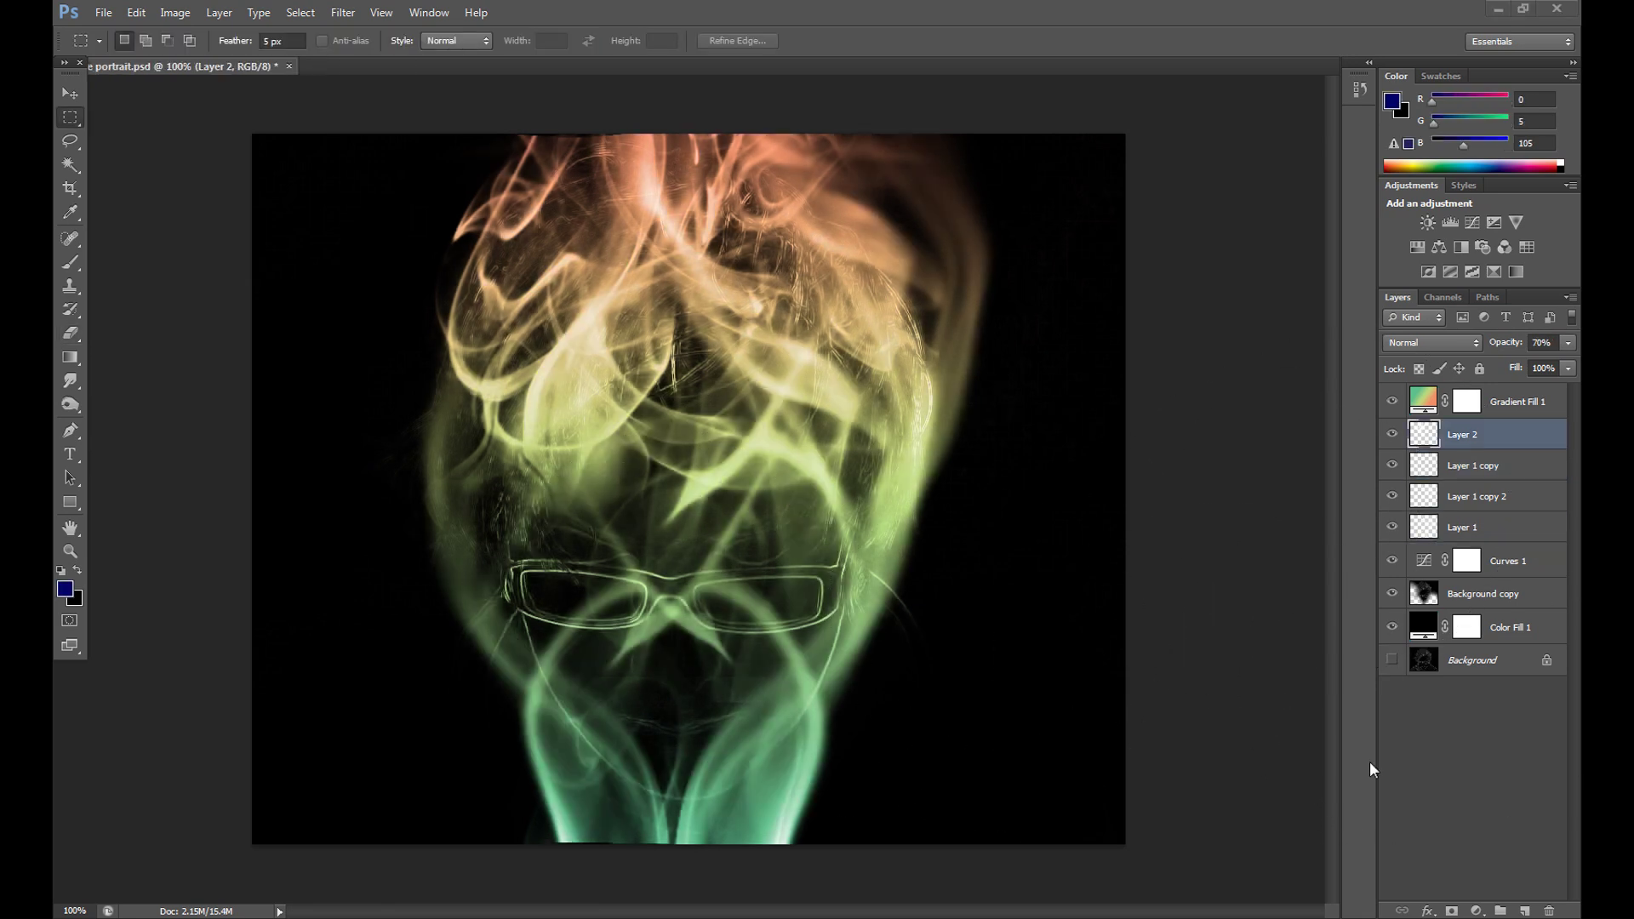